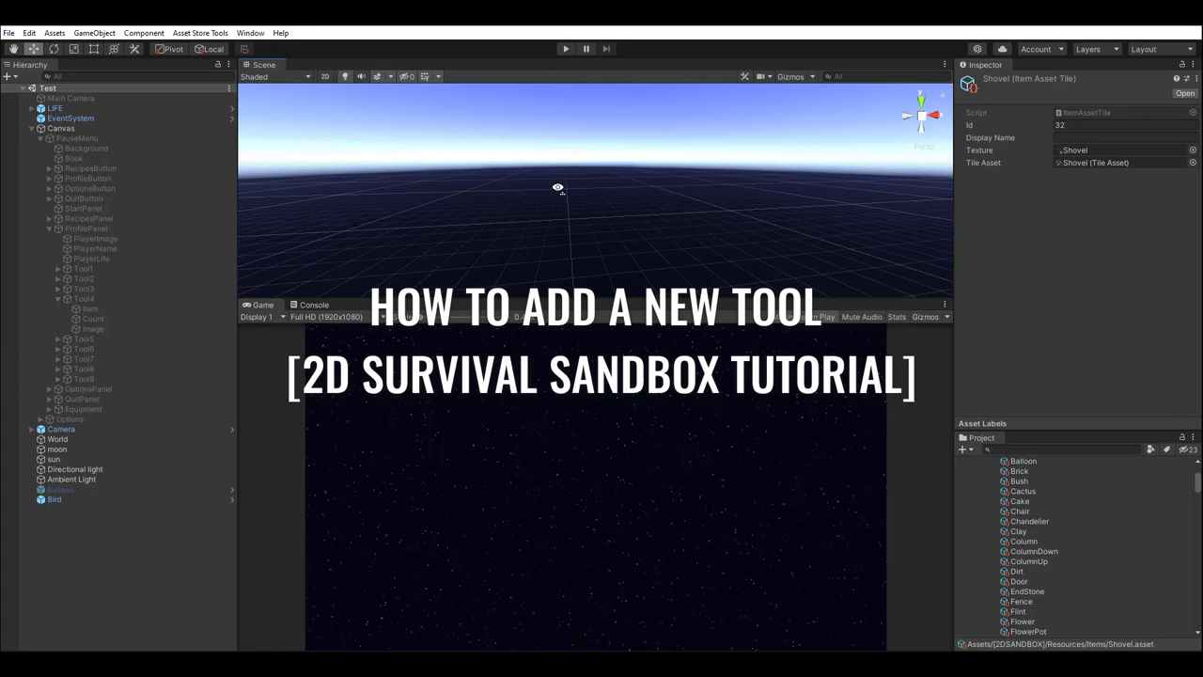
- Browse to the [2DSANDBOX] > Resources > Items folder in the Project window
scroll(1026, 514, "up", 2)
scroll(1025, 514, "up", 1)
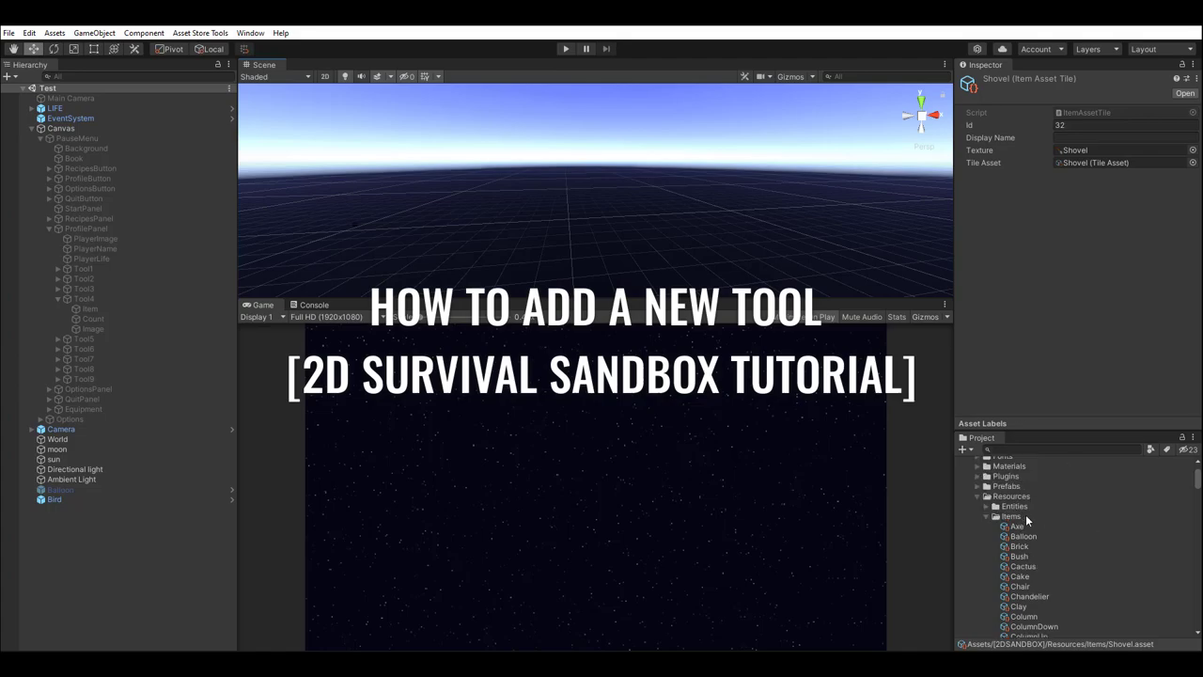
scroll(1020, 499, "up", 2)
left_click(1013, 474)
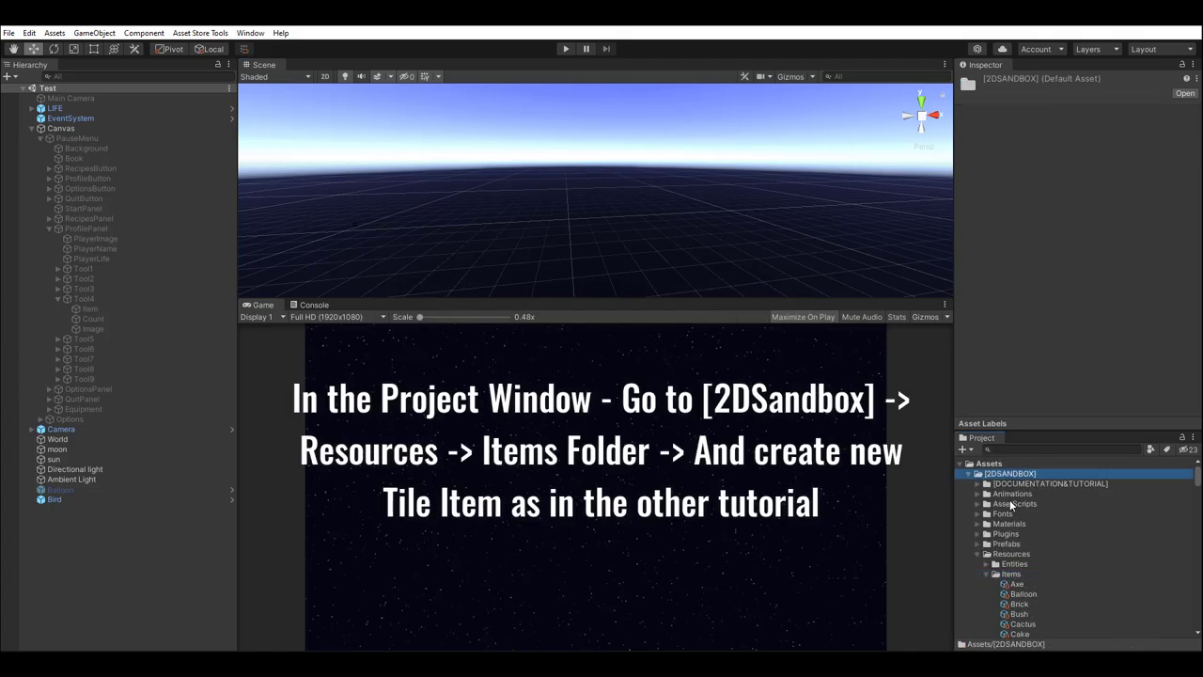
scroll(1012, 503, "down", 1)
left_click(1012, 516)
left_click(1018, 535)
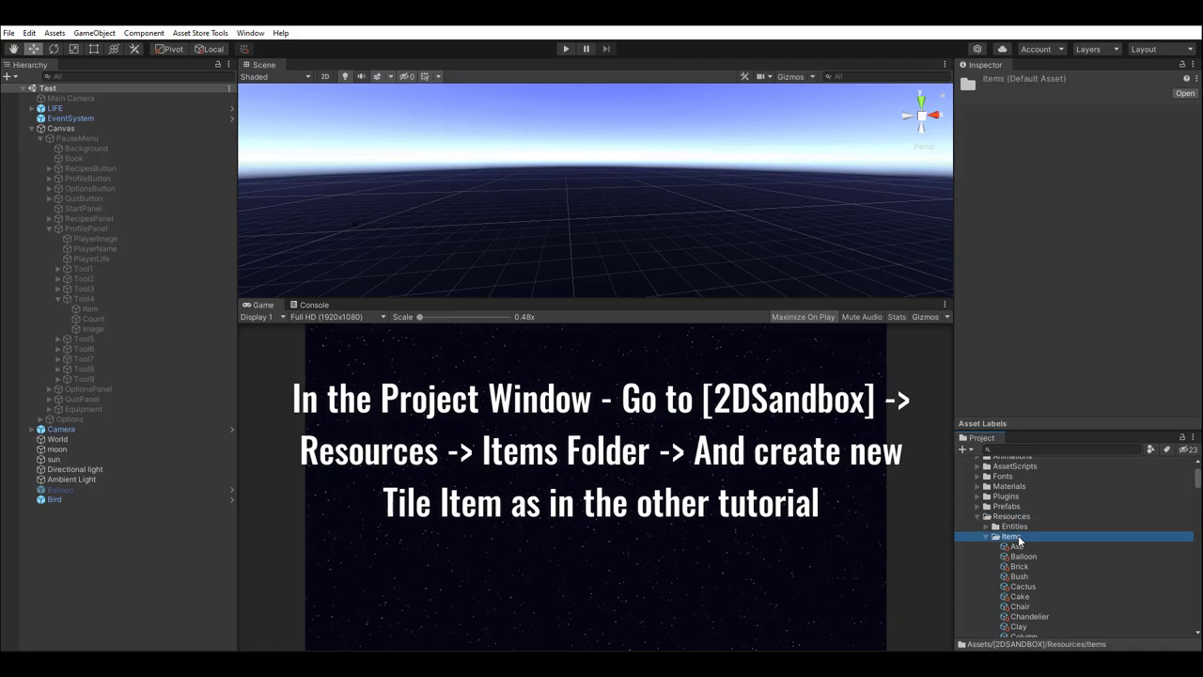
scroll(1018, 535, "down", 2)
- Check the IDs of the Axe, Shovel and Pickaxe items (30–32)
left_click(1019, 509)
scroll(1040, 508, "down", 2)
scroll(1034, 509, "down", 2)
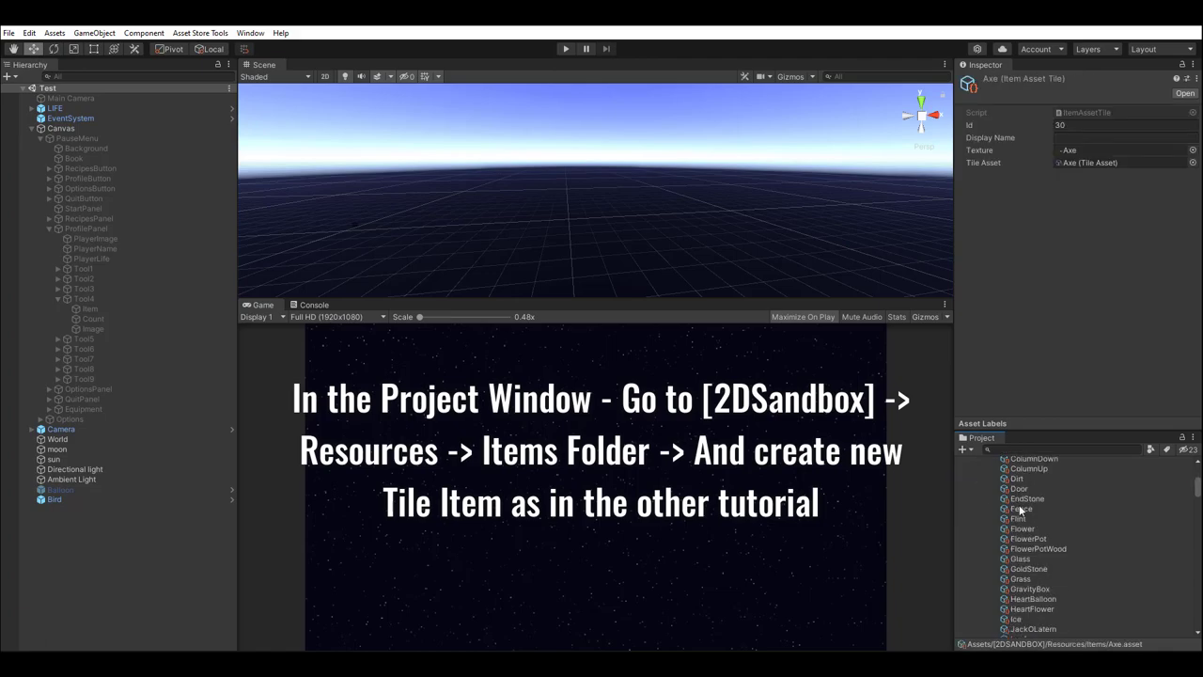
scroll(1029, 510, "down", 2)
scroll(1024, 511, "down", 2)
scroll(1023, 510, "down", 2)
left_click(1025, 543)
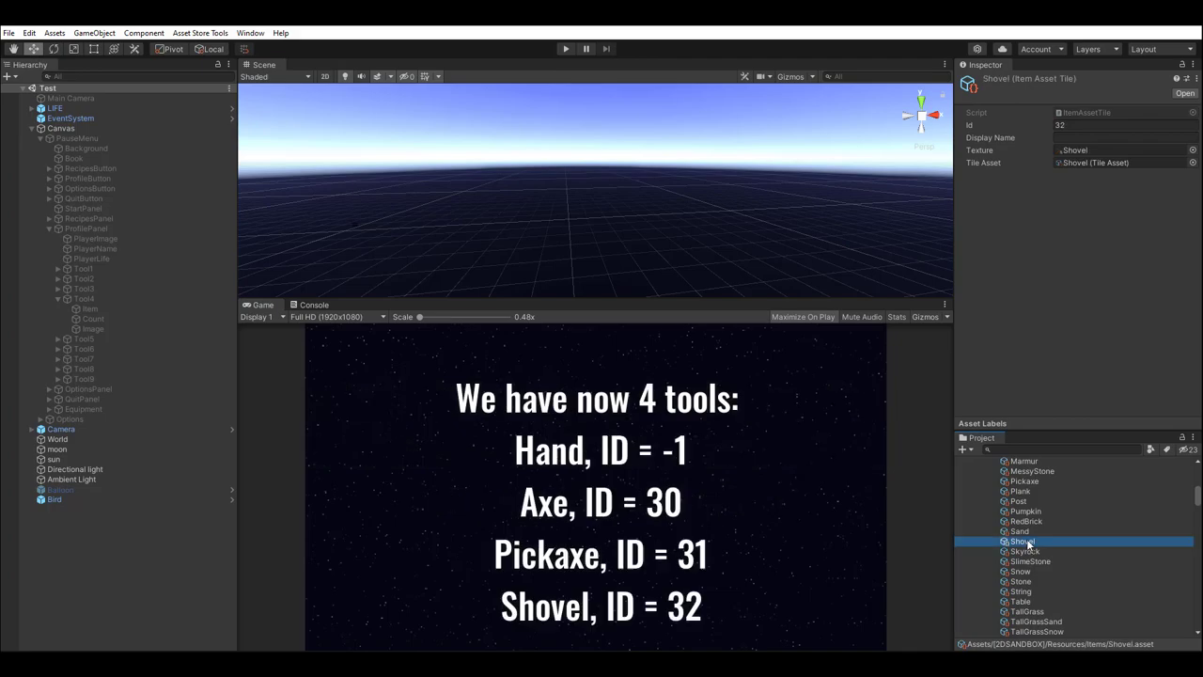
scroll(1031, 528, "down", 4)
scroll(1030, 519, "up", 2)
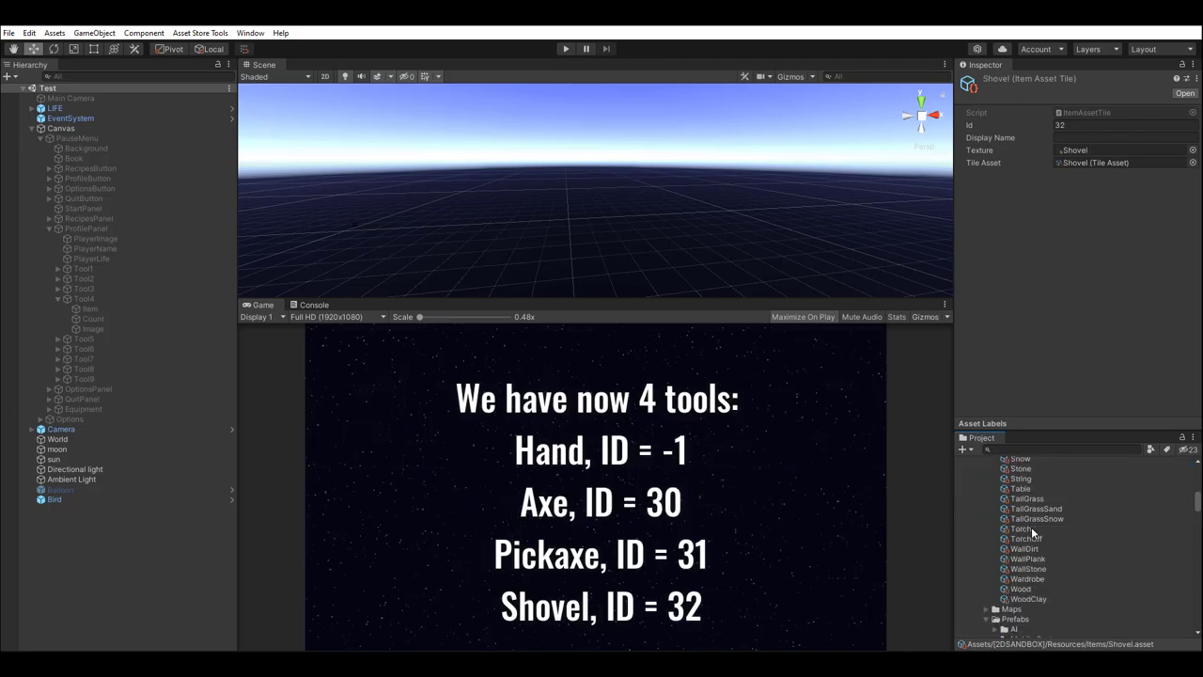
scroll(1031, 527, "up", 2)
scroll(1032, 515, "up", 2)
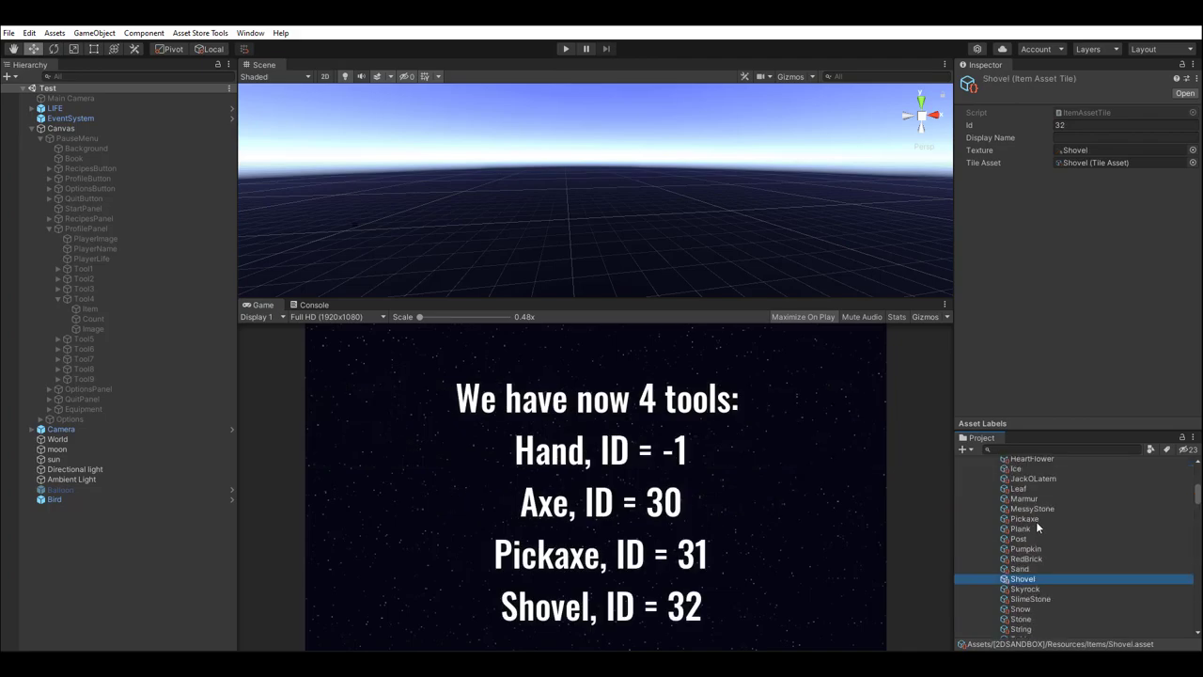
left_click(1034, 520)
scroll(1026, 513, "down", 3)
scroll(1023, 508, "down", 3)
scroll(1015, 494, "down", 3)
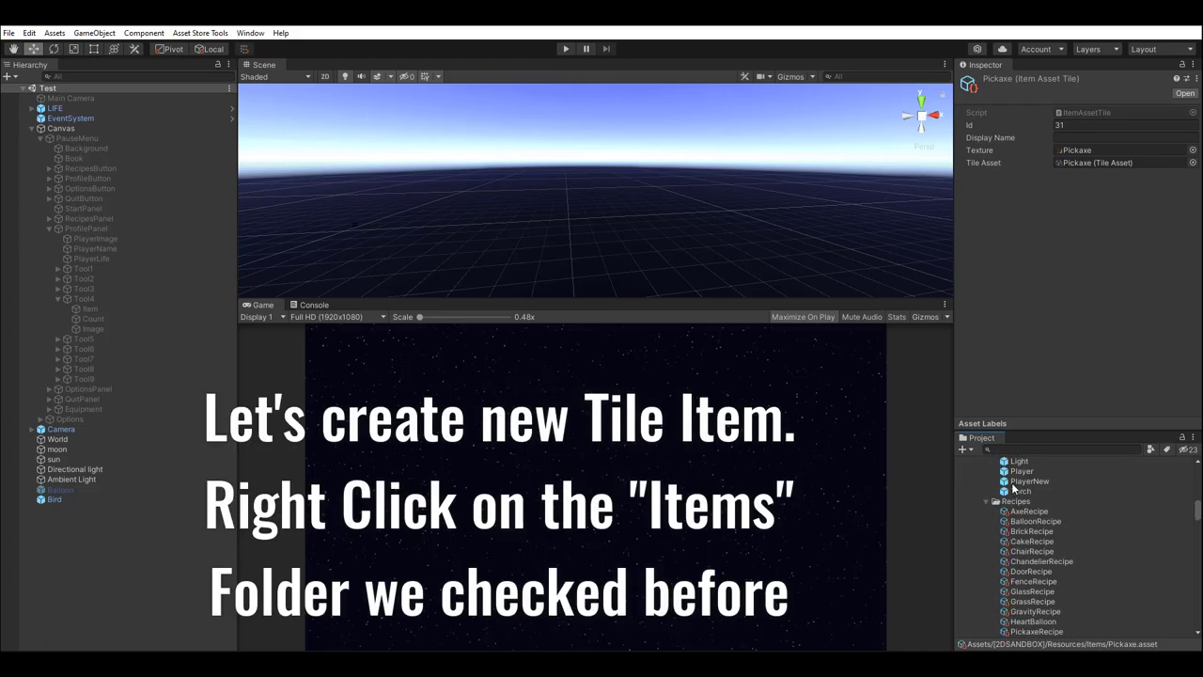
scroll(1014, 488, "up", 3)
- Create a new Tile Item asset in the Items folder named ChairTool
left_click(1014, 499)
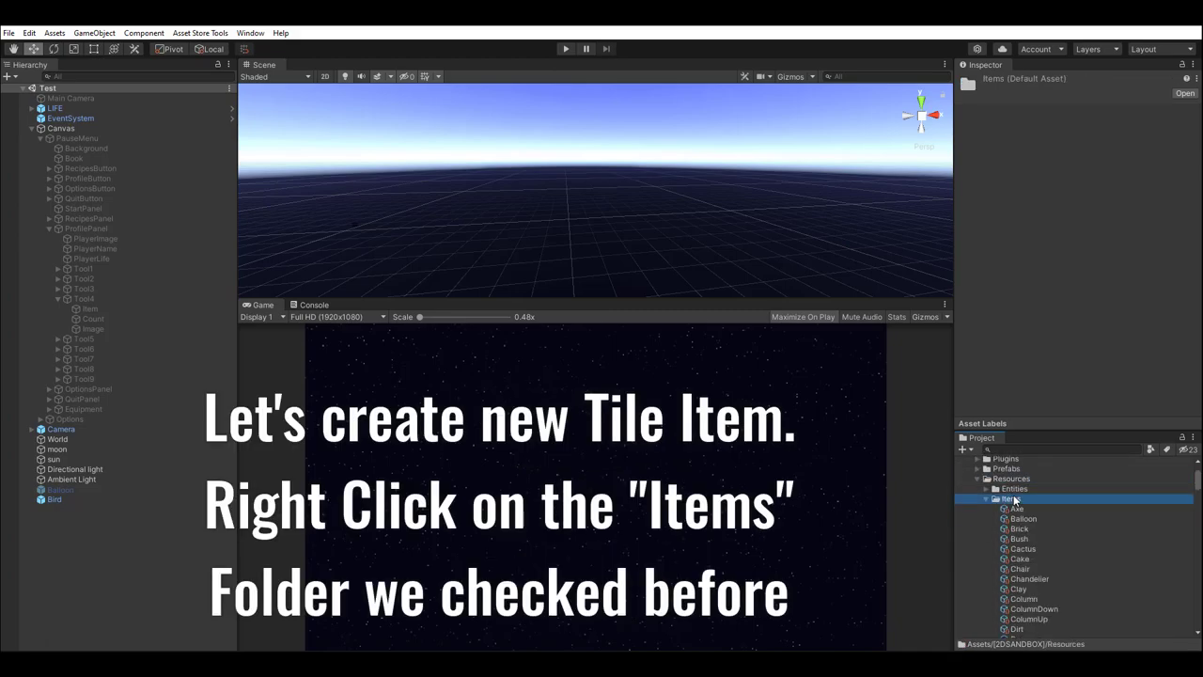
right_click(1017, 498)
mouse_move(1048, 156)
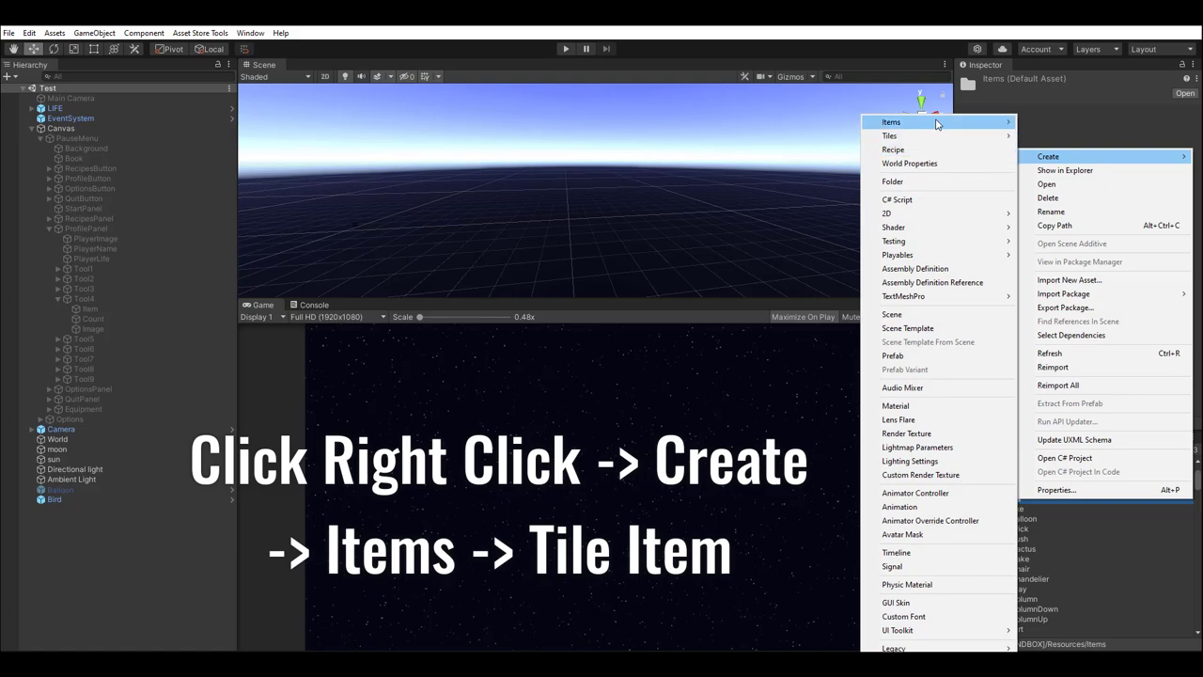
mouse_move(936, 123)
left_click(1046, 137)
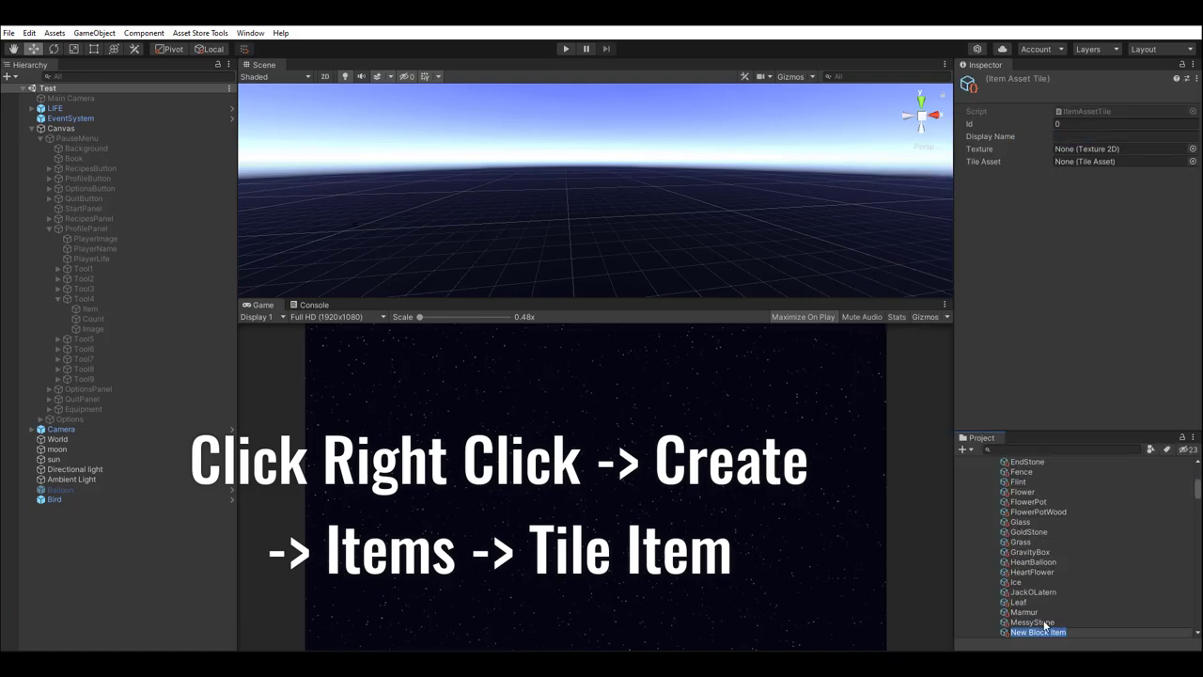
type("New")
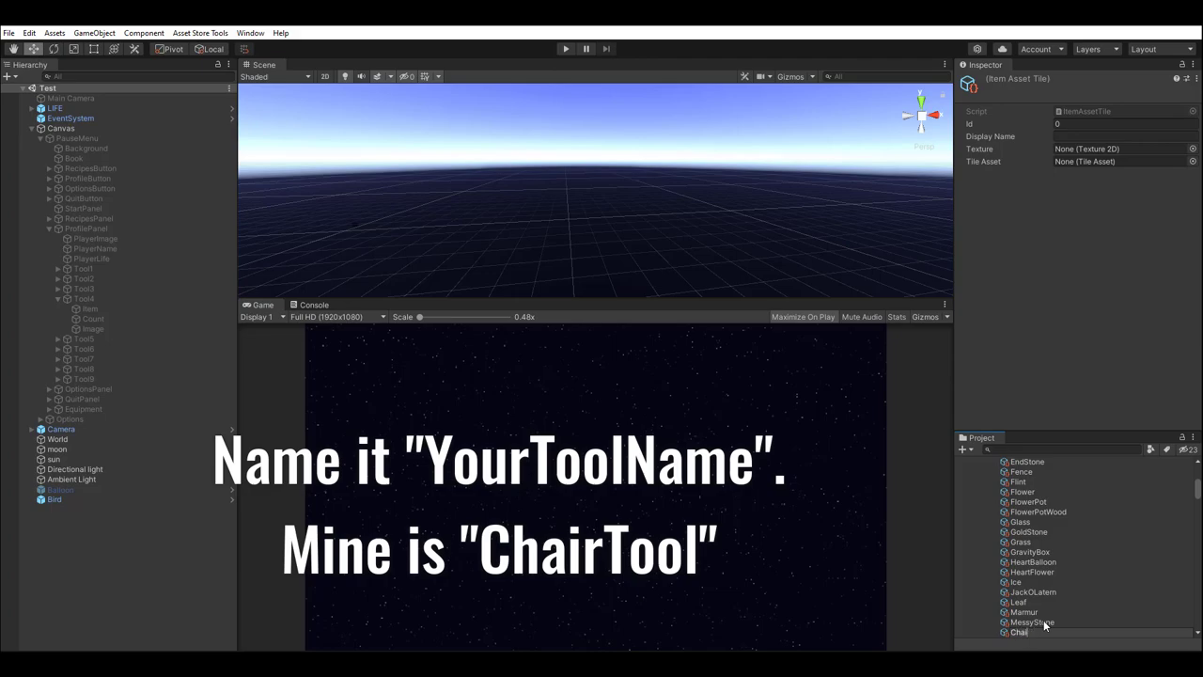
type("ol")
key("Return")
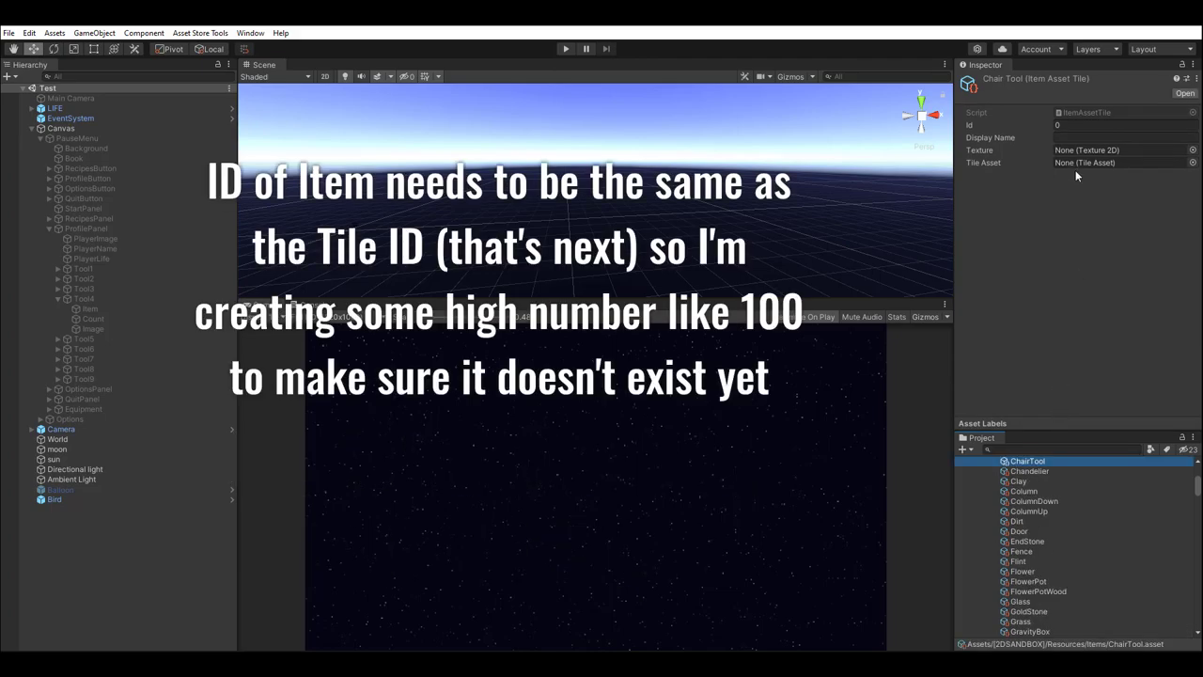
- Give the ChairTool item Id 100 and the Chair texture, leaving its tile asset empty
left_click(1072, 125)
type("100")
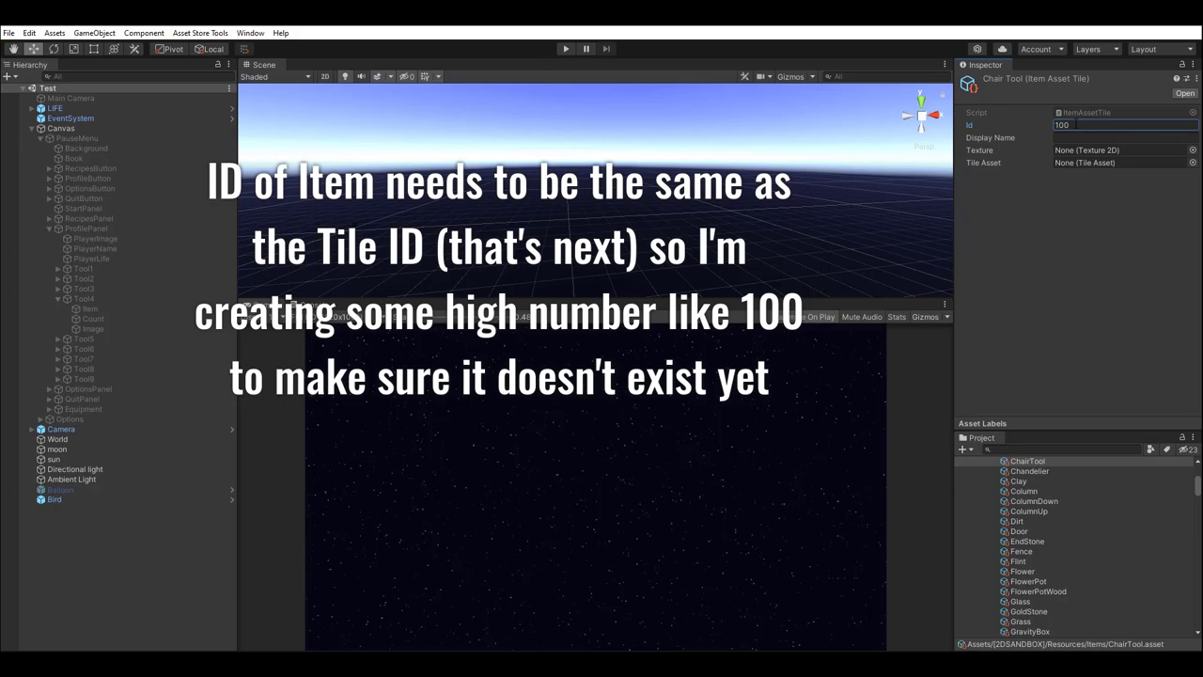
left_click(1193, 151)
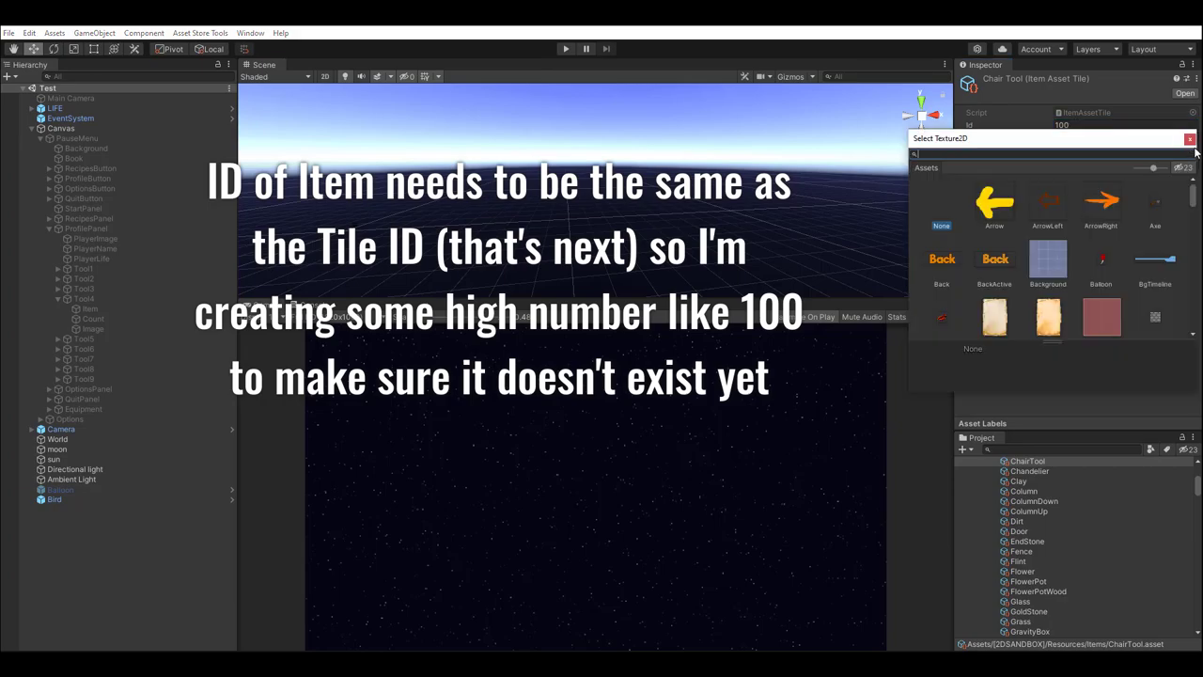
scroll(1065, 225, "down", 5)
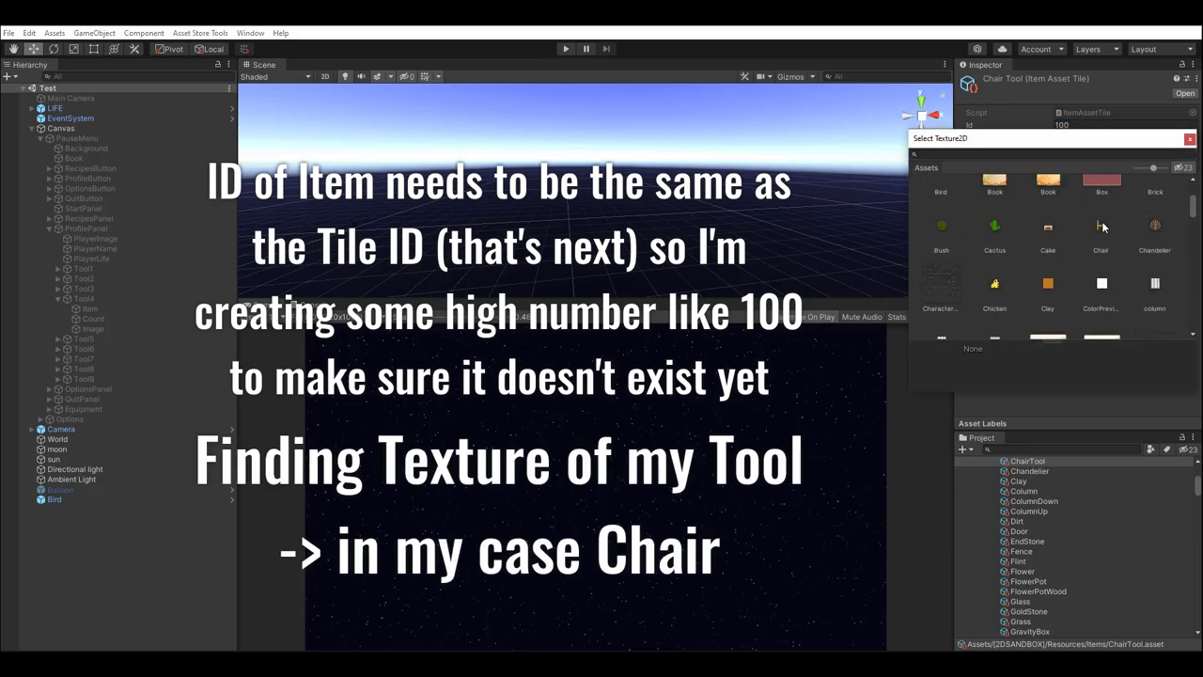
left_click(1101, 230)
left_click(1190, 138)
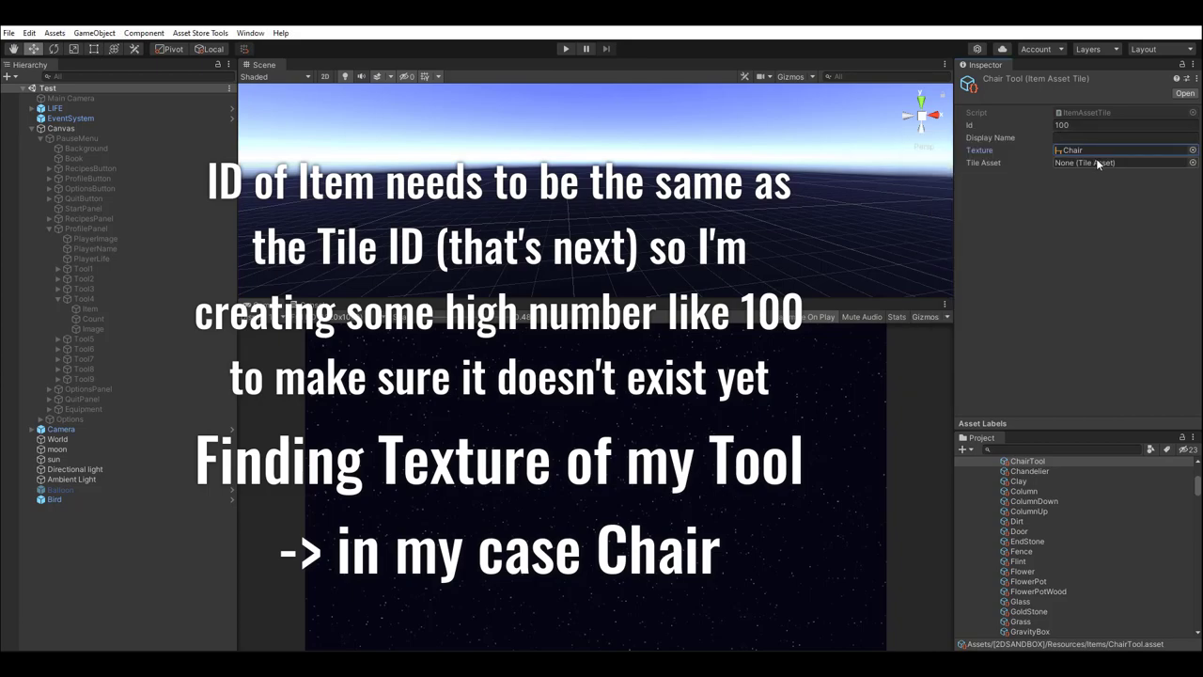
left_click(1194, 165)
left_click(1189, 151)
scroll(1029, 494, "down", 5)
- Create a new Tile asset named ChairTool in the Tiles folder
scroll(1027, 497, "down", 5)
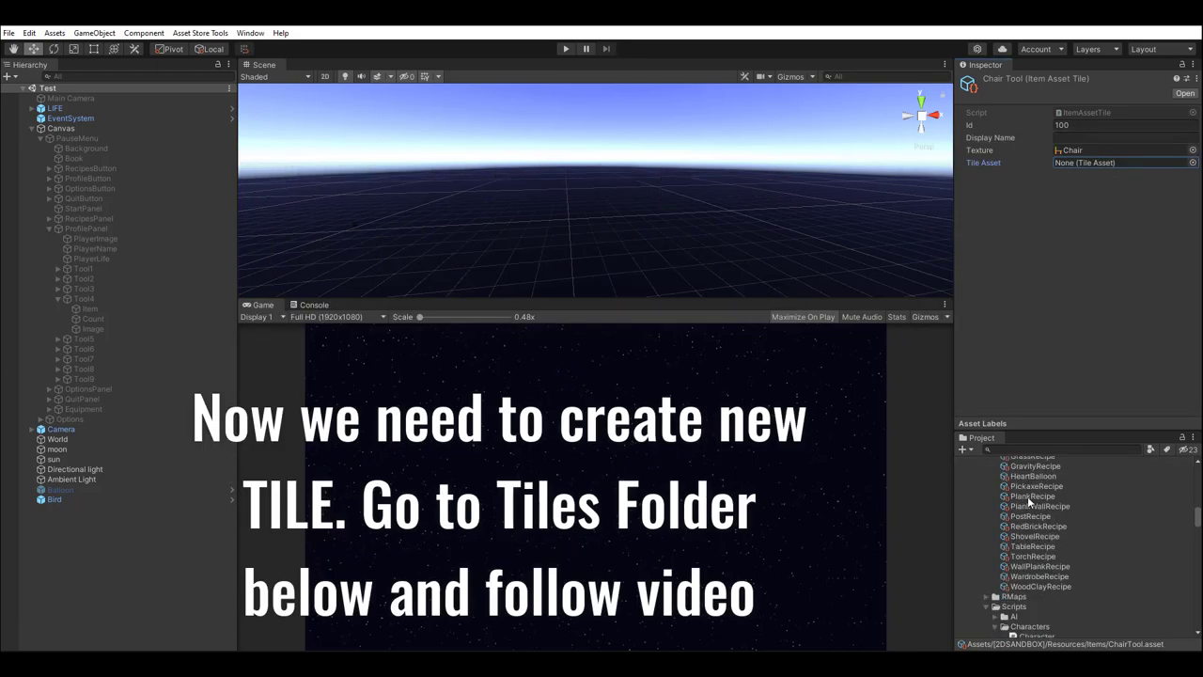
scroll(1027, 496, "down", 3)
scroll(1027, 496, "down", 3)
scroll(1027, 497, "down", 3)
scroll(1027, 496, "down", 2)
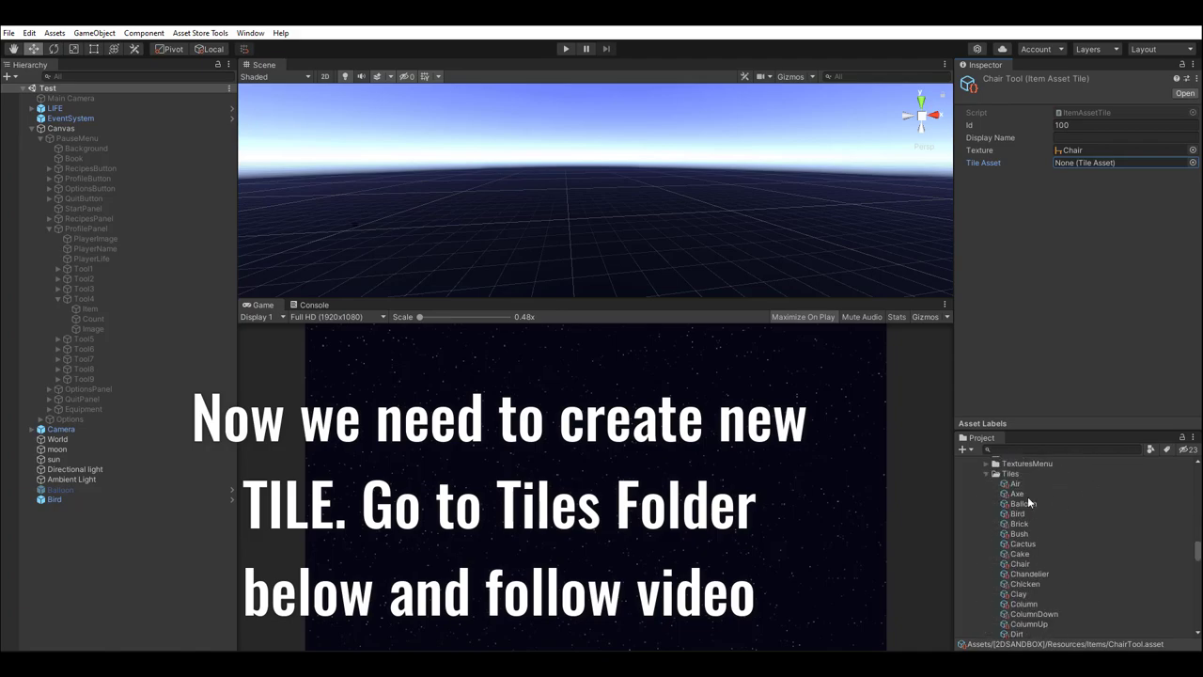
left_click(1015, 475)
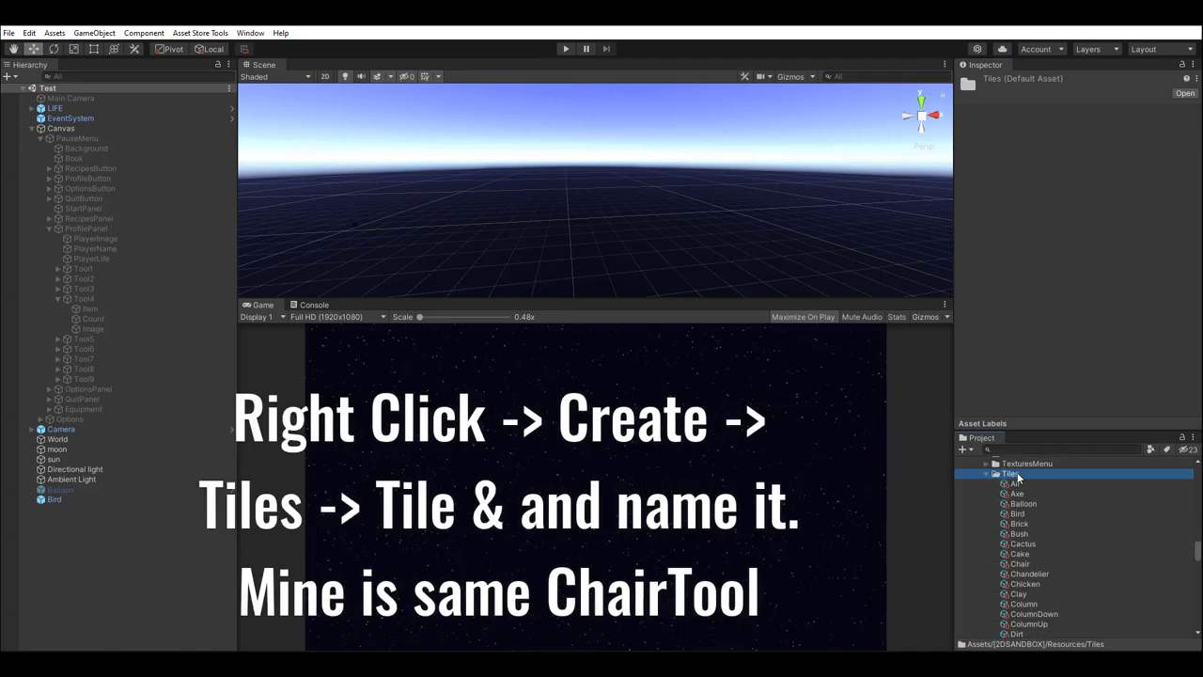
right_click(1017, 477)
mouse_move(1052, 129)
mouse_move(997, 135)
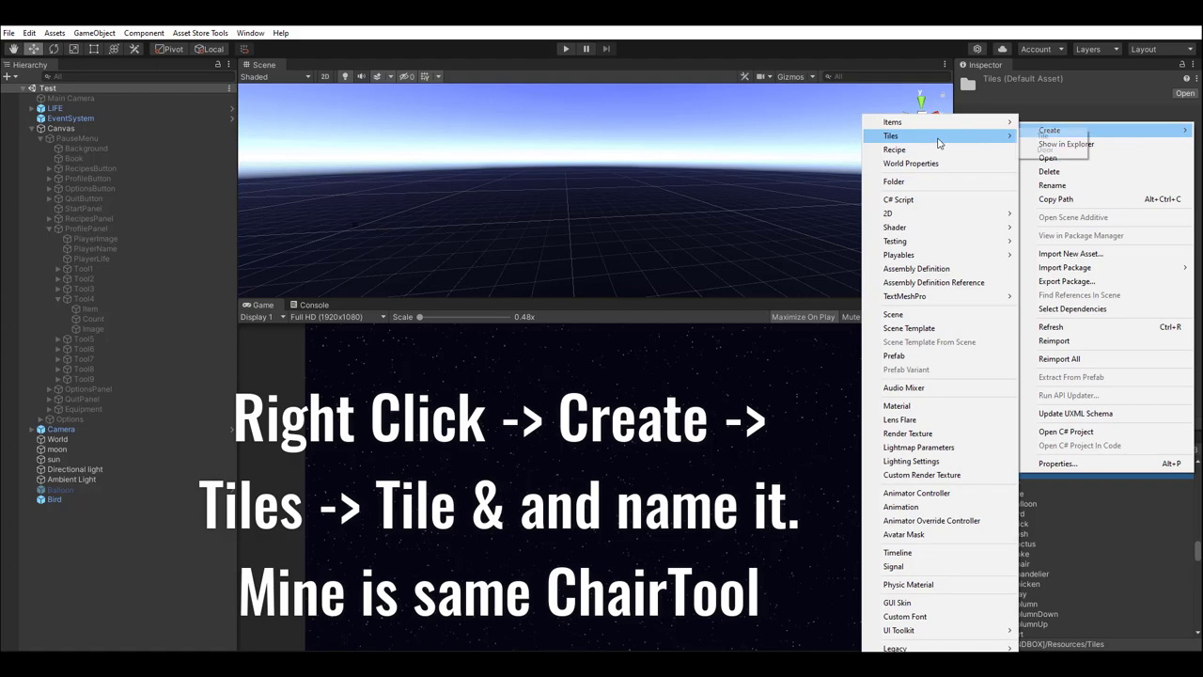
left_click(1063, 137)
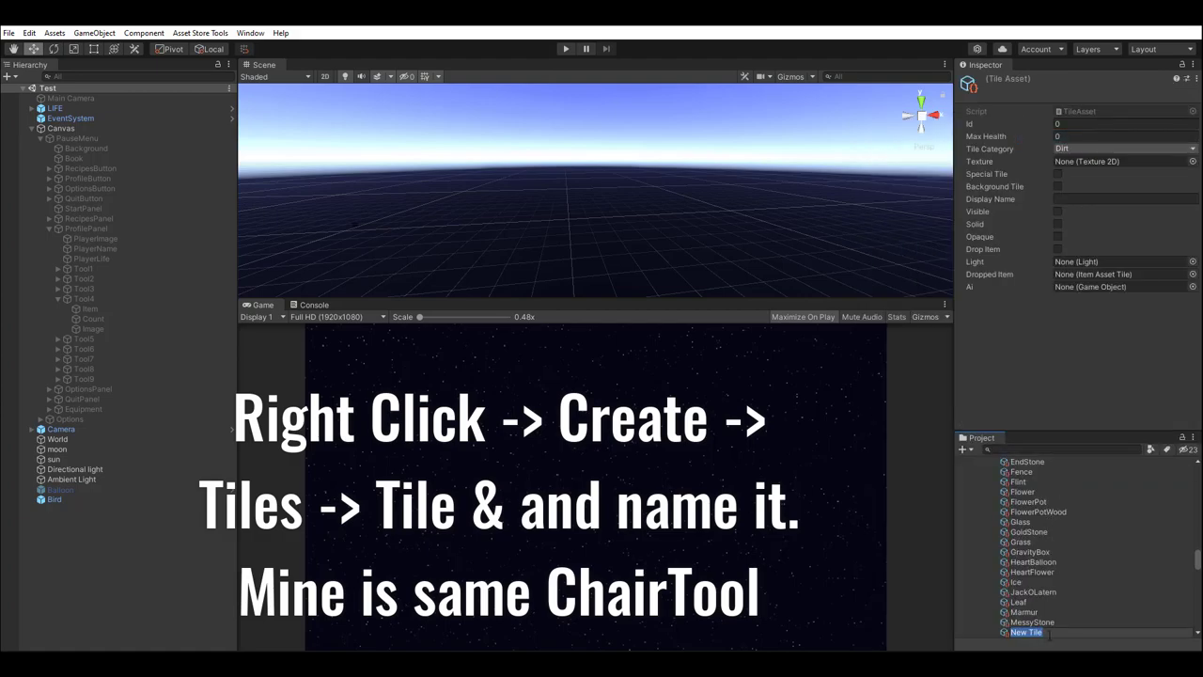
type("Chair")
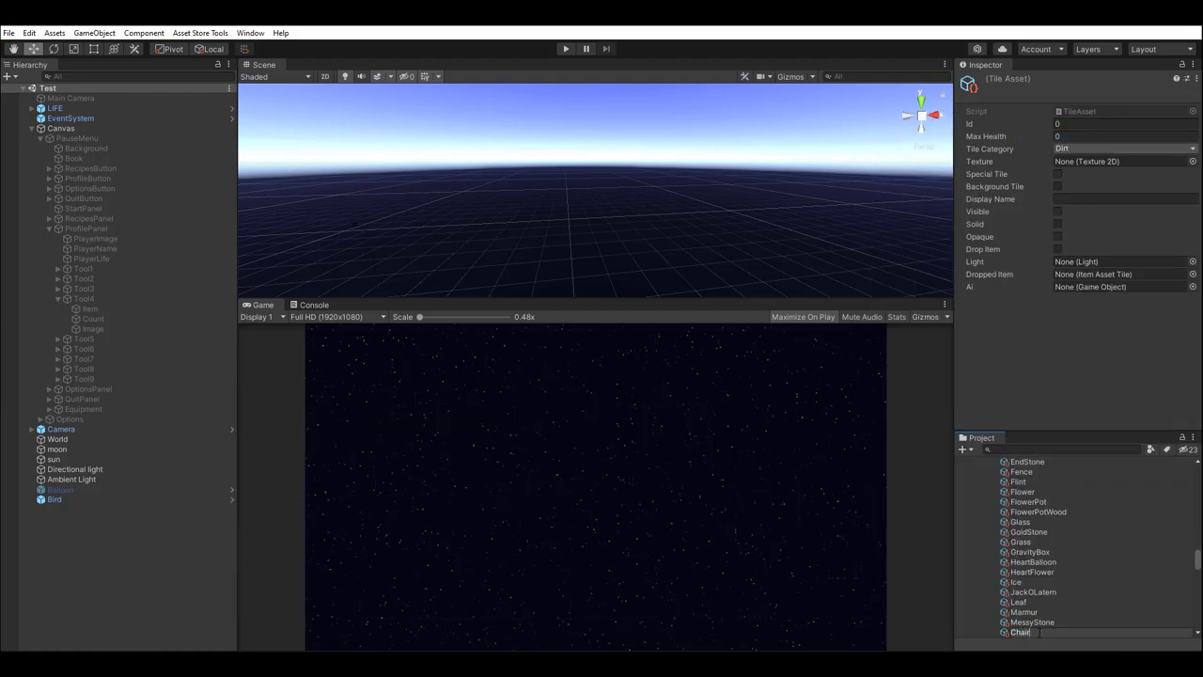
type("Tool")
key("Return")
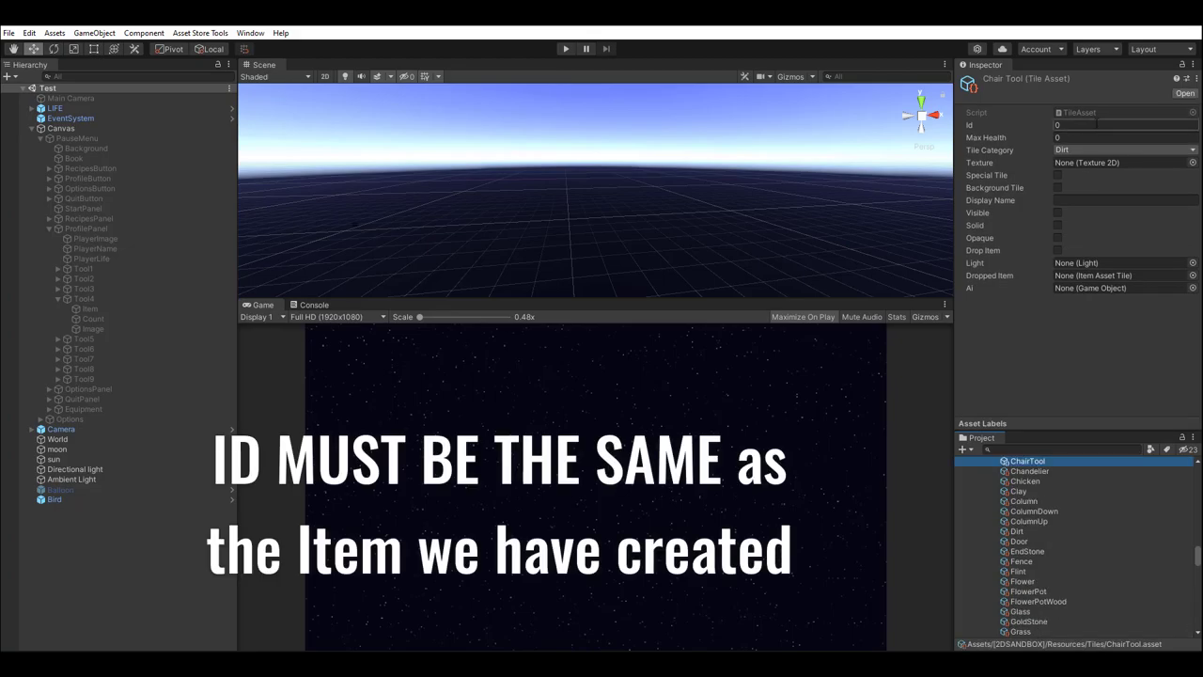
- Set the ChairTool tile to Id 100, Chair texture, dropping the ChairTool item
left_click(1095, 125)
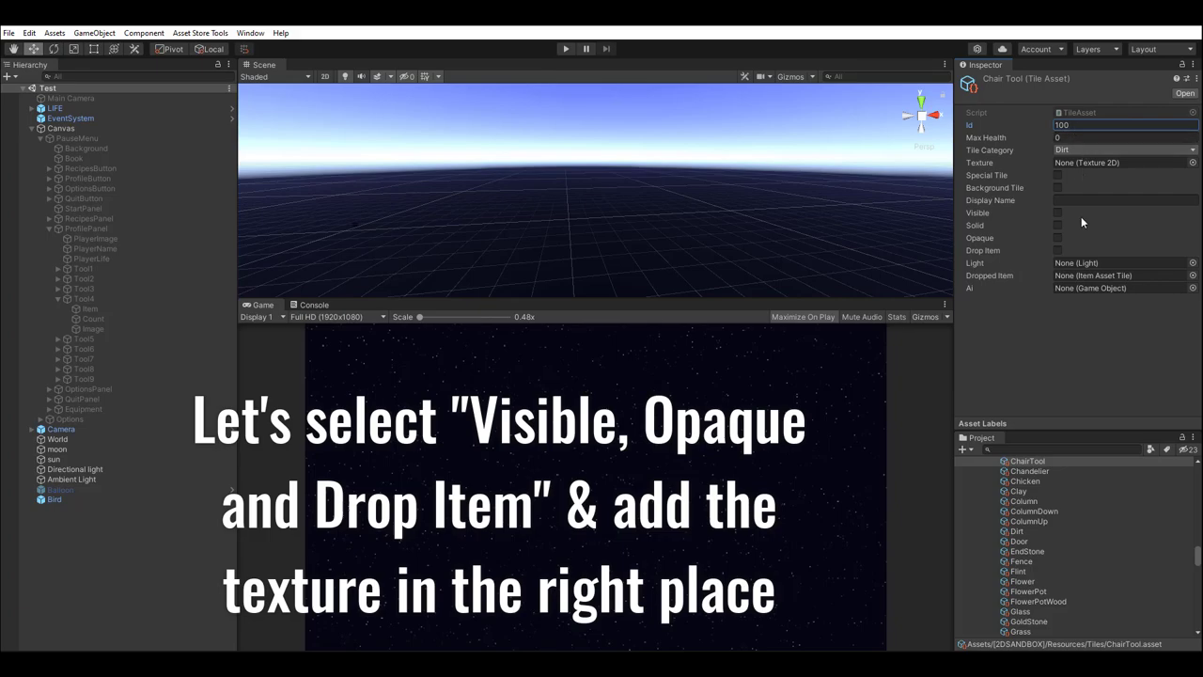
left_click(1192, 162)
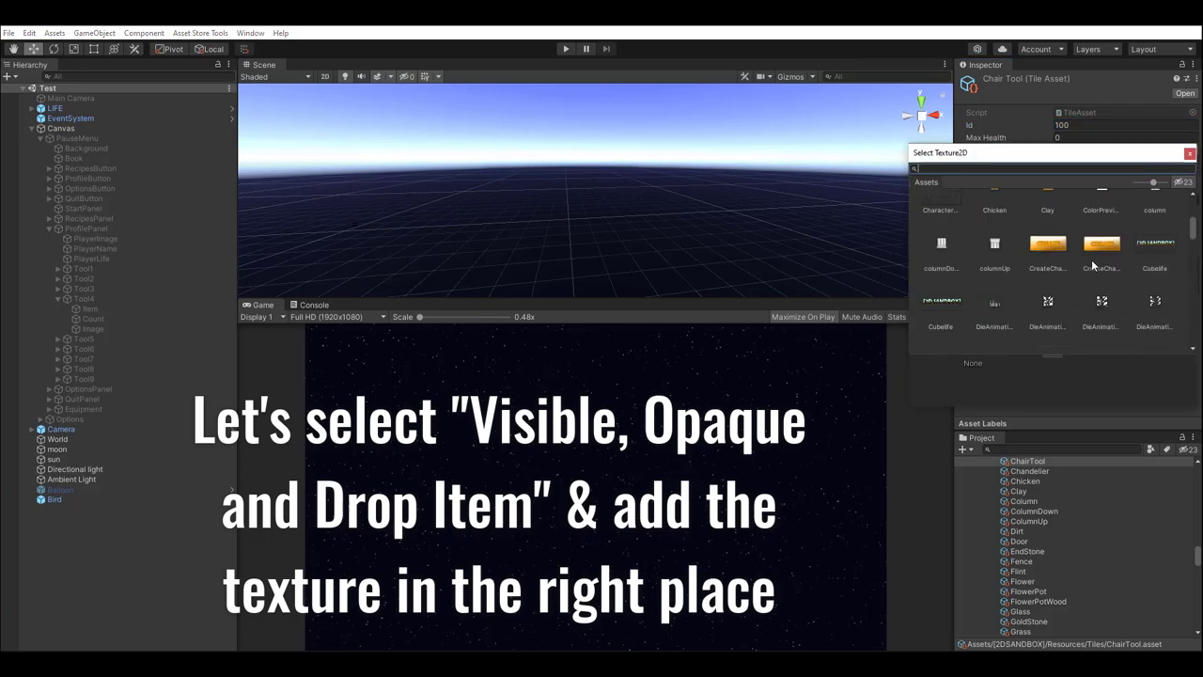
left_click(1101, 259)
left_click(1189, 153)
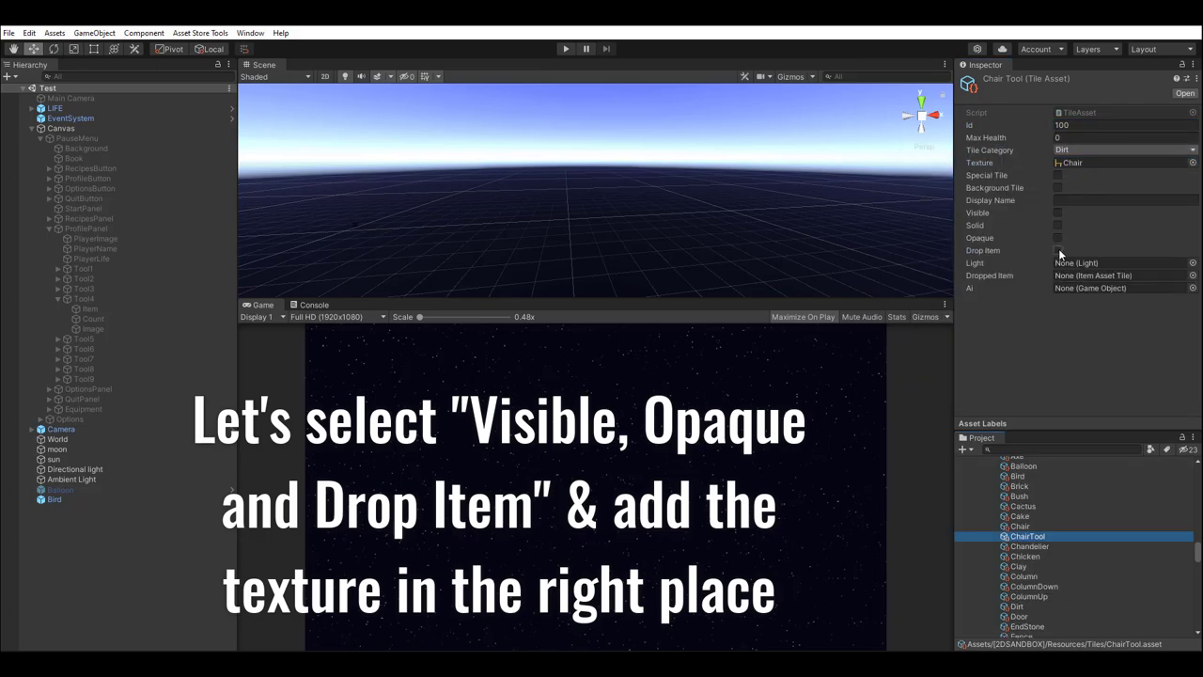
left_click(1192, 275)
type("cha")
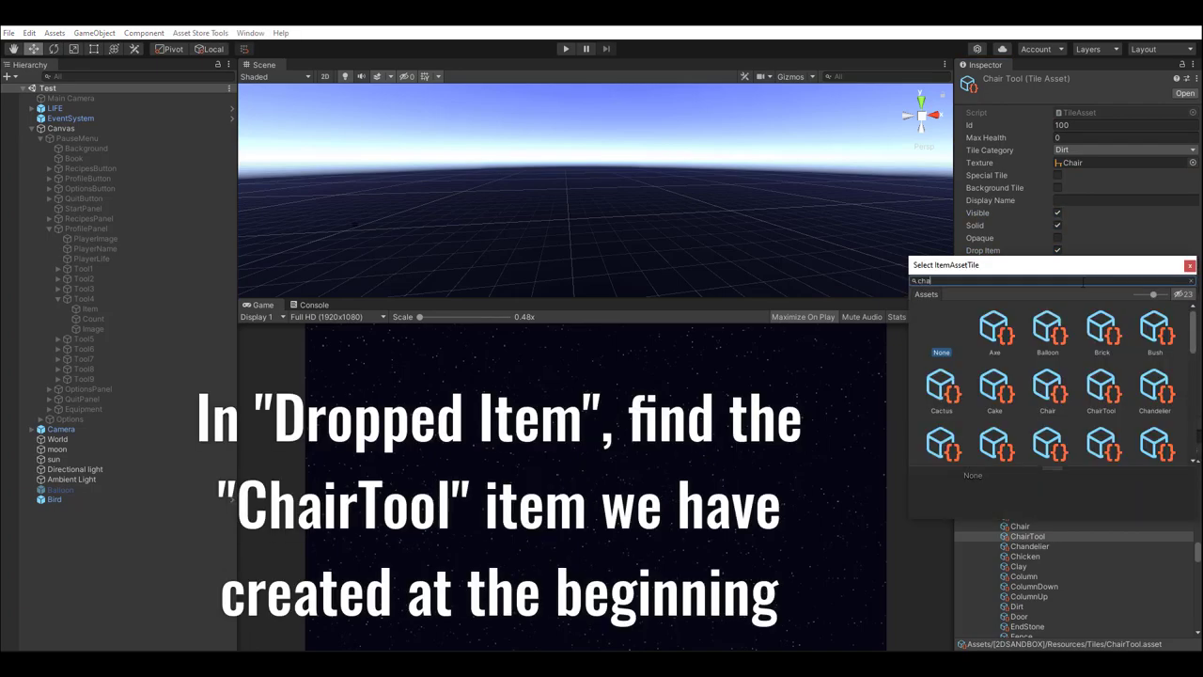
type("u")
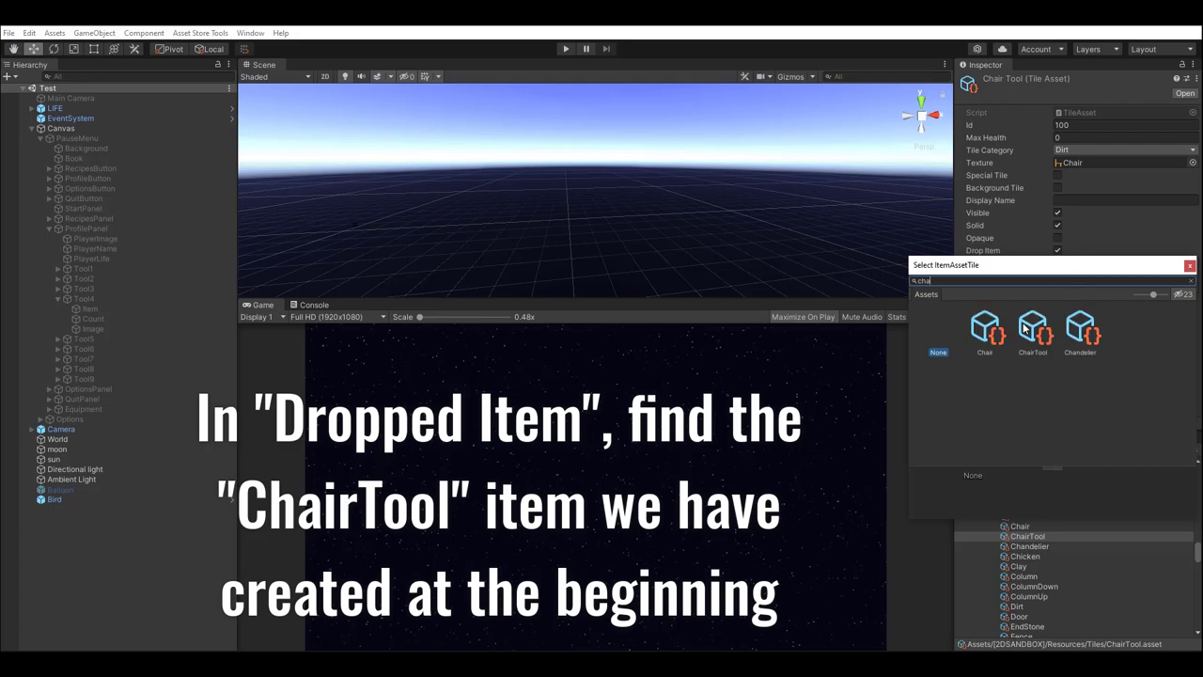
left_click(1036, 328)
left_click(1189, 266)
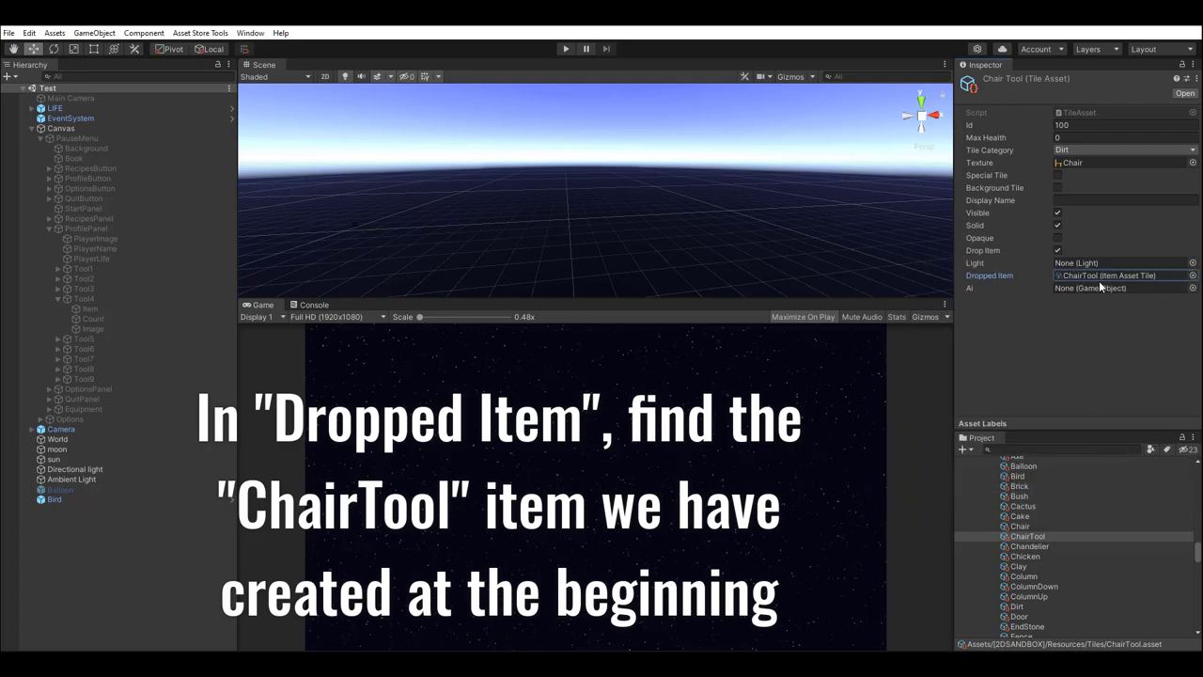
scroll(1040, 539, "up", 10)
- Assign the ChairTool tile as the Tile Asset of the ChairTool item
scroll(1037, 538, "up", 3)
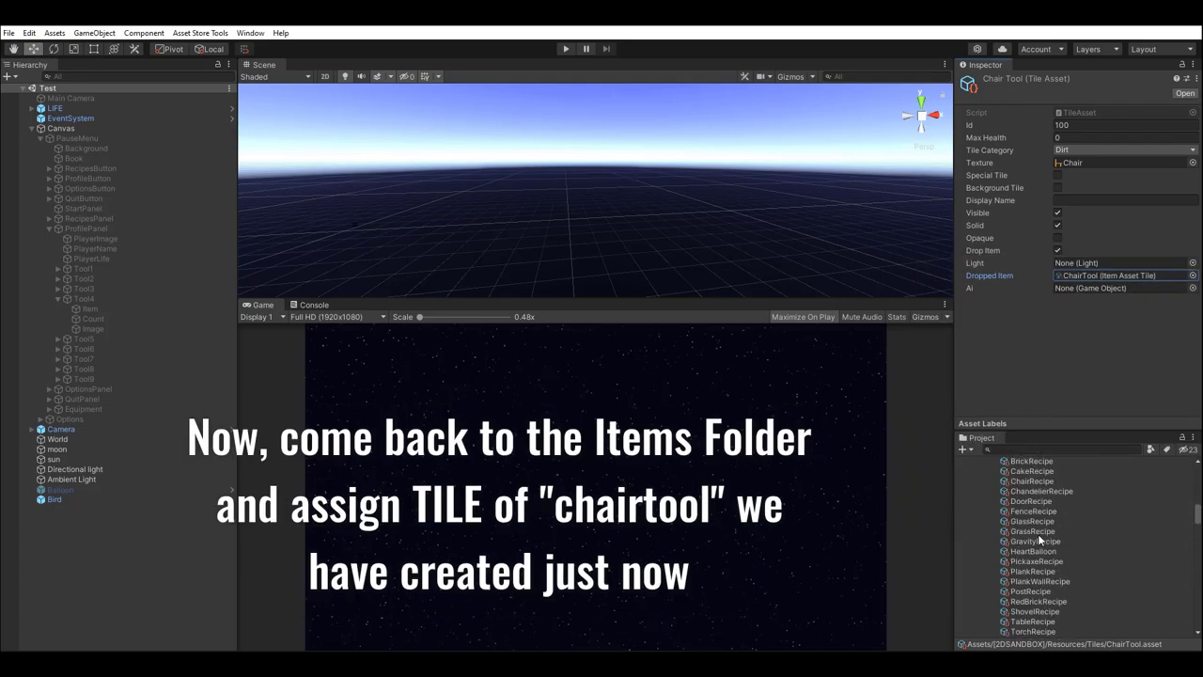
scroll(1037, 539, "up", 3)
scroll(1038, 538, "up", 3)
scroll(1038, 539, "up", 1)
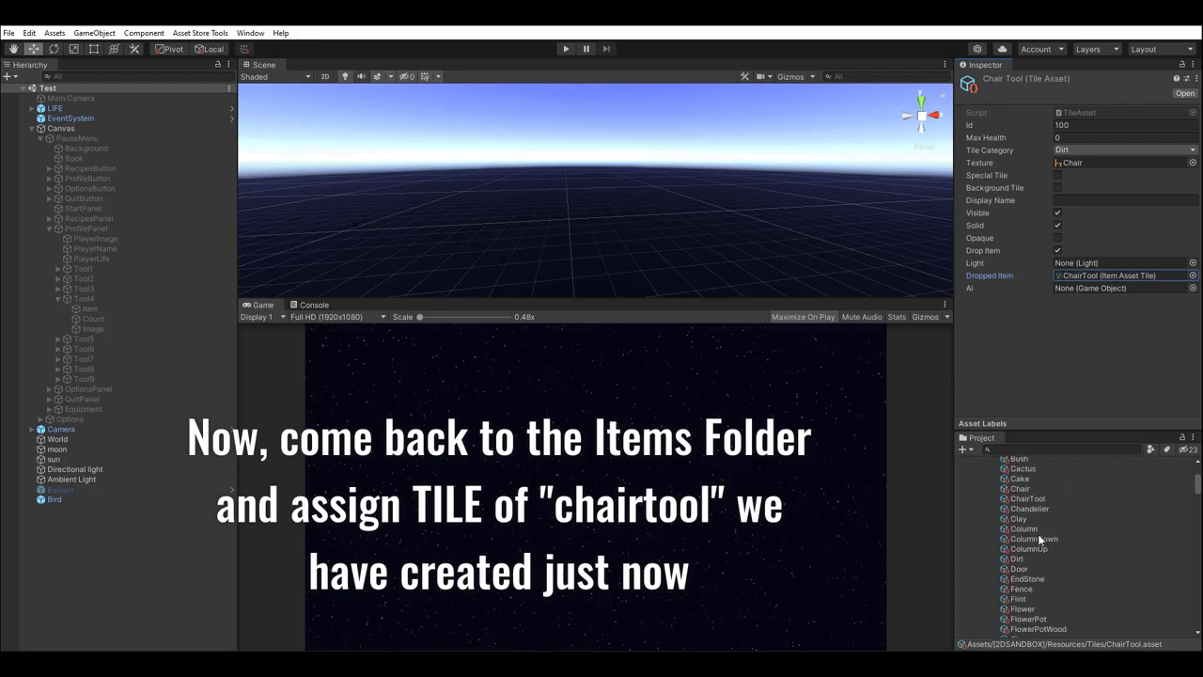
left_click(1034, 500)
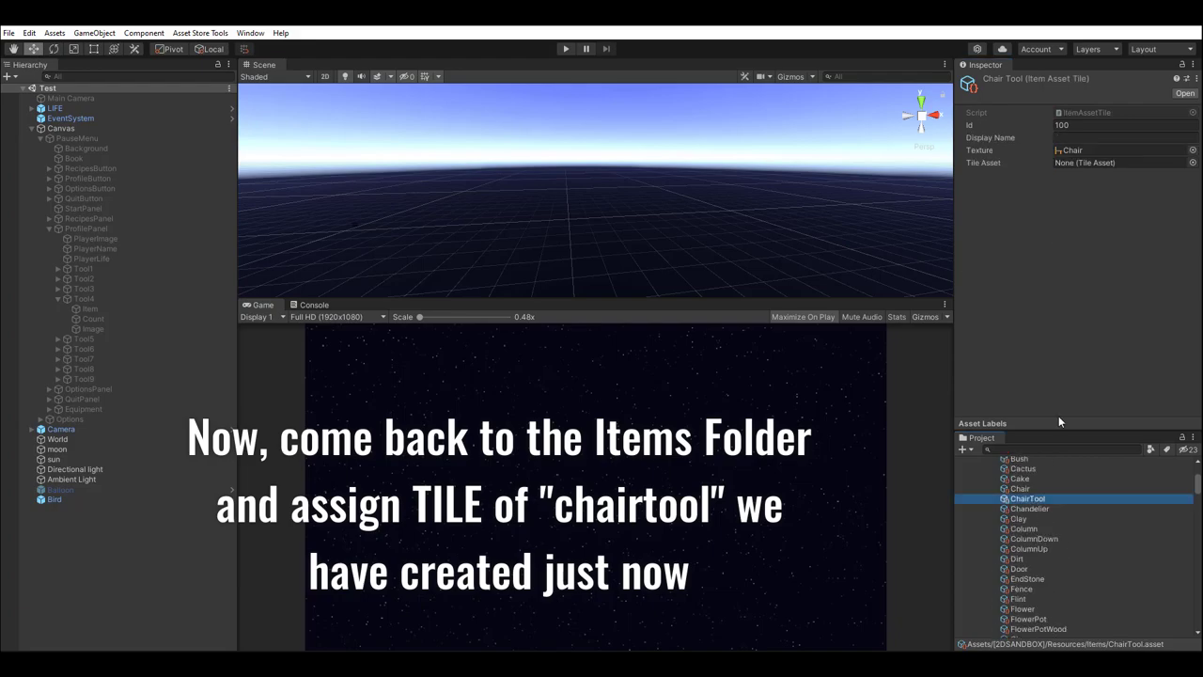
left_click(1192, 163)
type("chair")
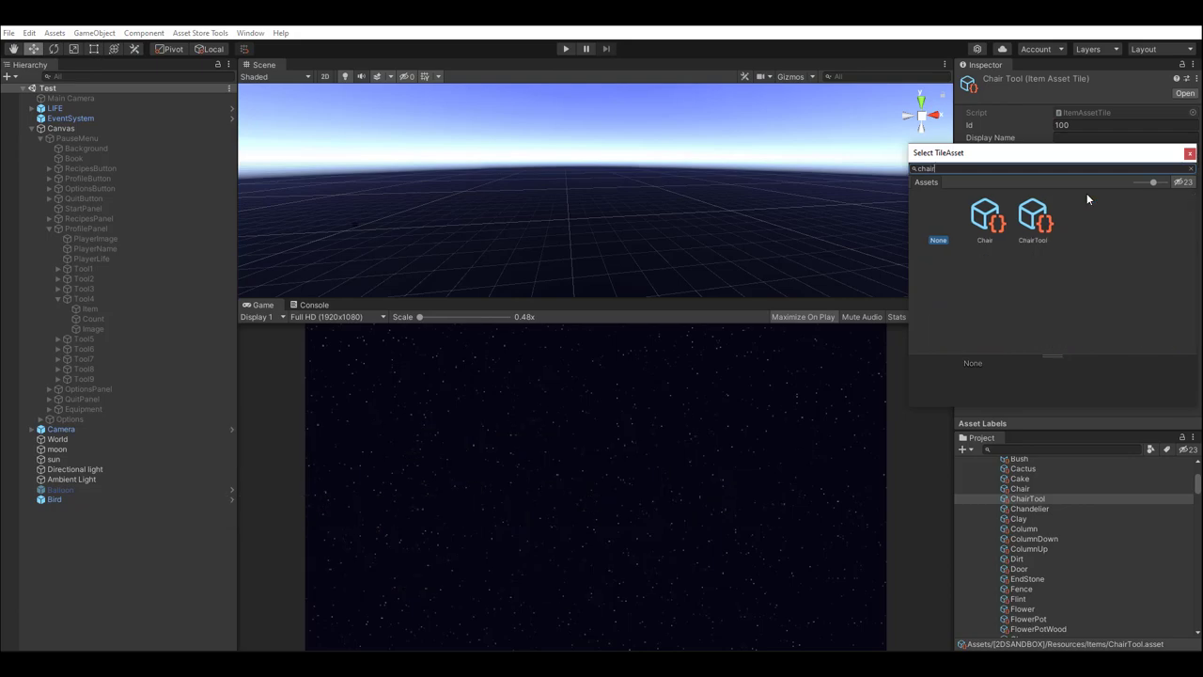
left_click(1034, 216)
left_click(1190, 152)
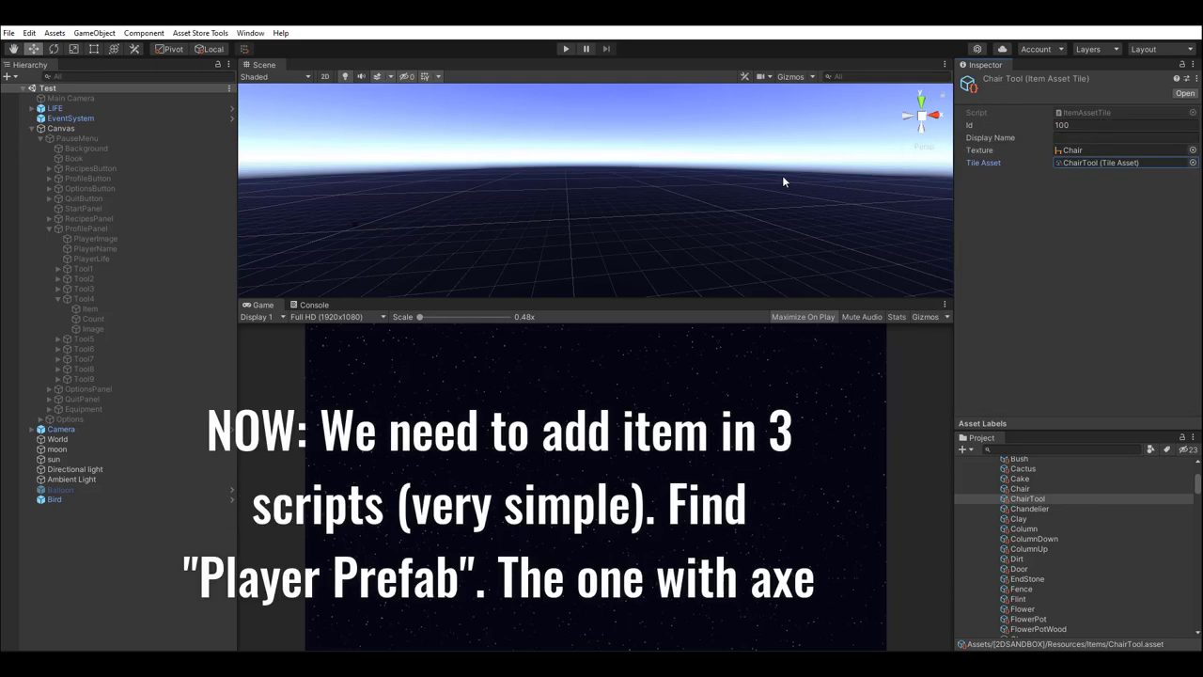
right_click_drag(782, 179, 892, 177)
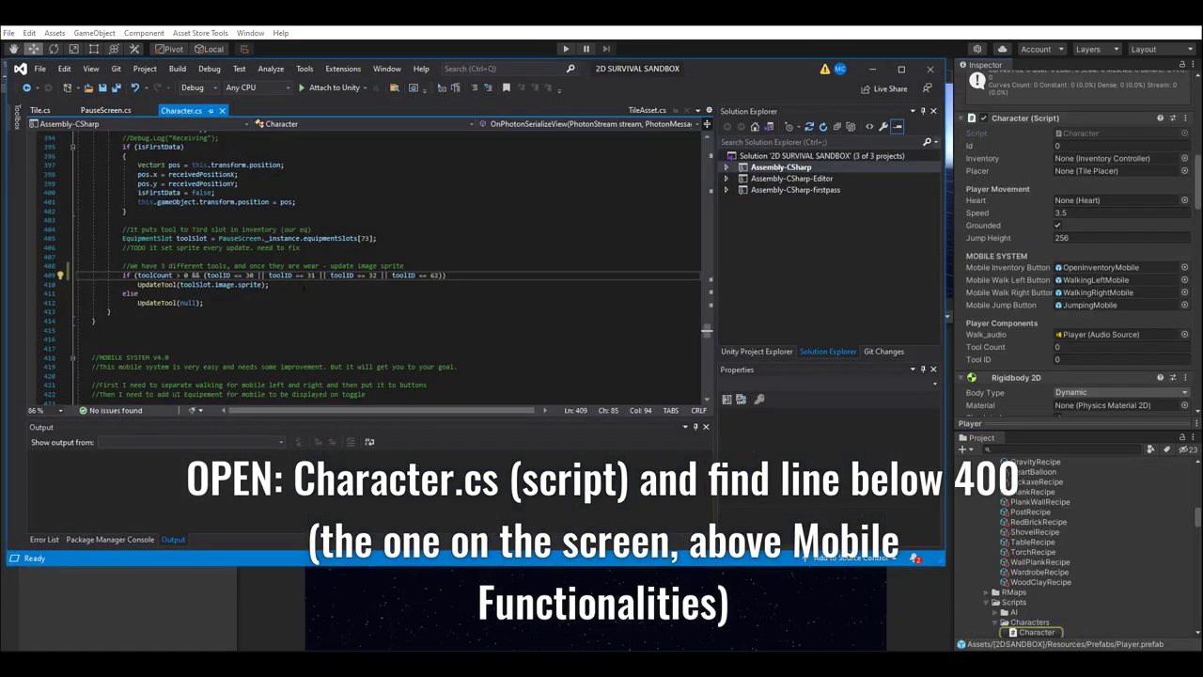
- Remove the '|| toolID == 62' check from line 409 of Character.cs and save
left_click_drag(442, 276, 379, 276)
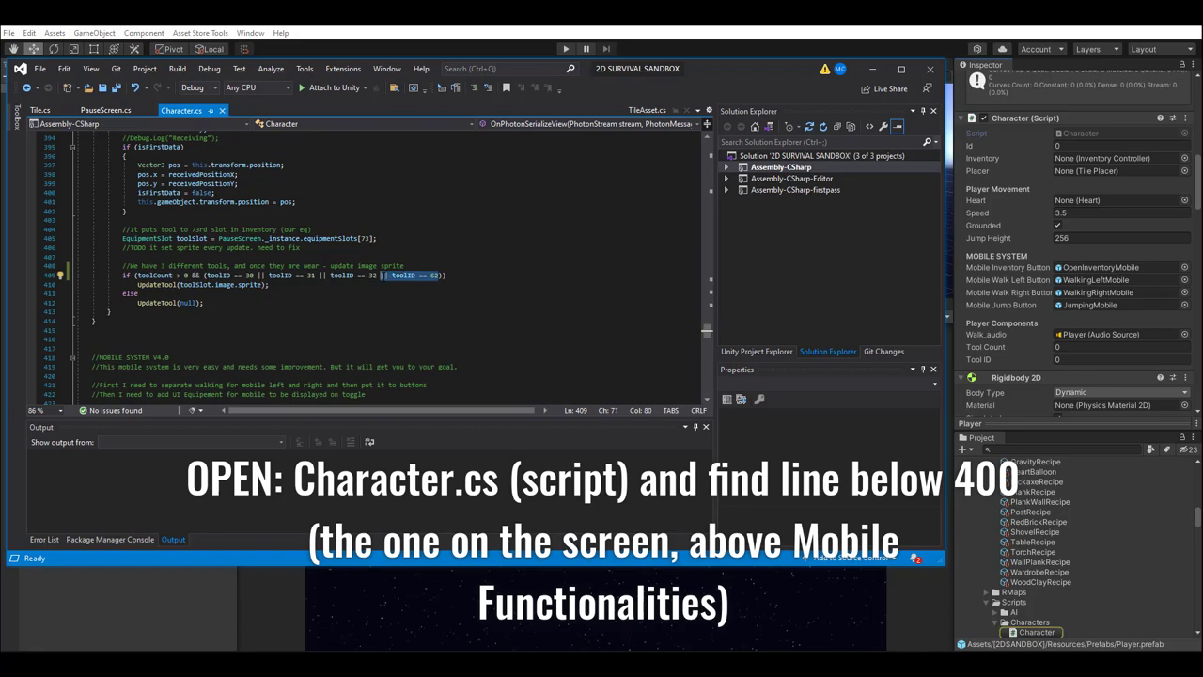
key("BackSpace")
type("))")
key("ctrl+s")
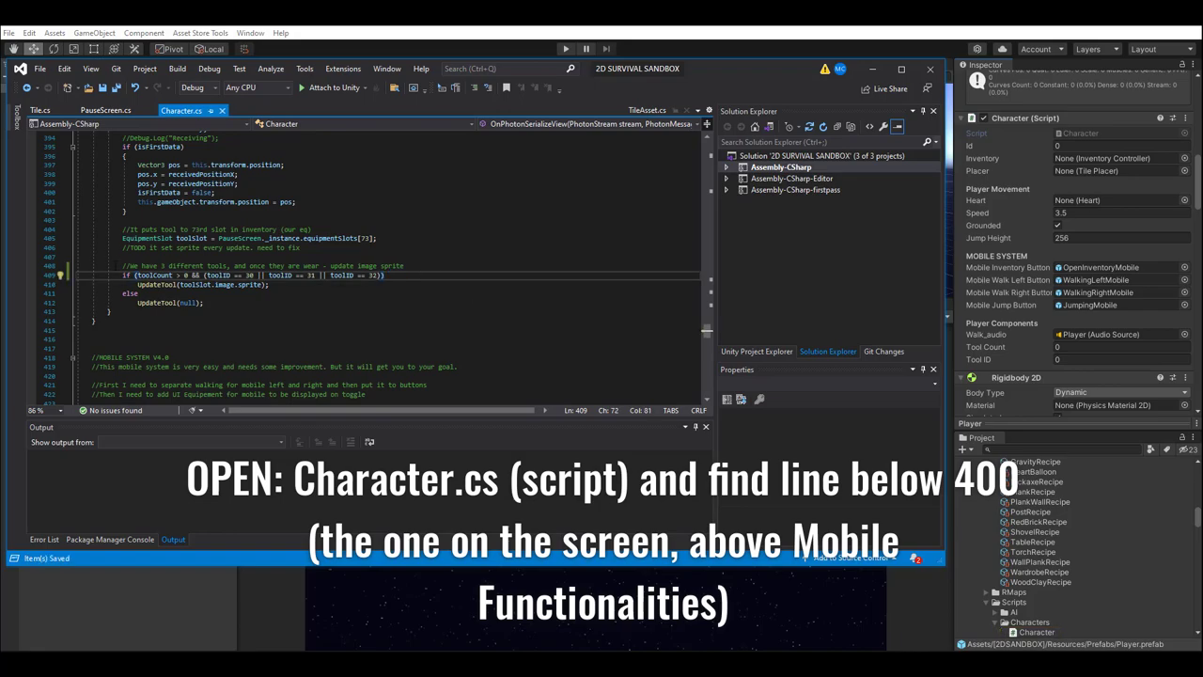
- Review the tool sprite condition block around line 409 in Character.cs
left_click_drag(75, 266, 113, 312)
left_click(295, 201)
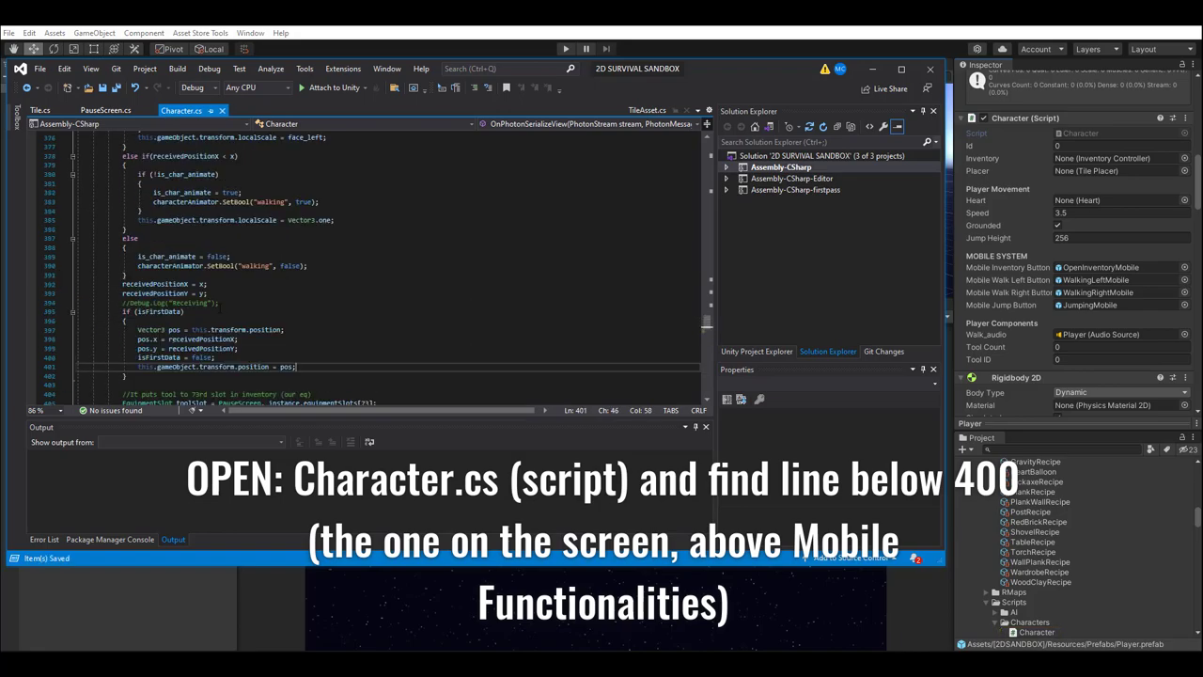
scroll(178, 292, "up", 15)
scroll(179, 291, "up", 4)
left_click_drag(94, 237, 220, 312)
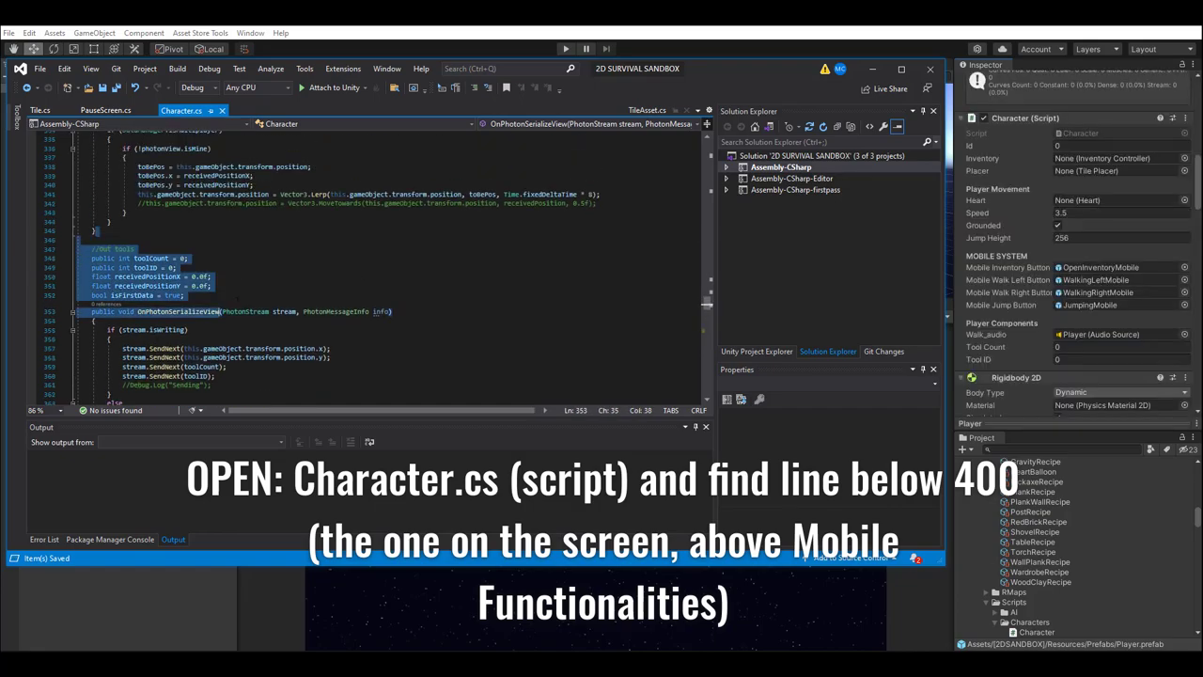
scroll(220, 312, "down", 8)
scroll(367, 268, "down", 4)
scroll(367, 268, "down", 4)
scroll(367, 268, "down", 4)
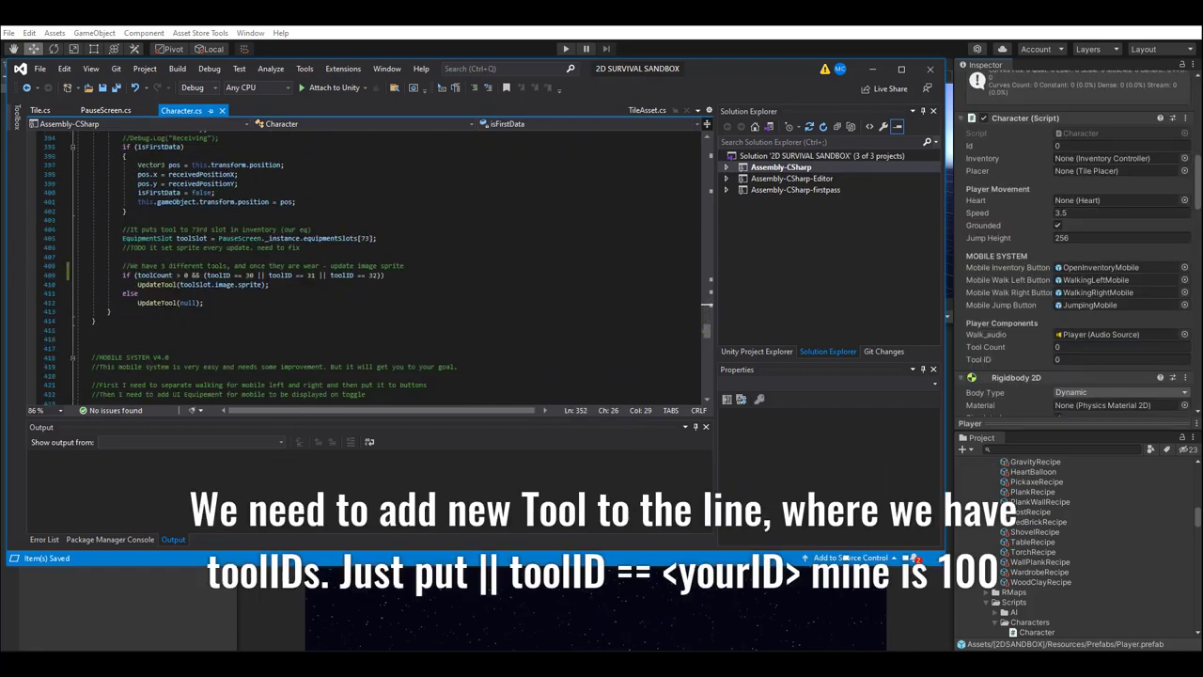
left_click_drag(122, 266, 286, 299)
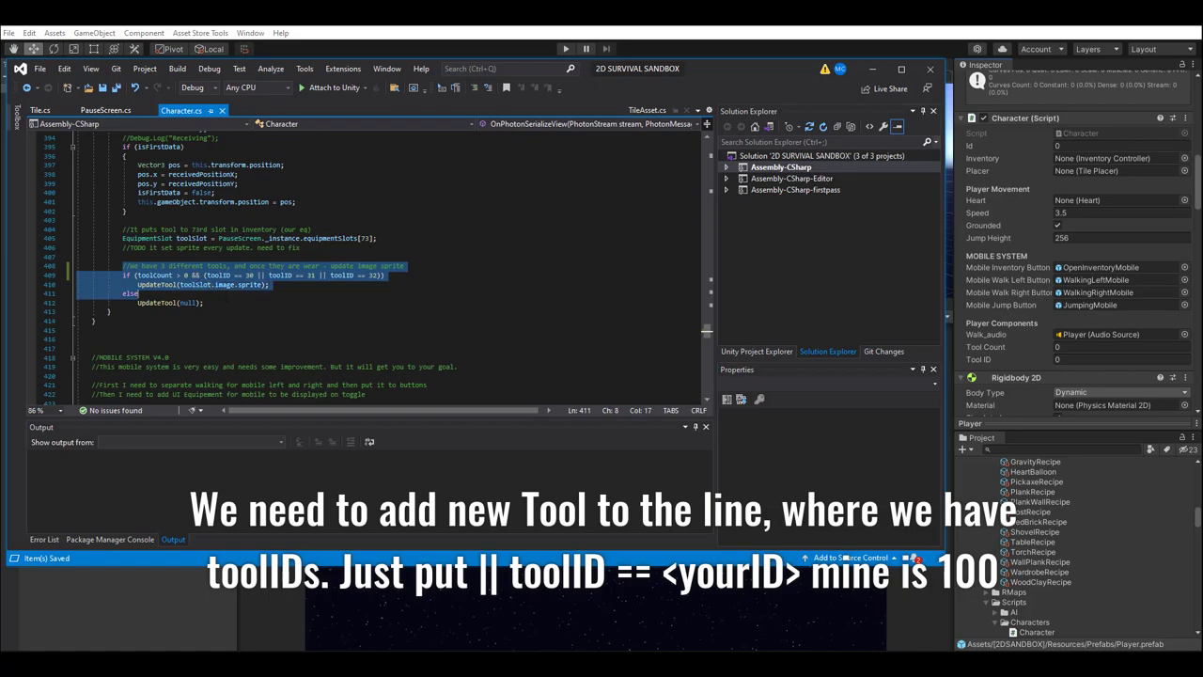
- Add '|| toolID == 100' after toolID == 32 on line 409 and save
left_click(230, 276)
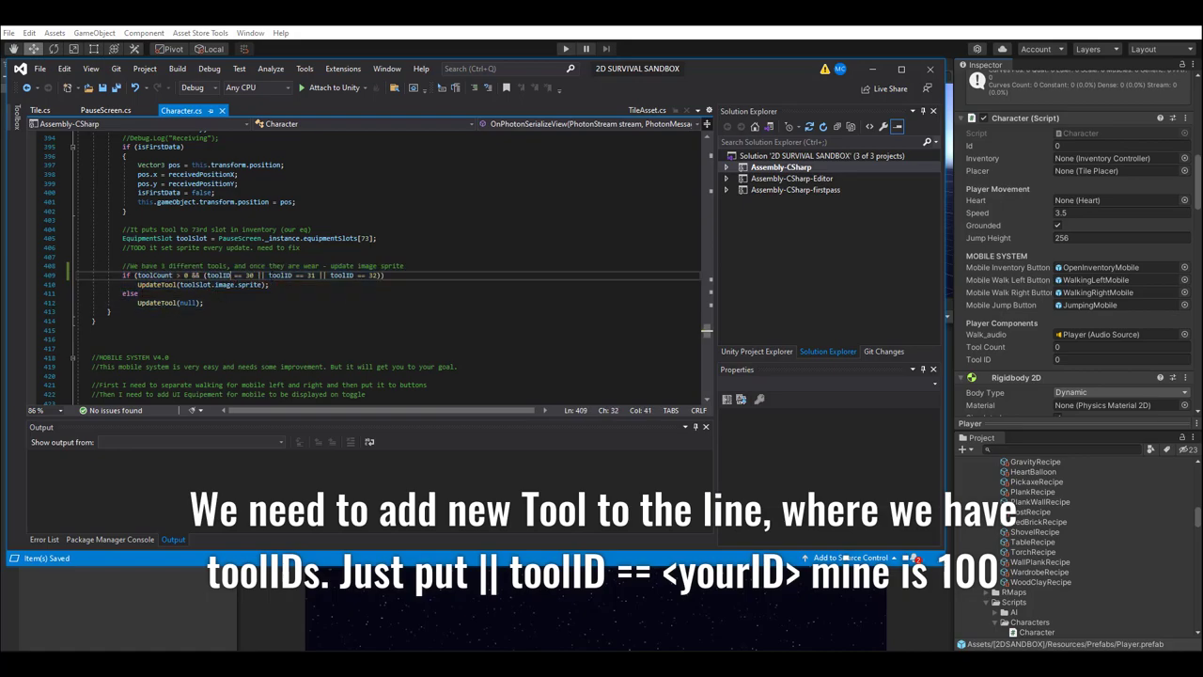
left_click(379, 275)
type("|| too")
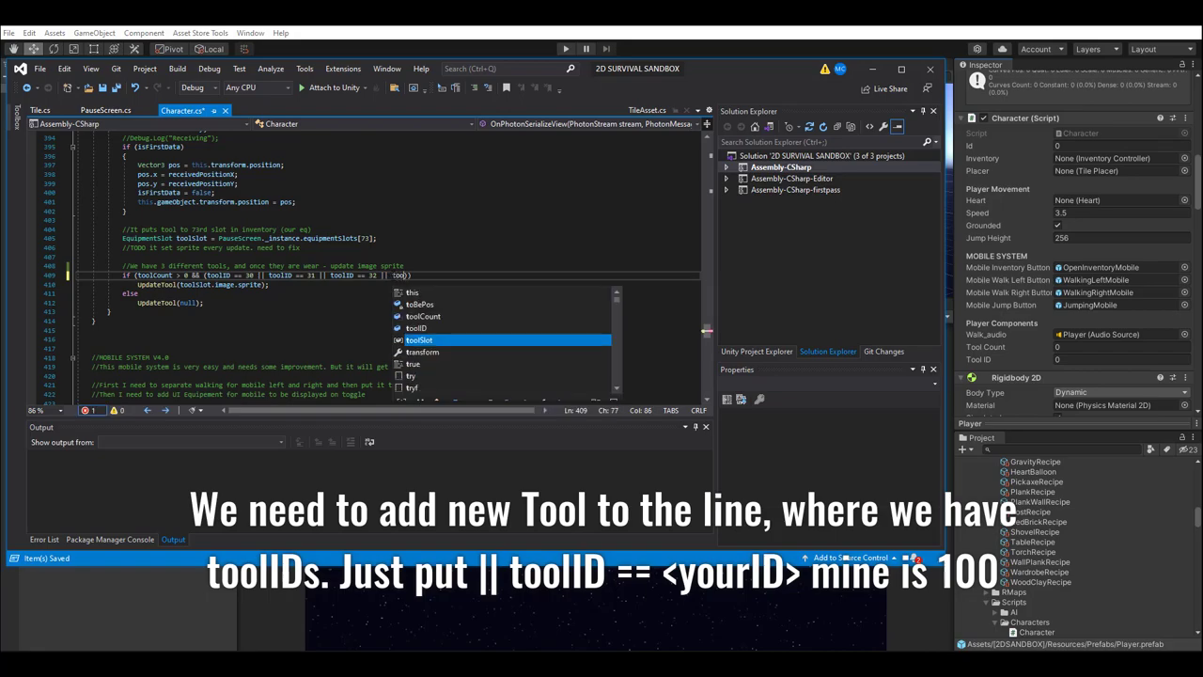
type("lID")
key("Escape")
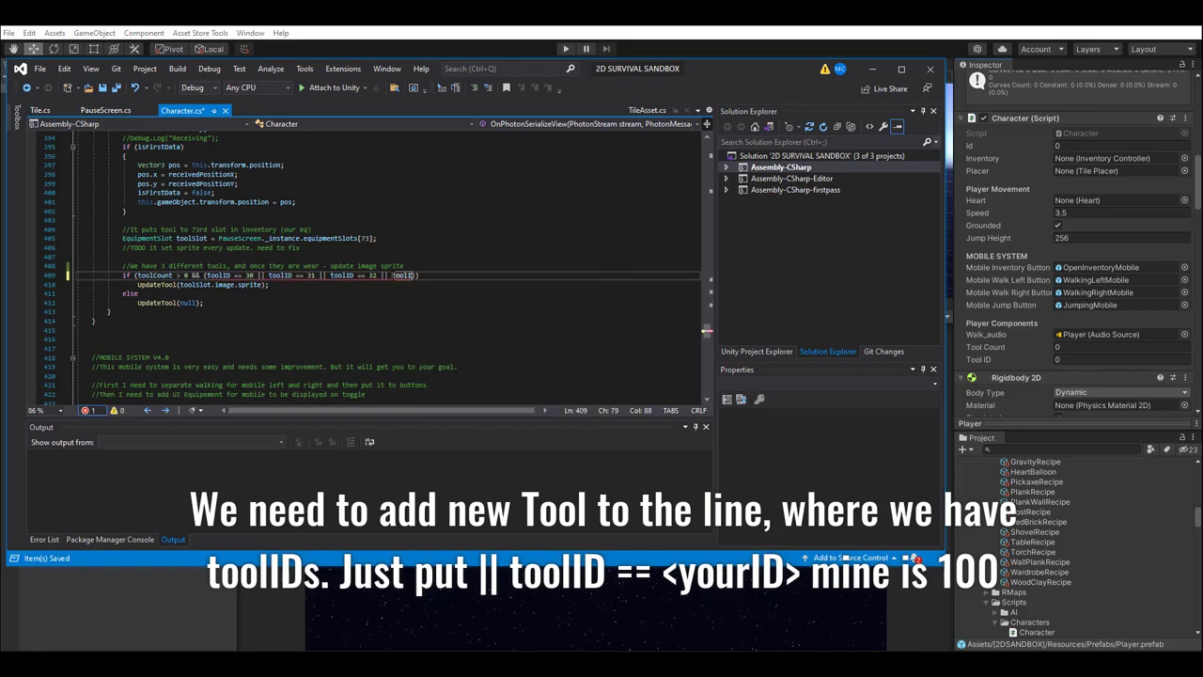
type("== 100")
key("ctrl+s")
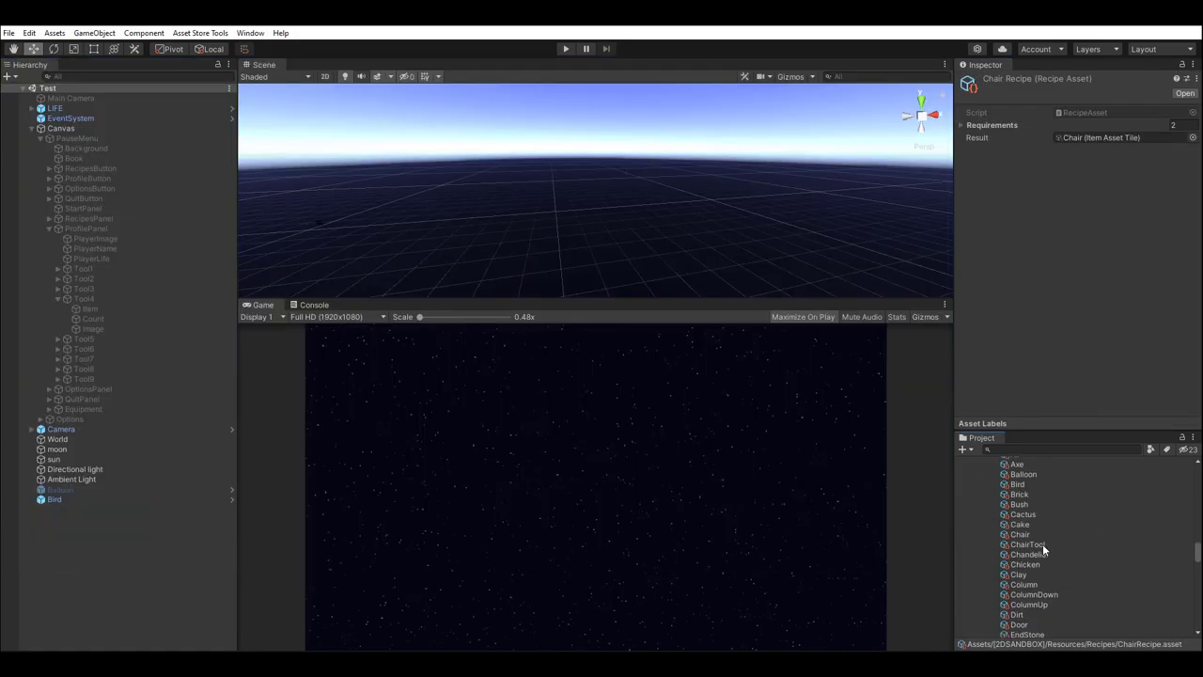
- Set the ChairTool tile's Id to 100 in Unity
left_click(1027, 544)
left_click(1118, 125)
type("100")
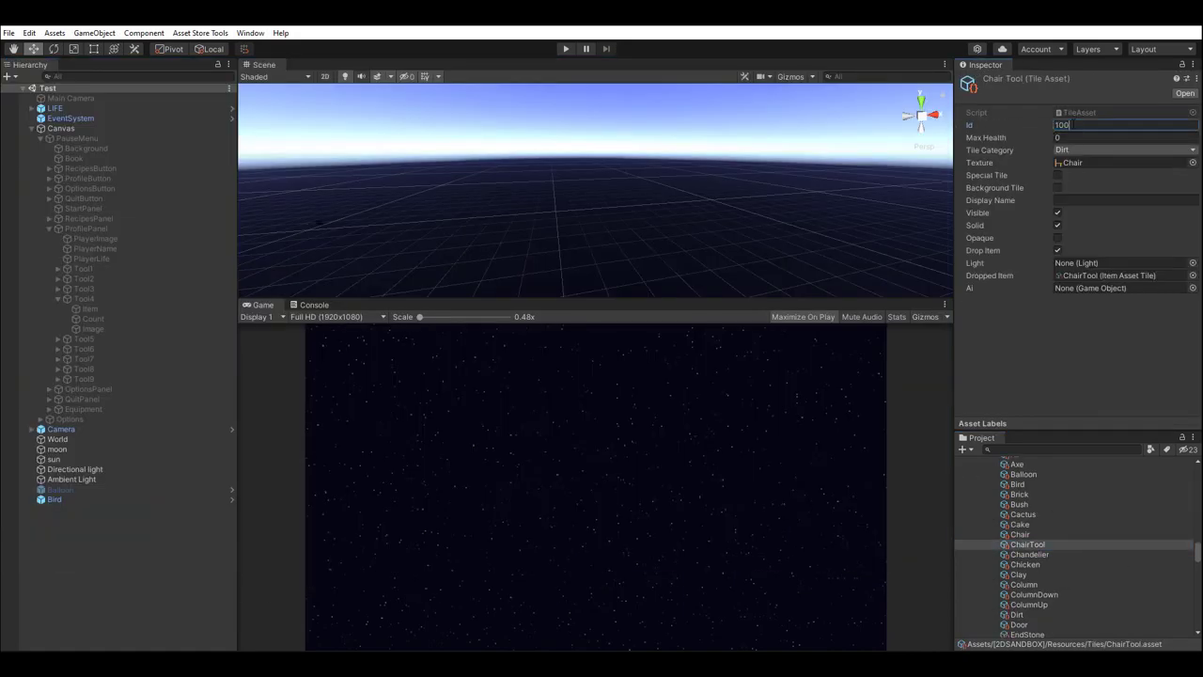
key("alt+Tab")
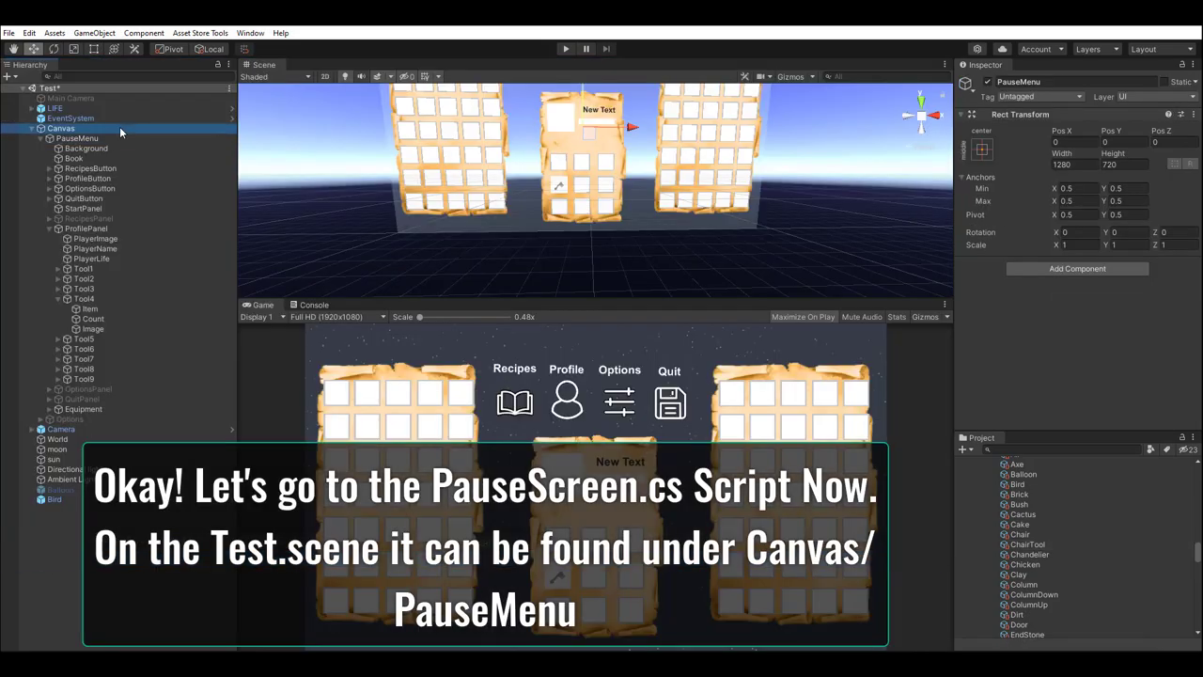
- Open PauseScreen.cs from the Canvas object and locate its tool-handling code
left_click(119, 126)
scroll(1087, 211, "down", 5)
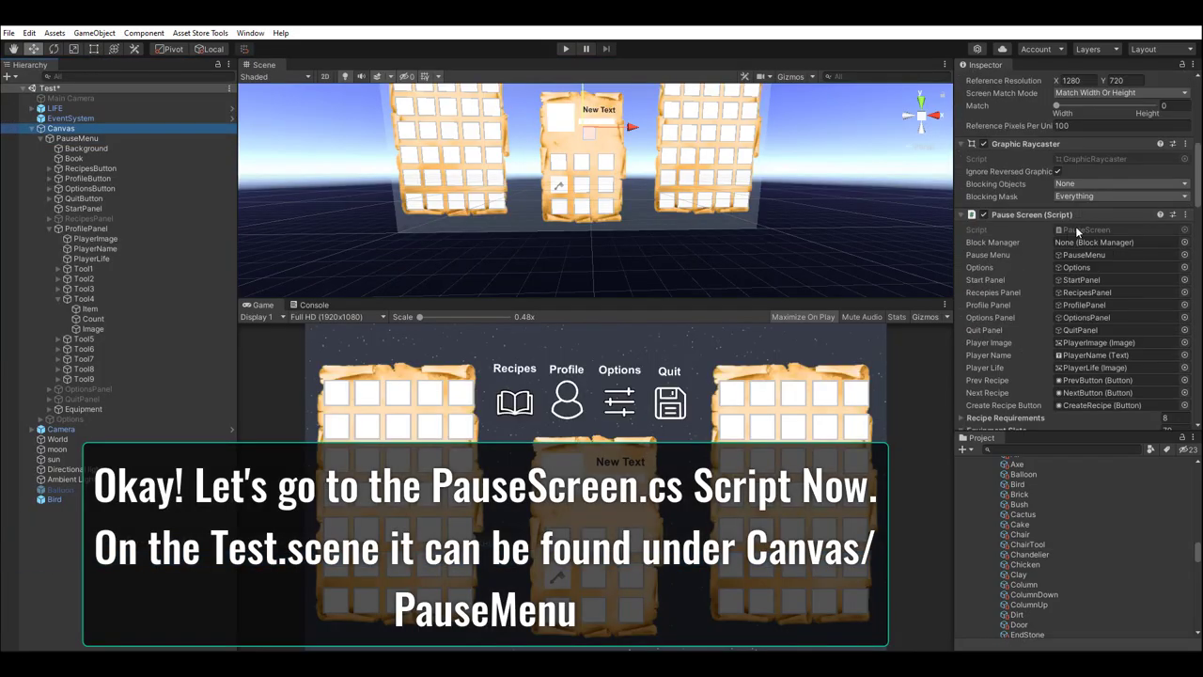
double_click(1076, 227)
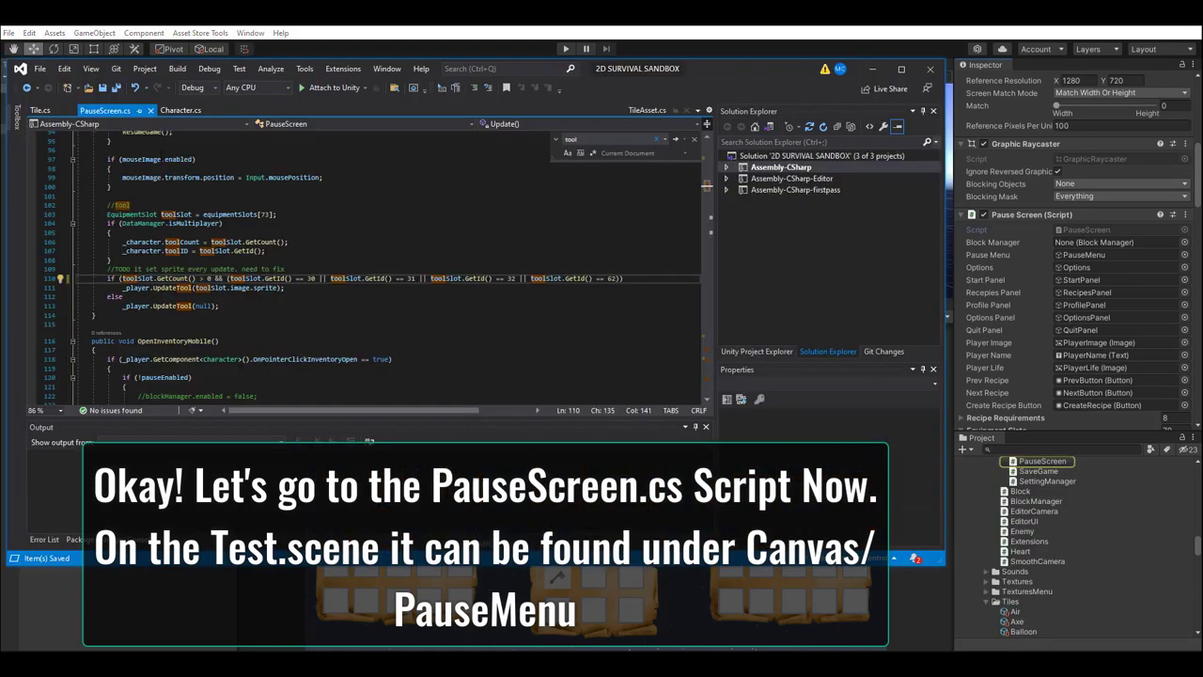
scroll(372, 265, "up", 5)
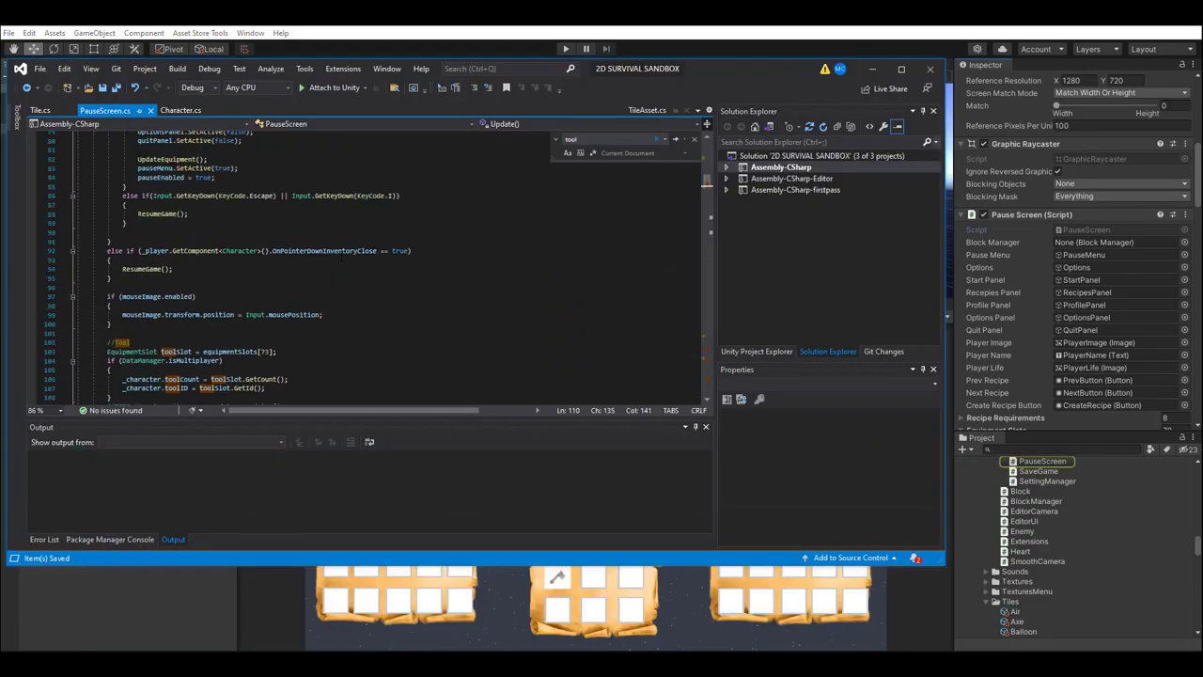
scroll(372, 266, "down", 3)
left_click(91, 250)
left_click(113, 287)
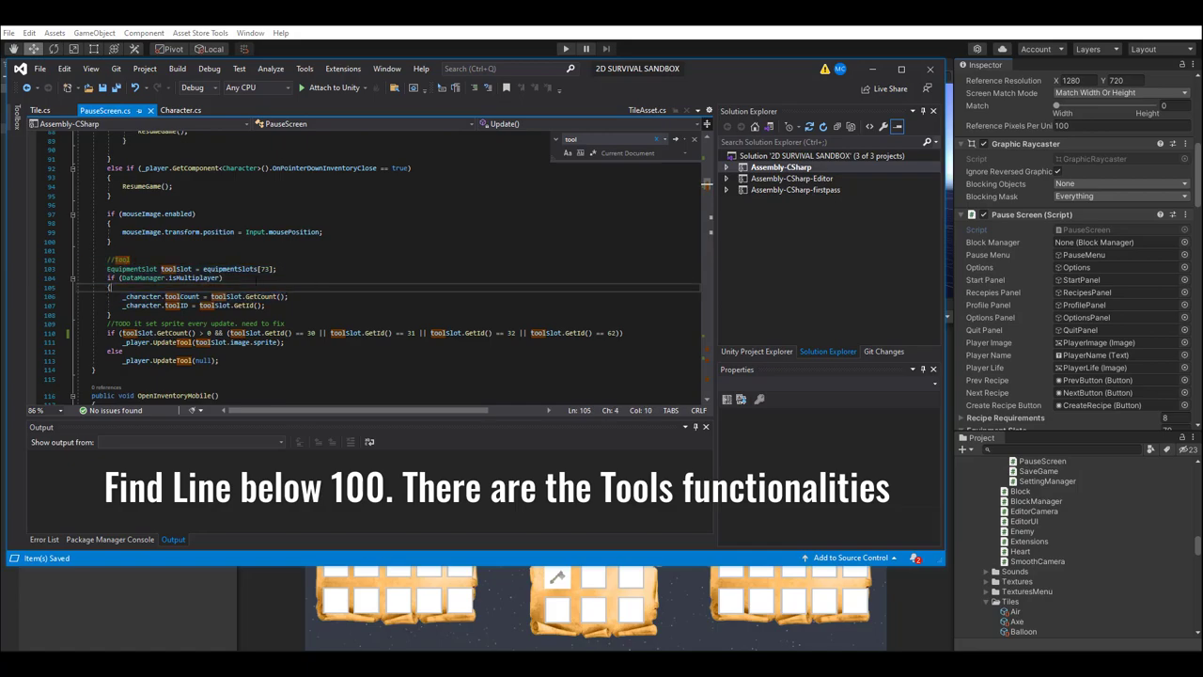
key("ctrl+f")
left_click(694, 140)
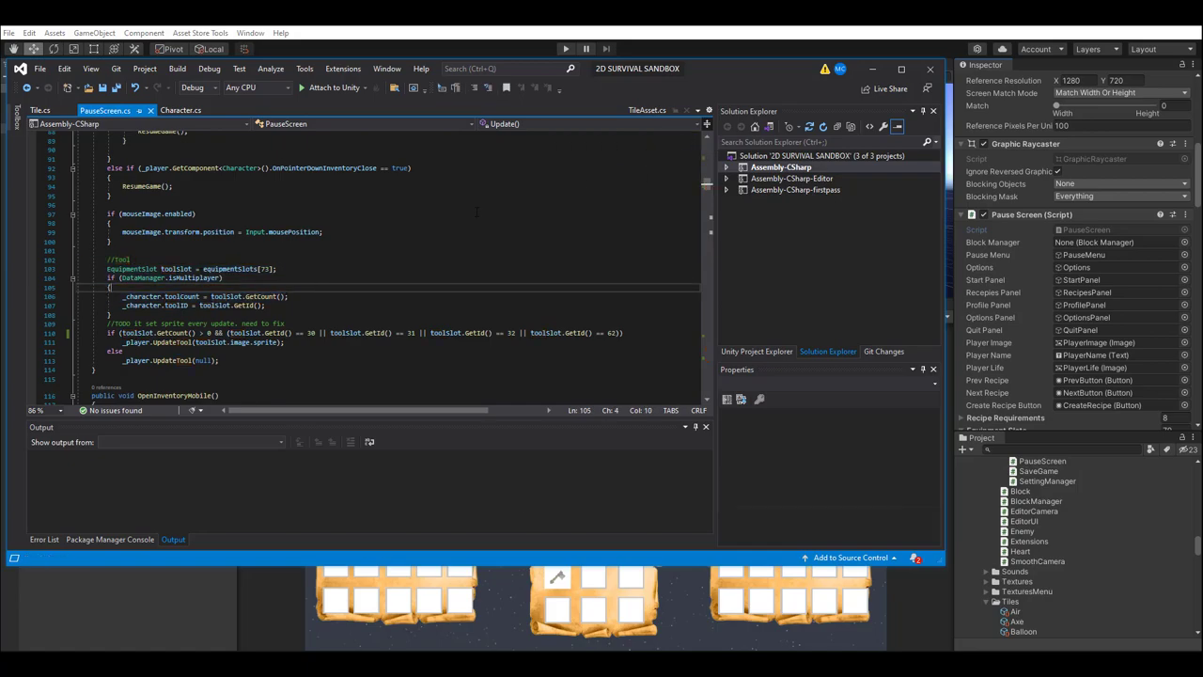
- Replace the GetId() == 62 clause on line 110 with toolSlot.GetId() == 100
scroll(464, 211, "down", 2)
left_click_drag(620, 278, 524, 278)
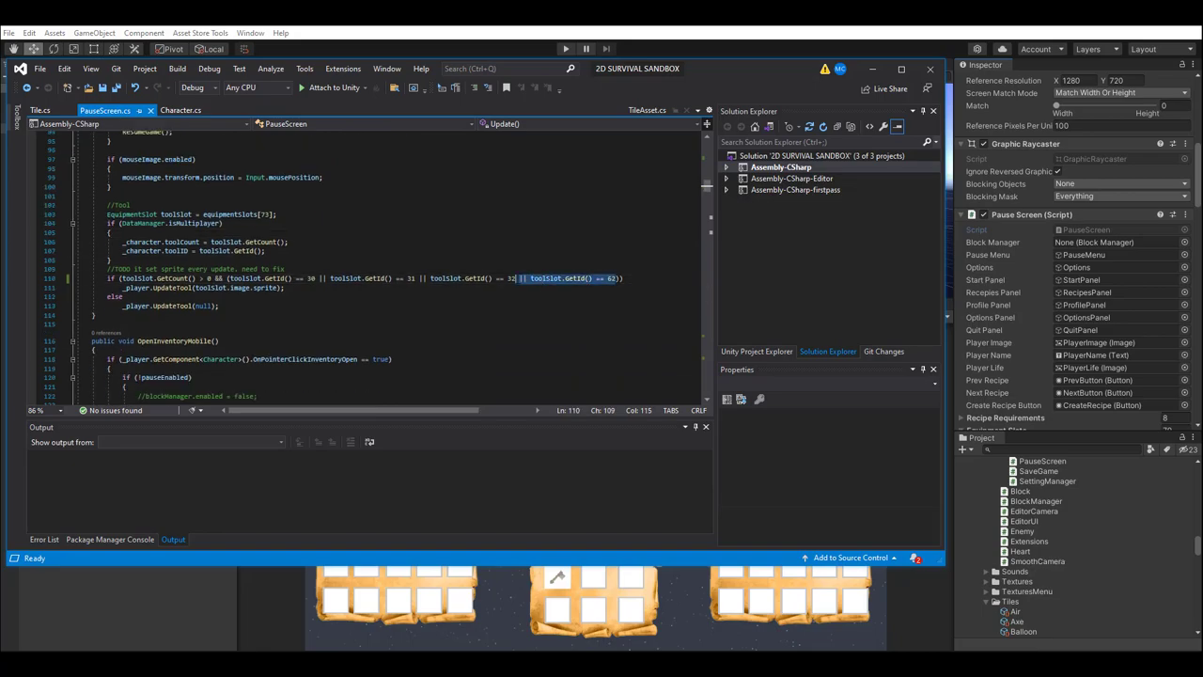
key("BackSpace")
key("ctrl+s")
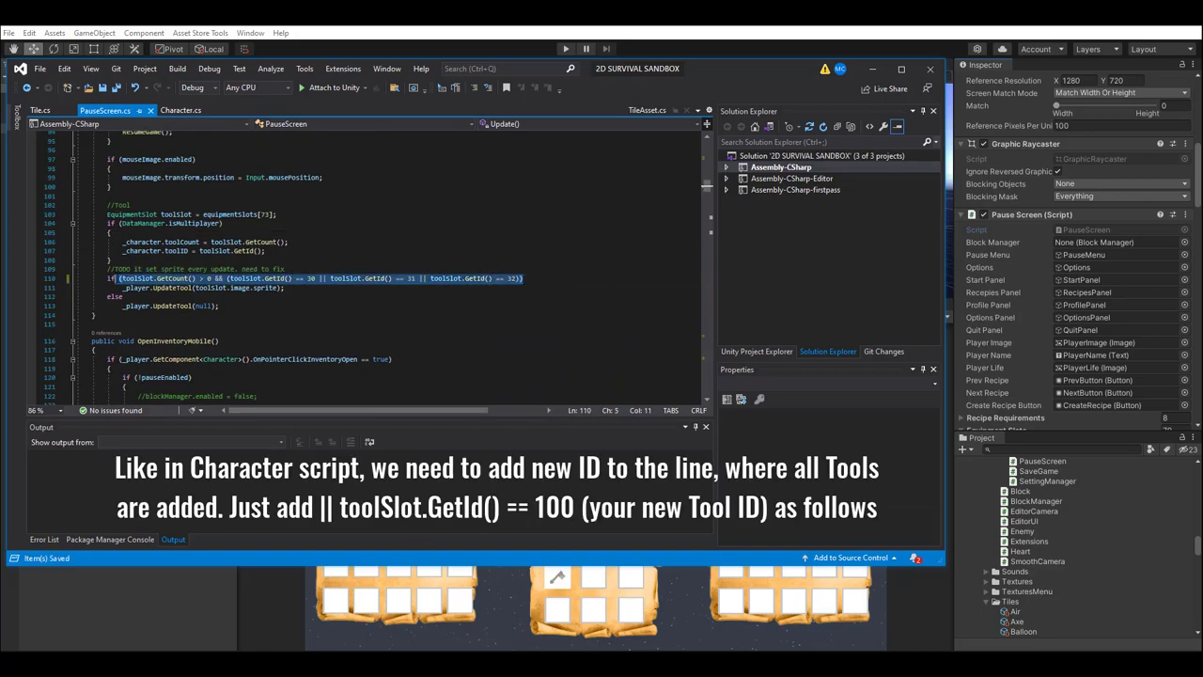
left_click_drag(123, 297, 107, 278)
left_click(517, 279)
type("||")
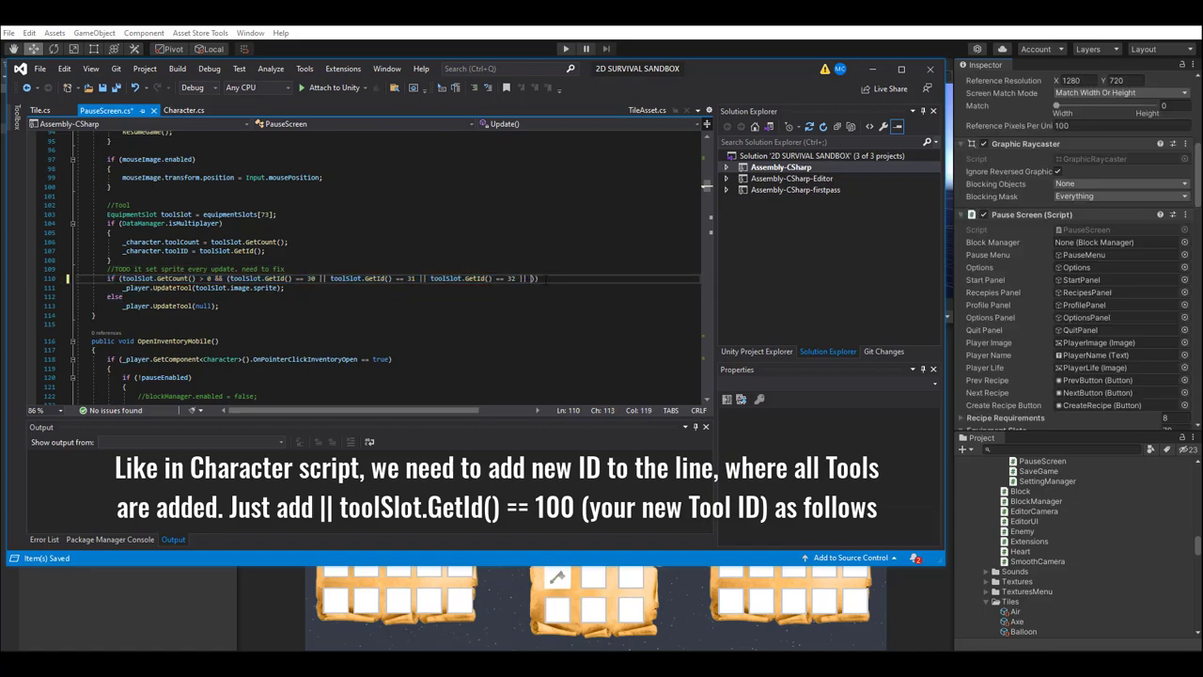
type("toolSlot")
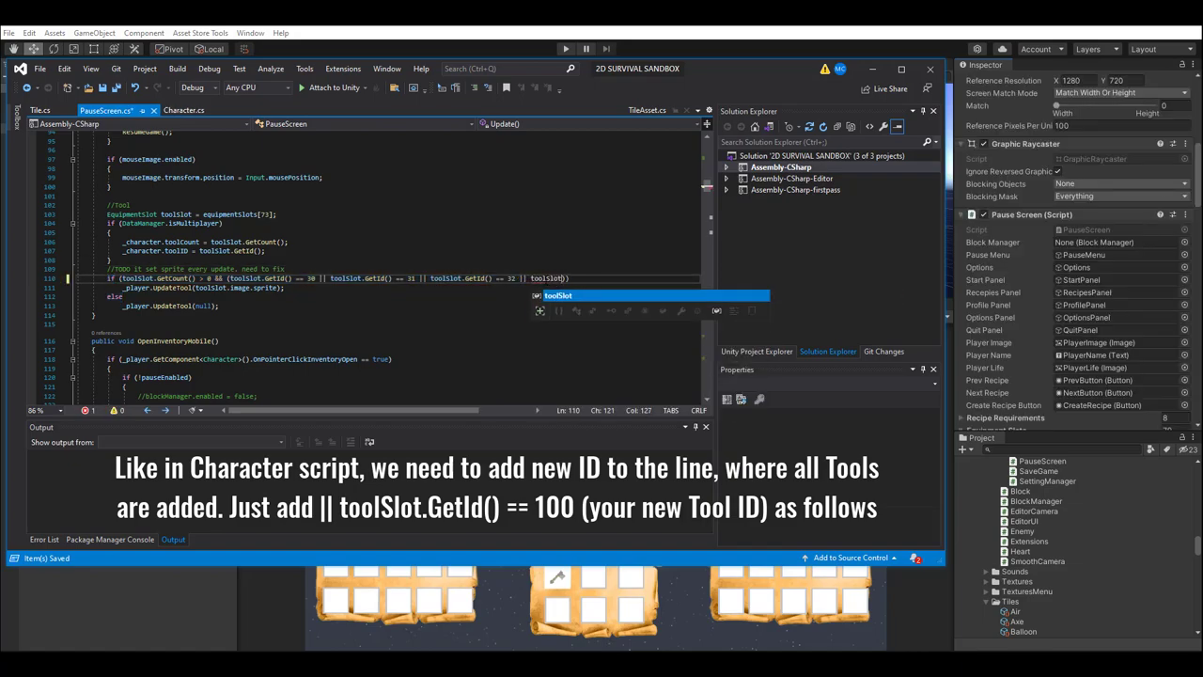
type(".GetId")
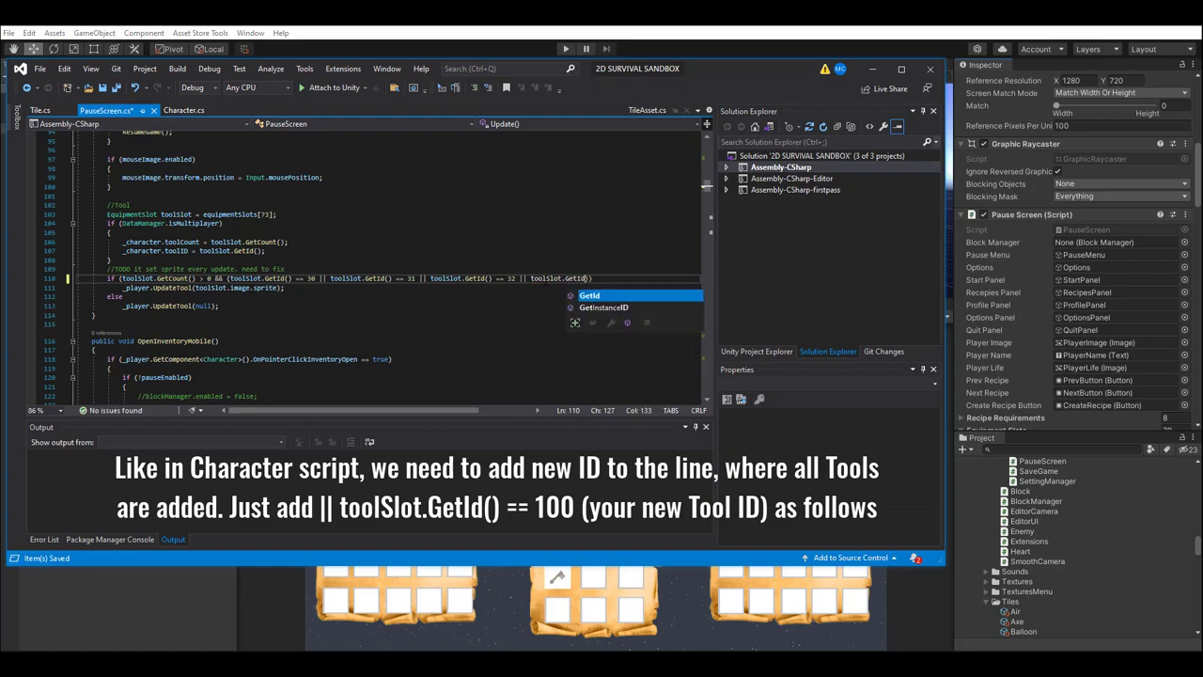
type("() == 100")
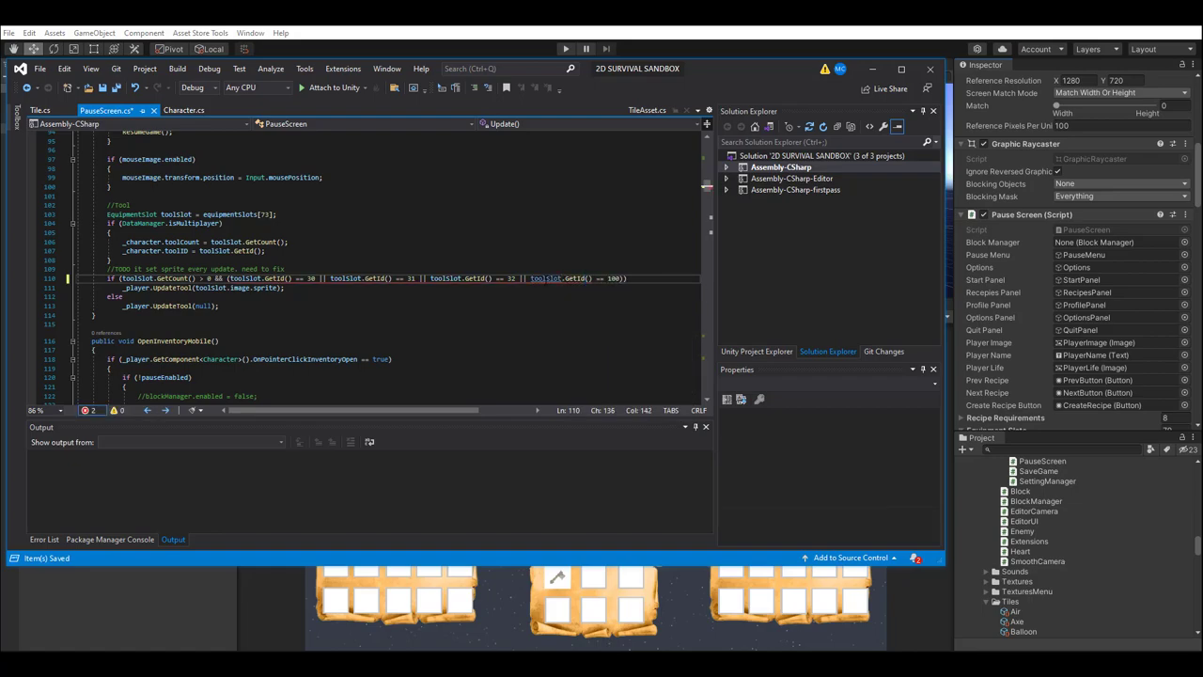
key("shift+End")
key("shift+Left")
key("shift+Left")
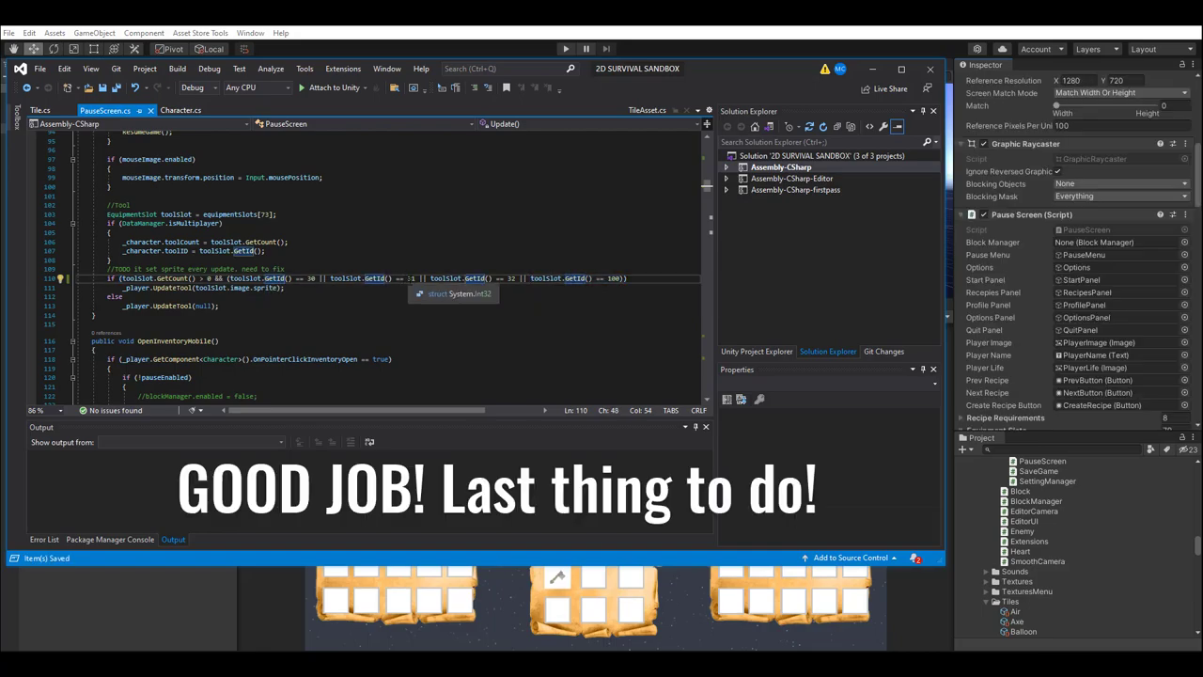
left_click(510, 278)
key("End")
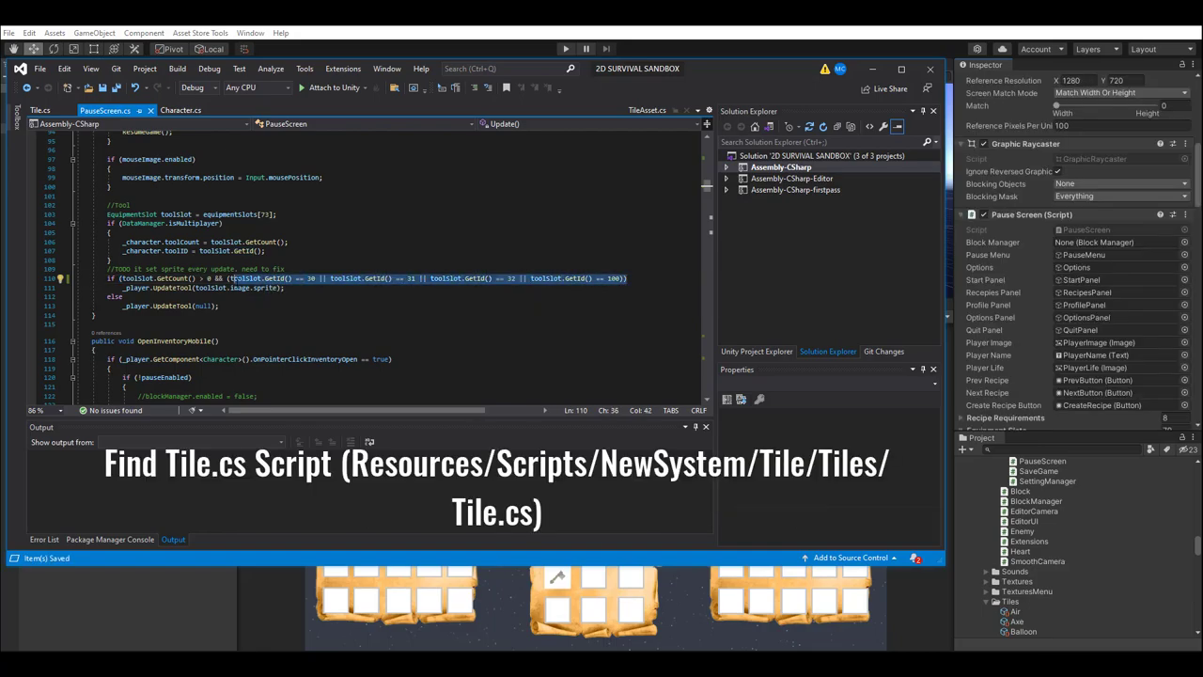
- Replace Bush = 62 with ChairTool = 100 in Tile.cs's ToolType enum
left_click(40, 112)
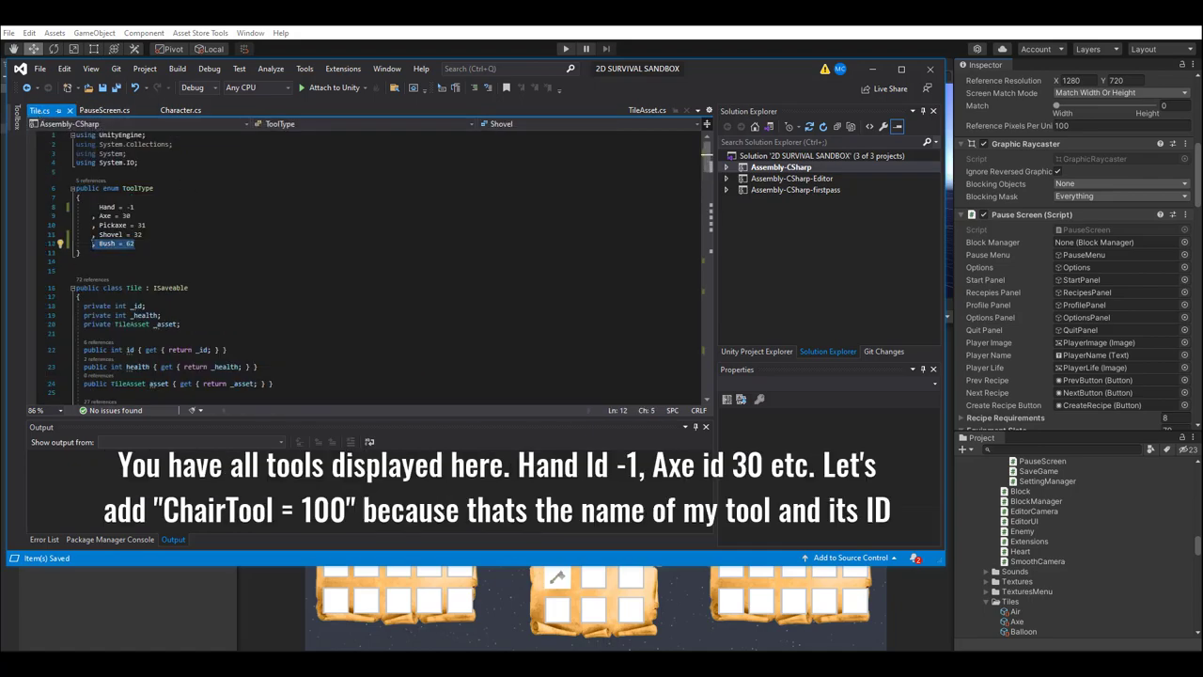
key("BackSpace")
key("BackSpace")
key("BackSpace")
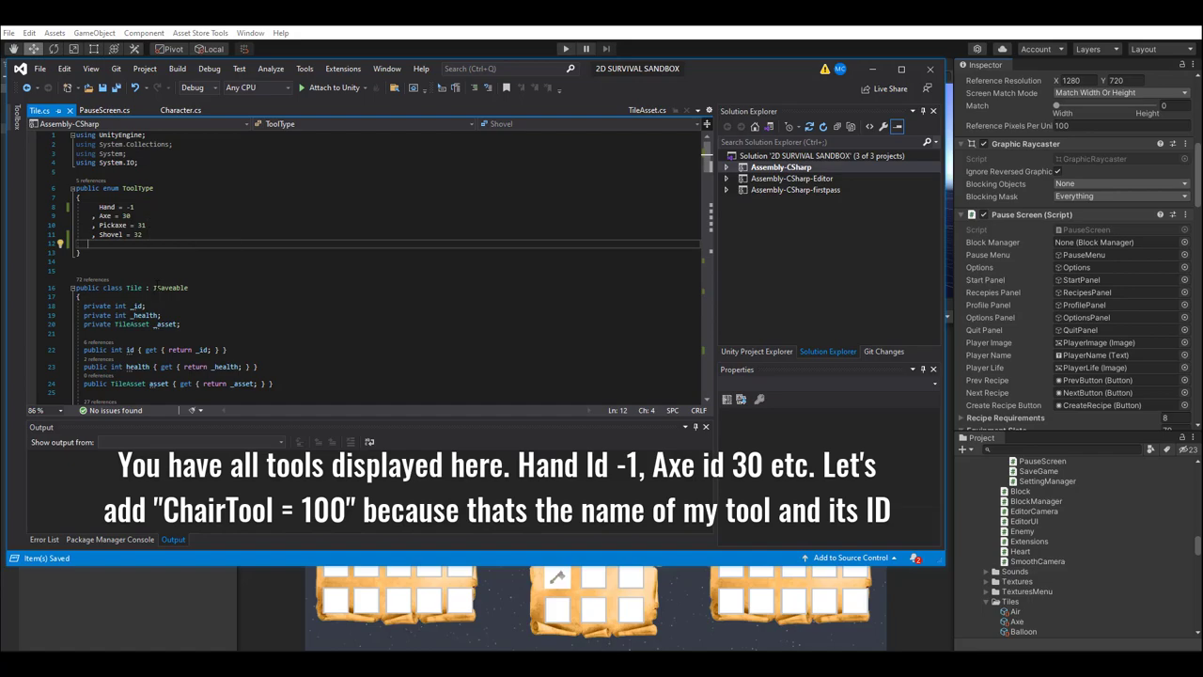
type(", ChairTool ")
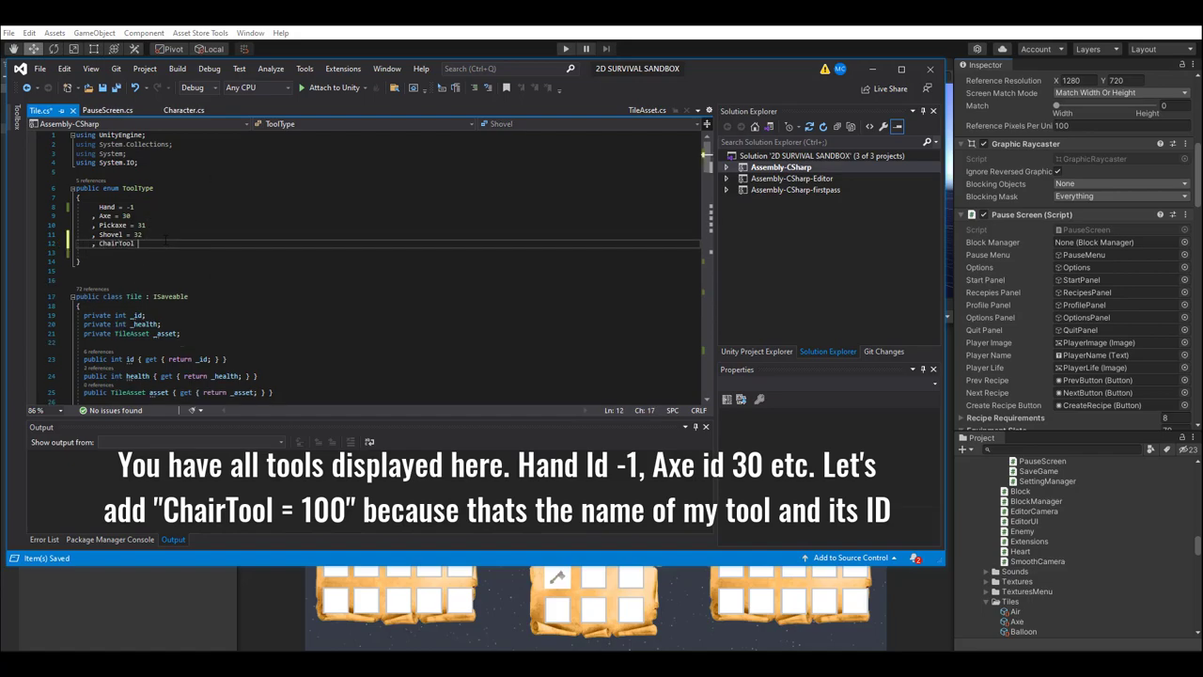
type("= 100")
- Find the decreaseHealth tool switch and note the Hand case deals 1 damage
scroll(234, 219, "down", 5)
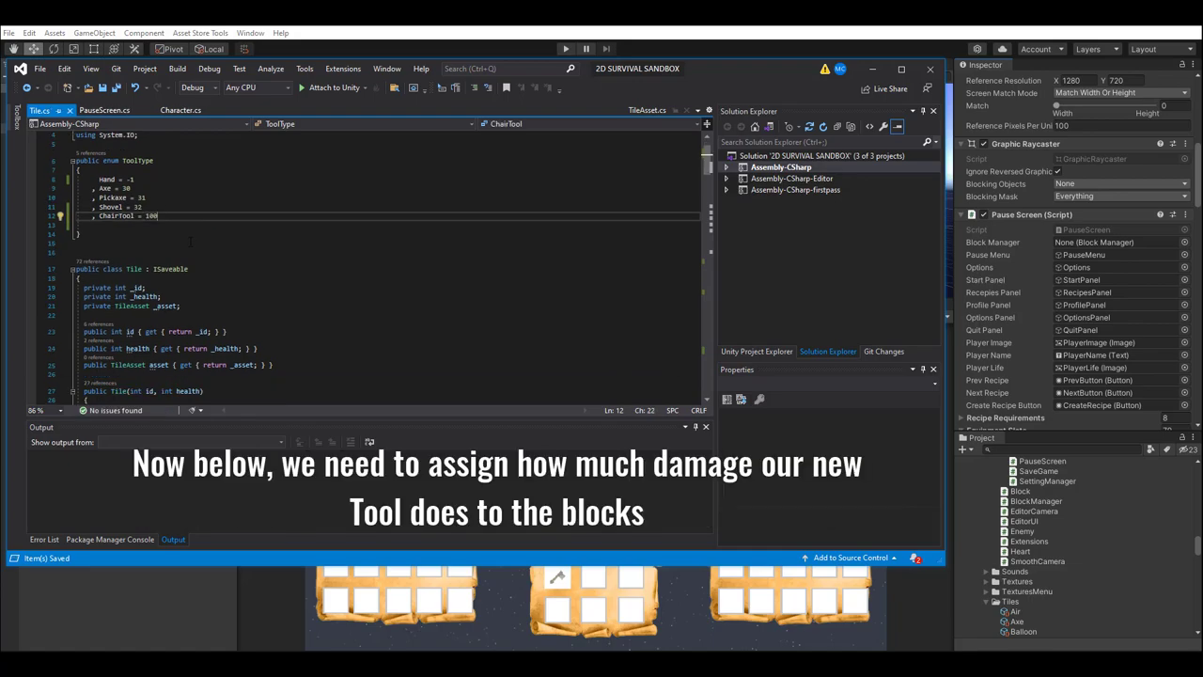
scroll(225, 221, "down", 5)
scroll(212, 224, "down", 5)
scroll(197, 227, "down", 5)
scroll(198, 226, "down", 6)
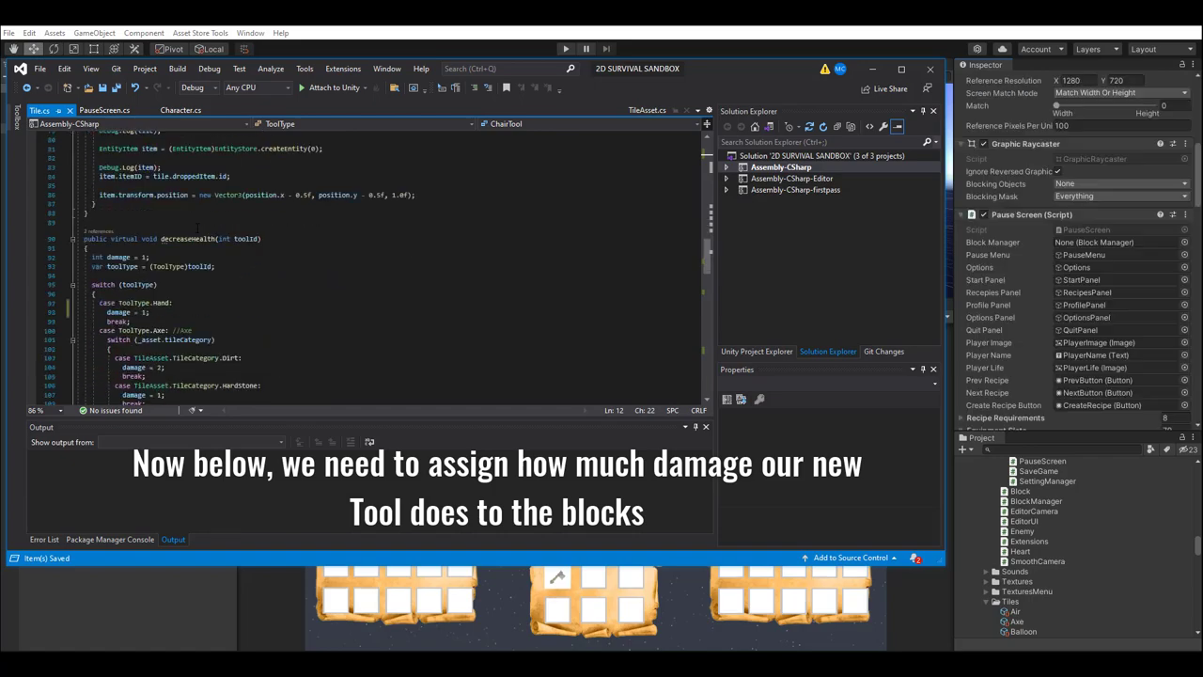
scroll(197, 226, "down", 3)
scroll(197, 225, "up", 1)
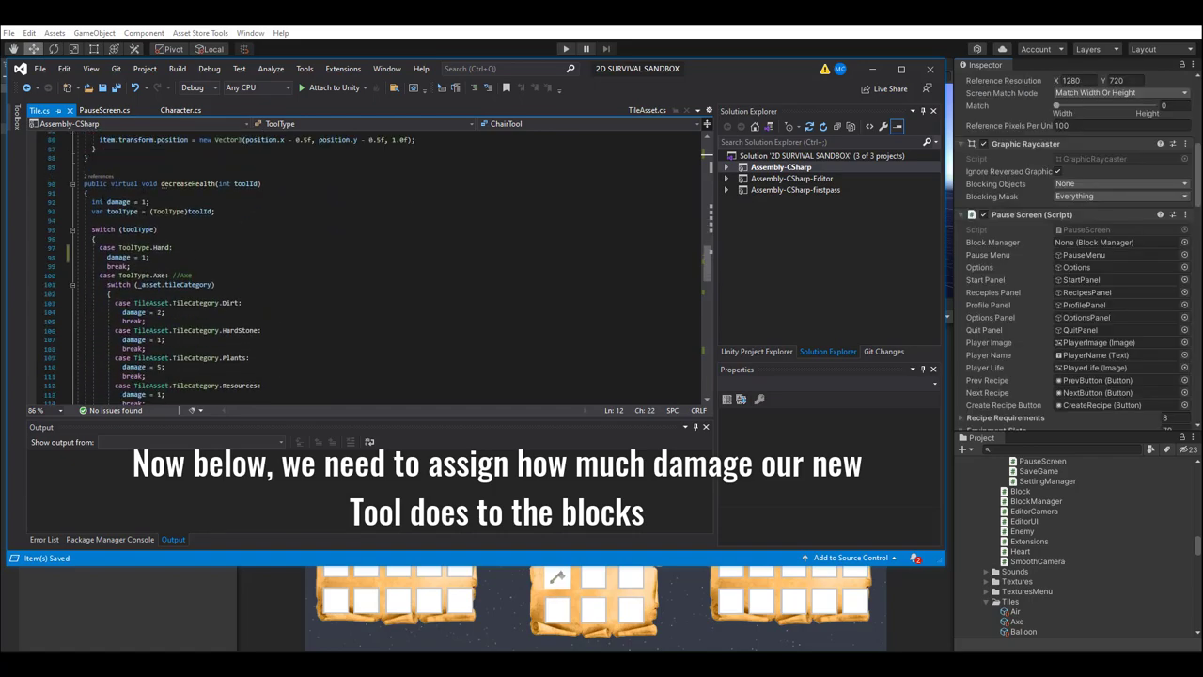
scroll(367, 268, "down", 1)
left_click(204, 212)
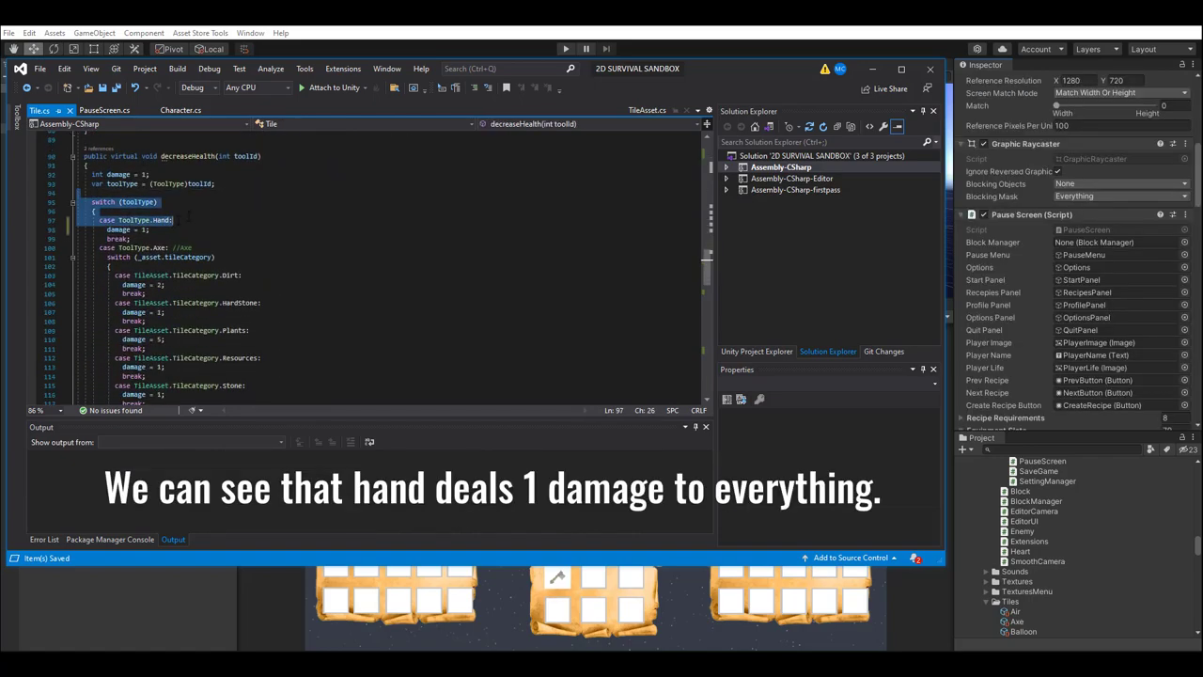
left_click_drag(152, 220, 153, 229)
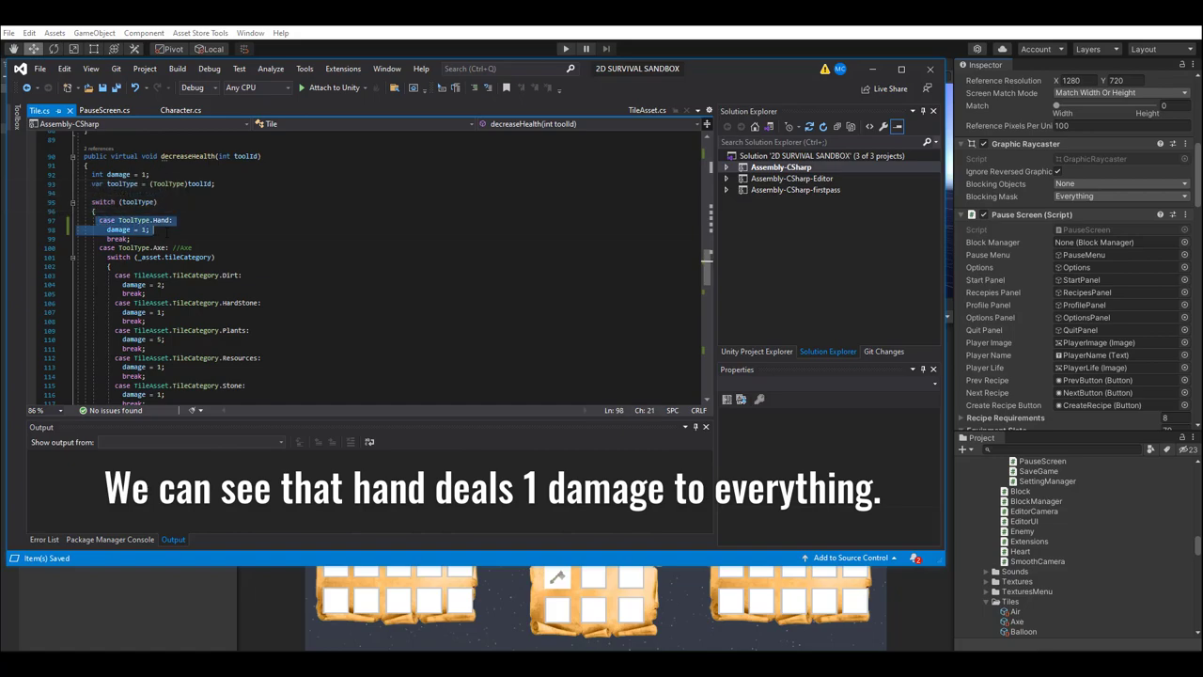
left_click(154, 229)
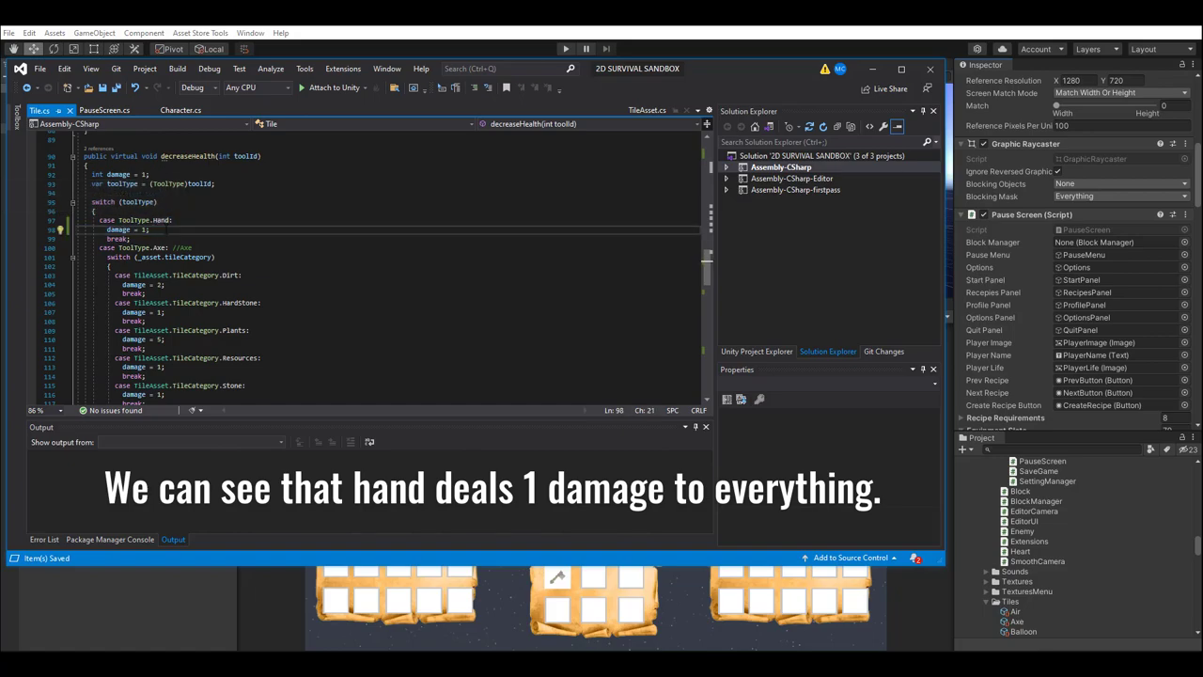
- Review the Axe's damage per tile type: 2 to Dirt, 5 to Plants and Wood
scroll(154, 230, "down", 1)
scroll(154, 230, "down", 1)
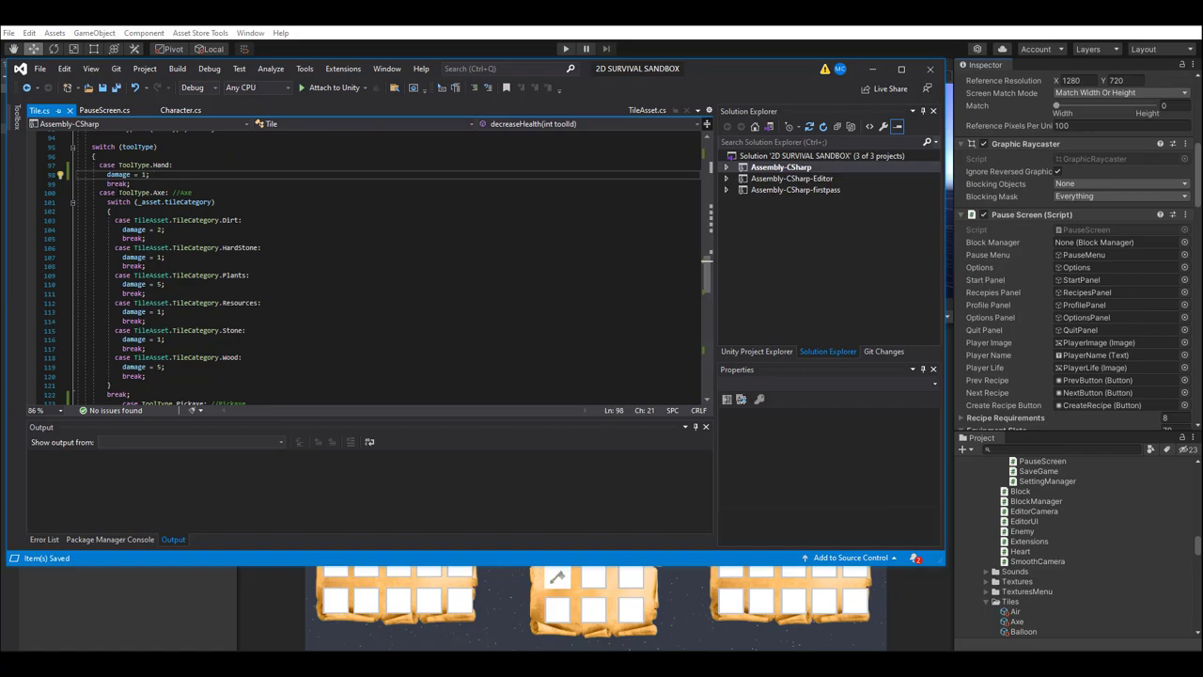
left_click(165, 230)
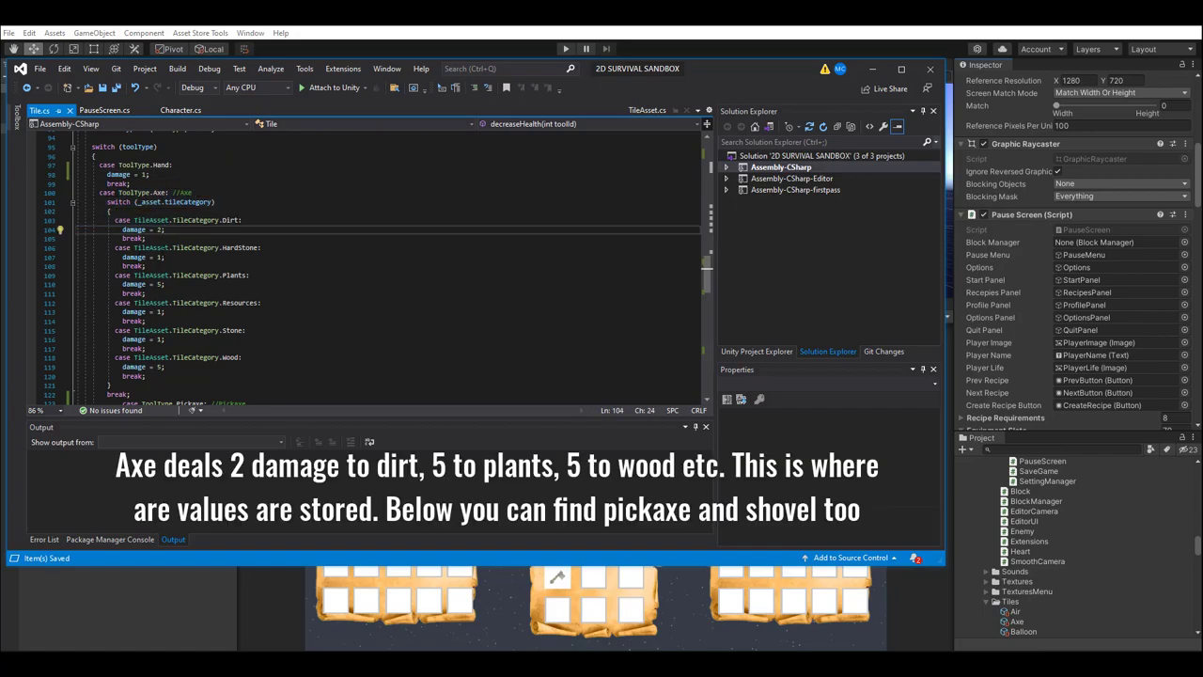
left_click(191, 258)
left_click(164, 284)
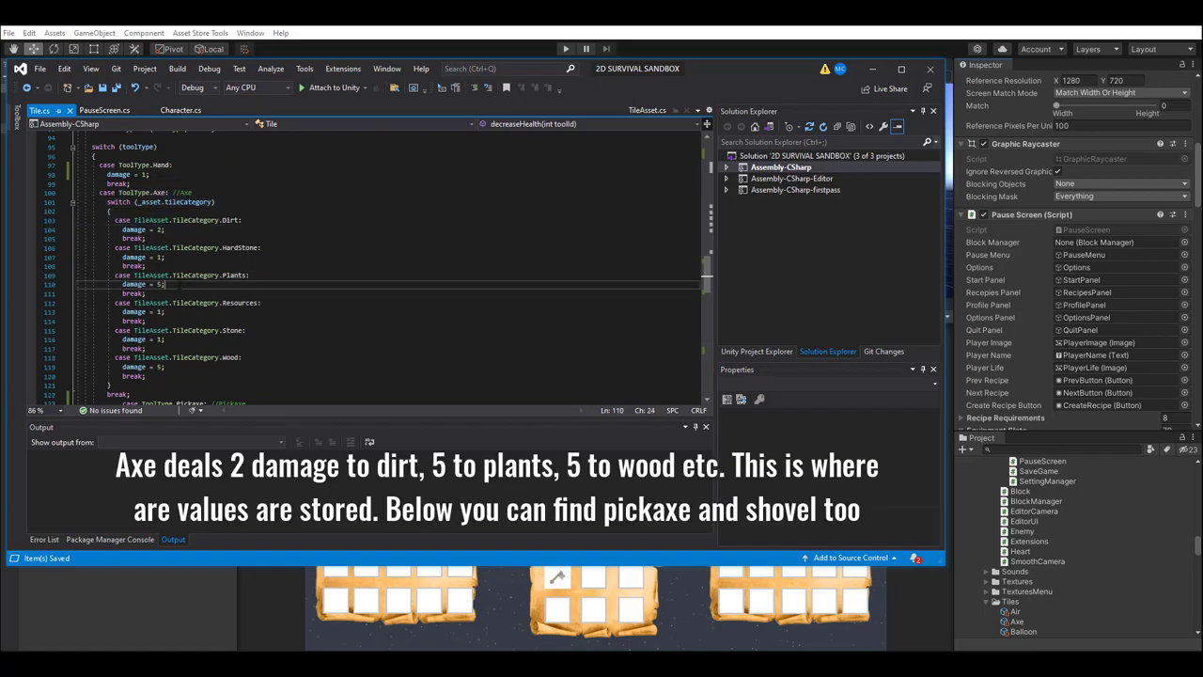
left_click(165, 311)
right_click(198, 220)
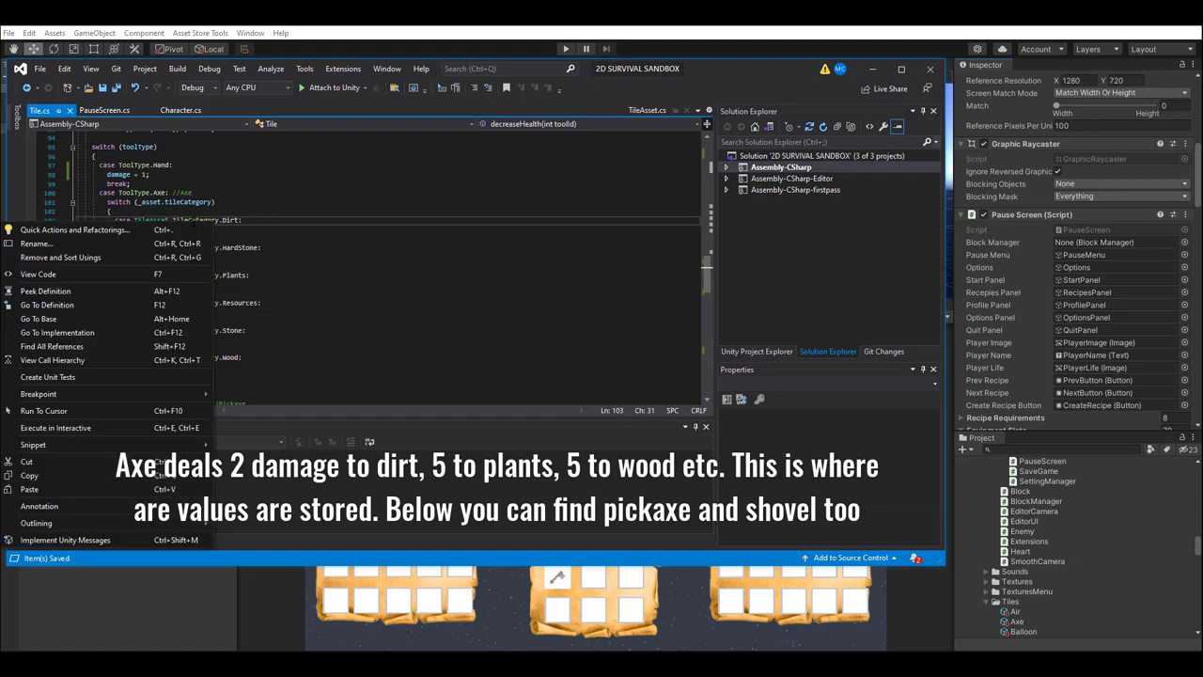
left_click(93, 302)
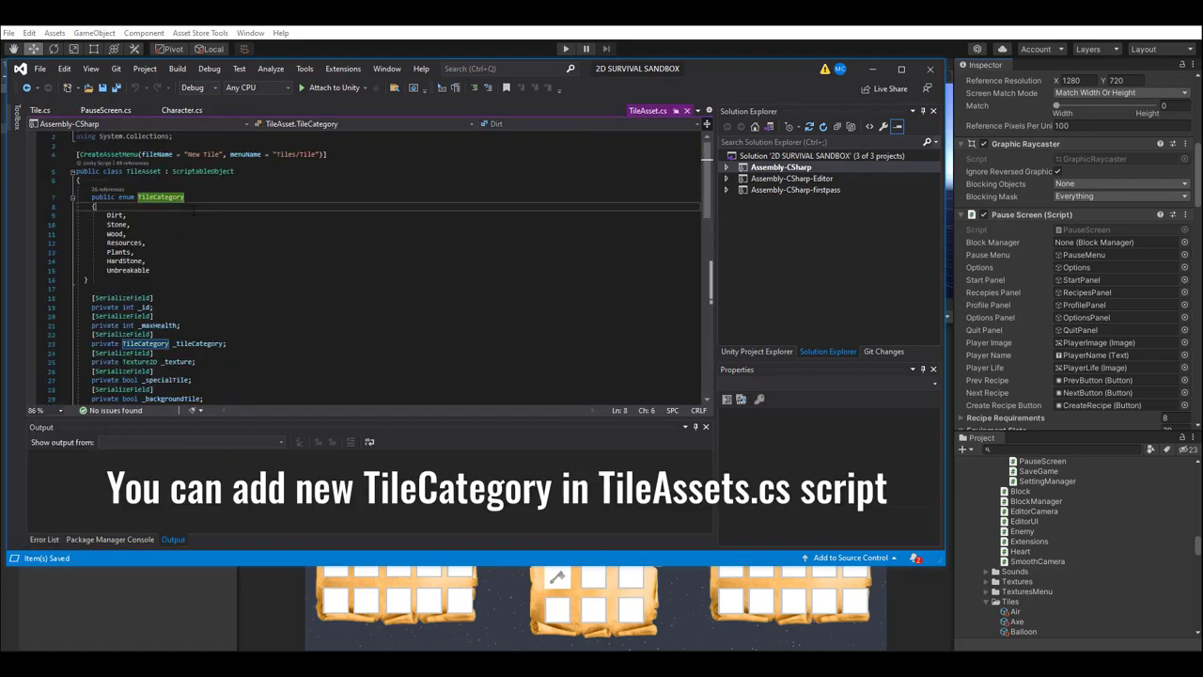
left_click_drag(102, 214, 174, 270)
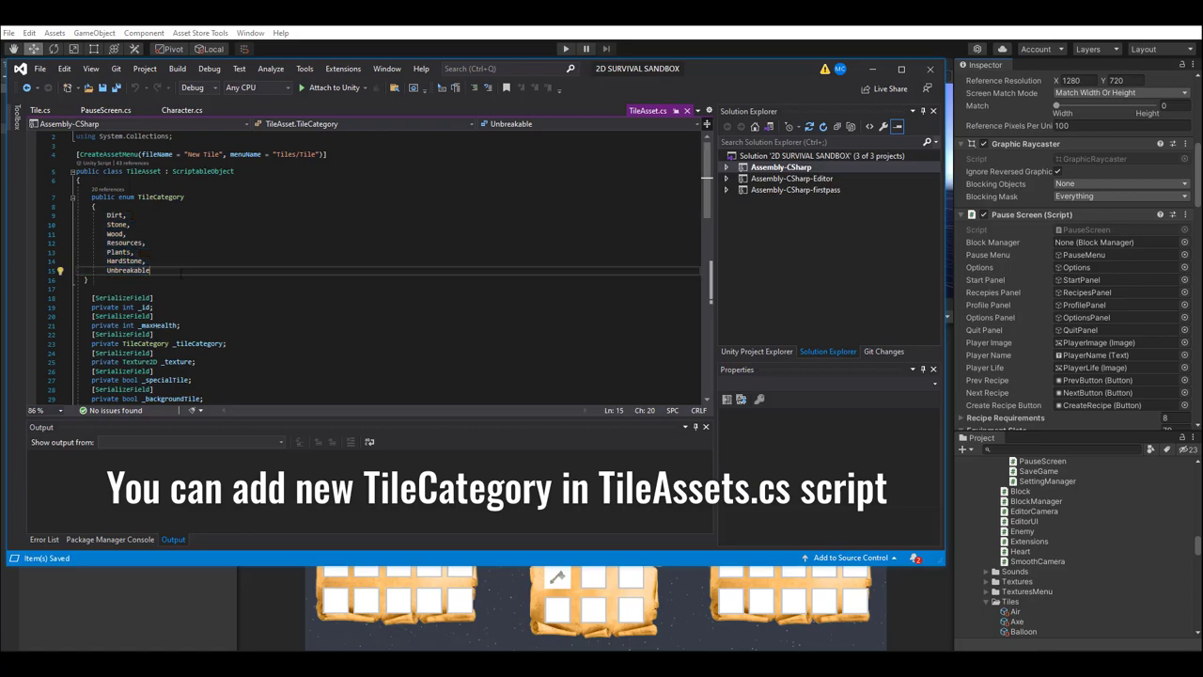
left_click(160, 243)
left_click(1017, 612)
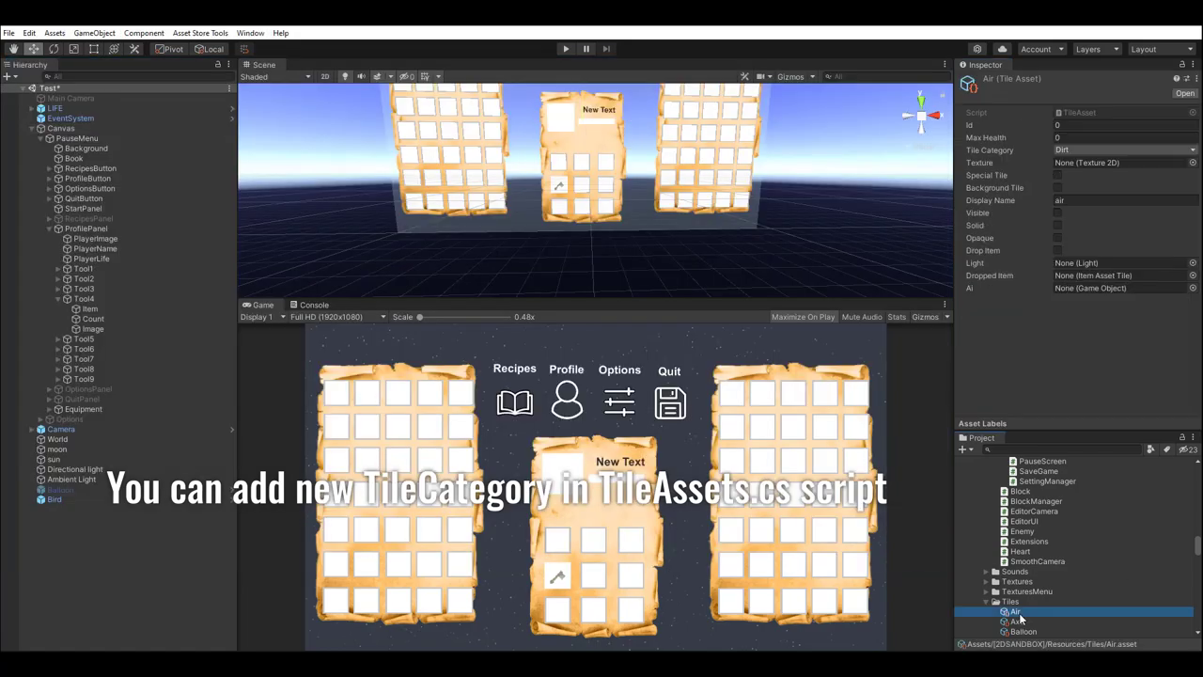
scroll(1040, 583, "down", 3)
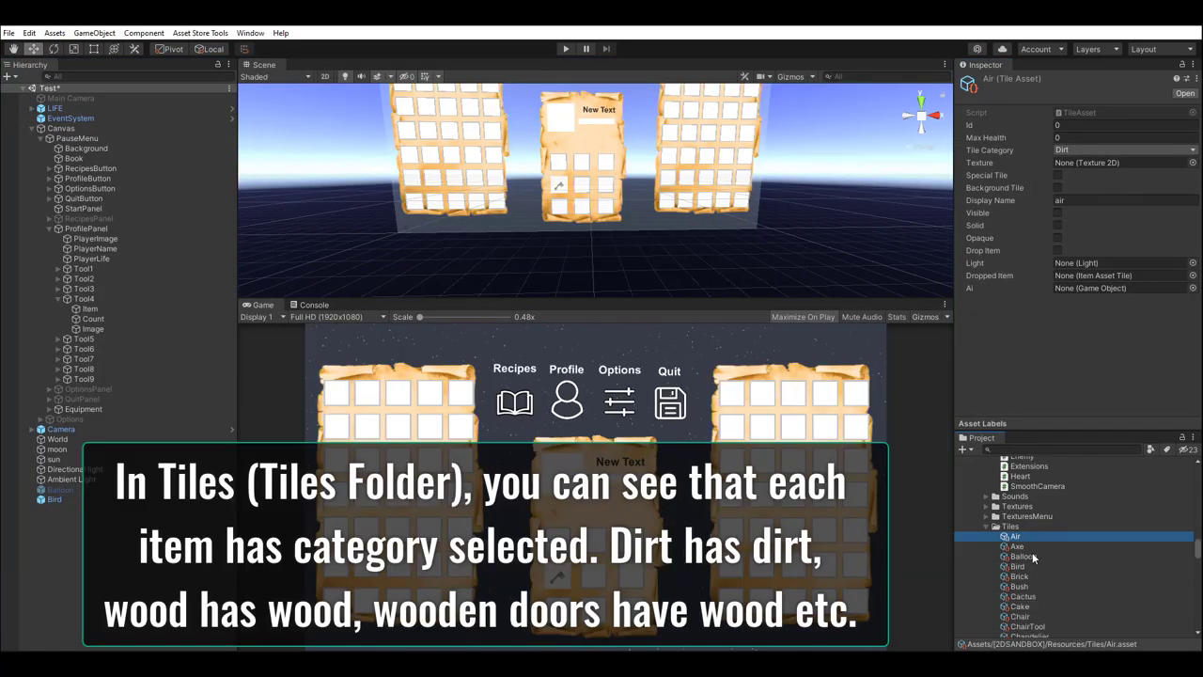
scroll(1026, 567, "down", 3)
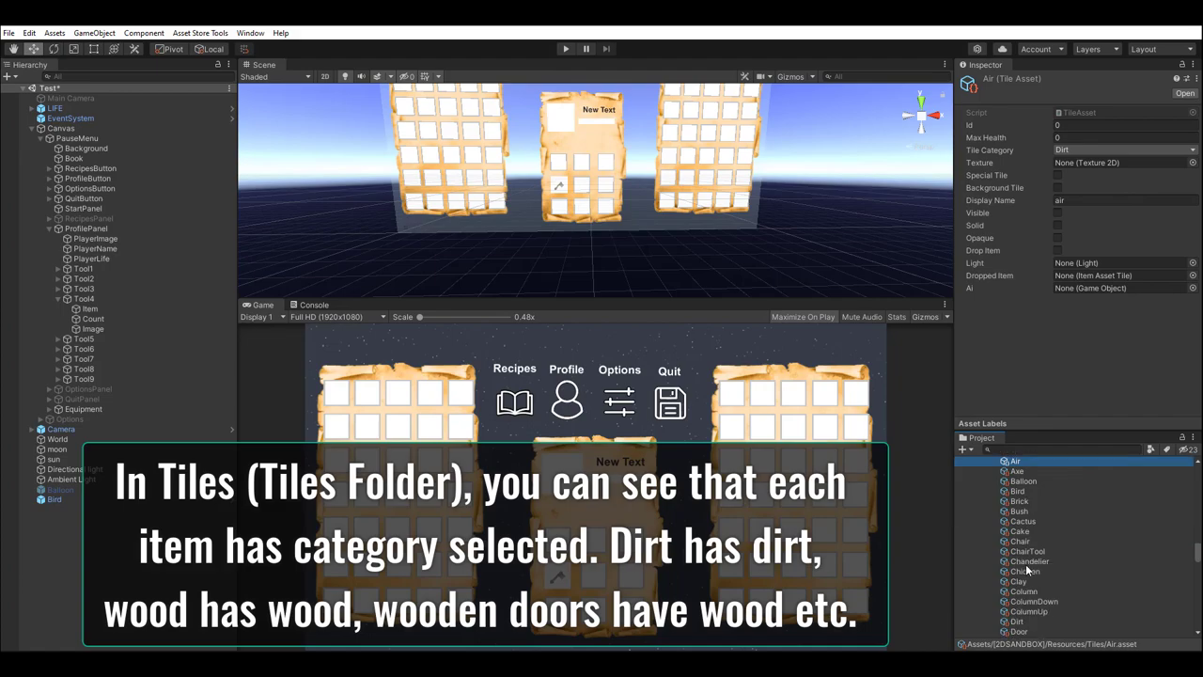
left_click(1018, 621)
left_click(1075, 148)
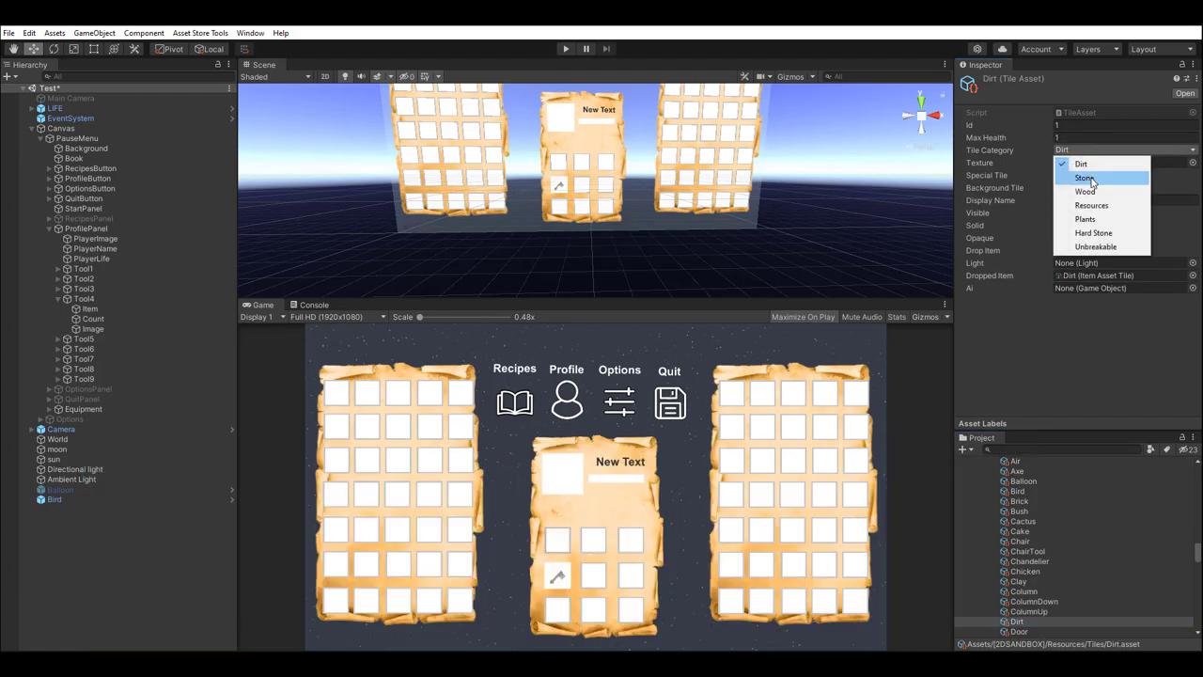
left_click(1081, 164)
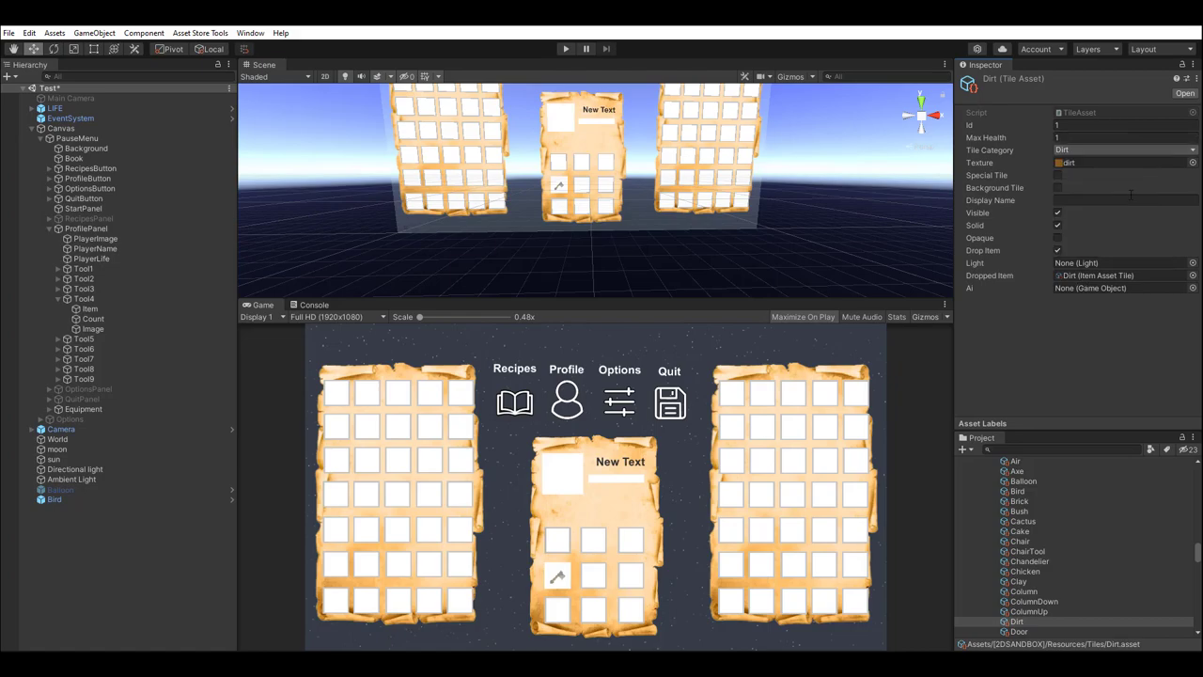
left_click(1101, 136)
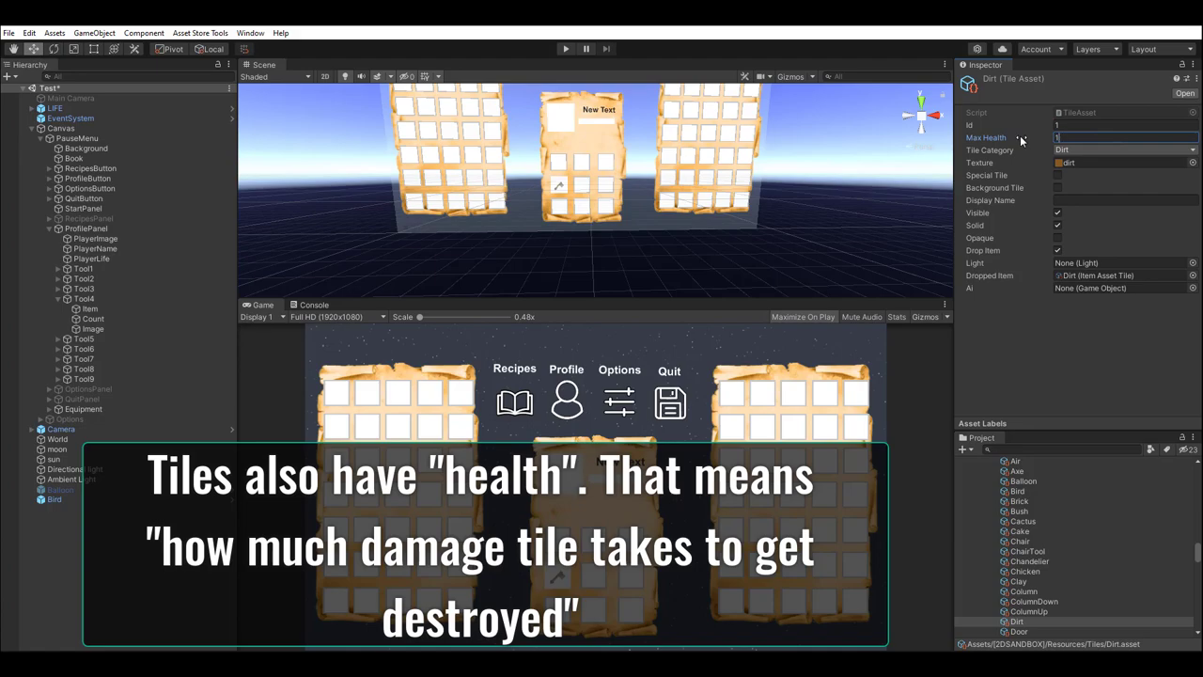
left_click(996, 314)
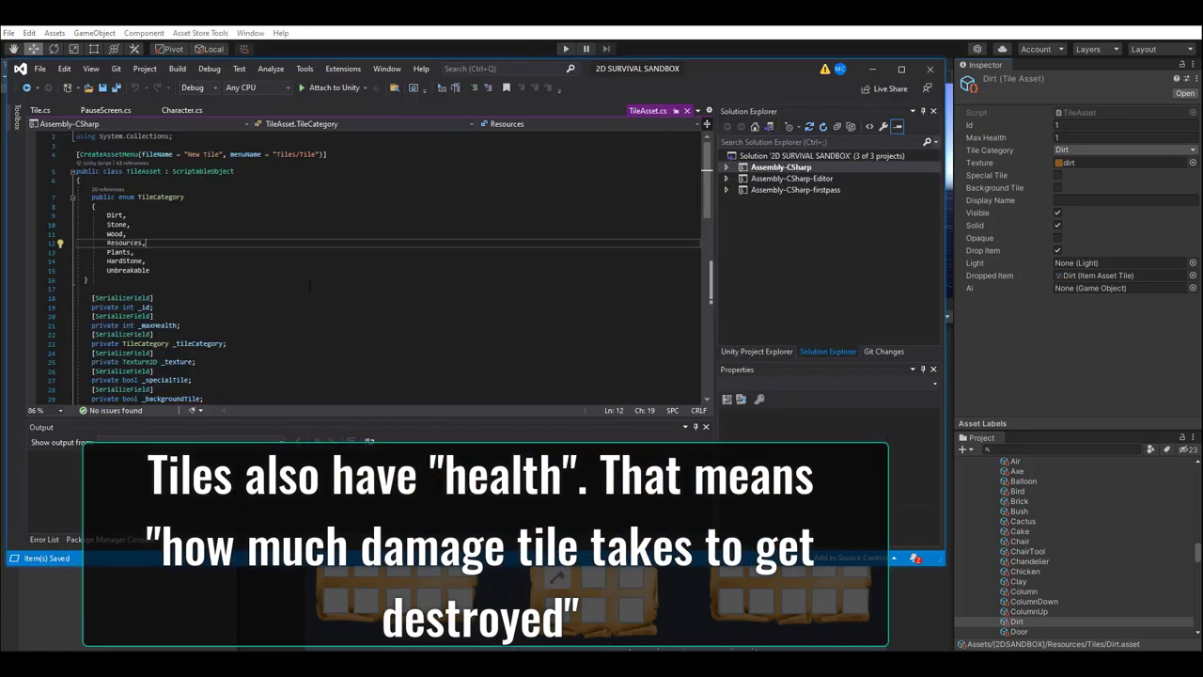
left_click(41, 111)
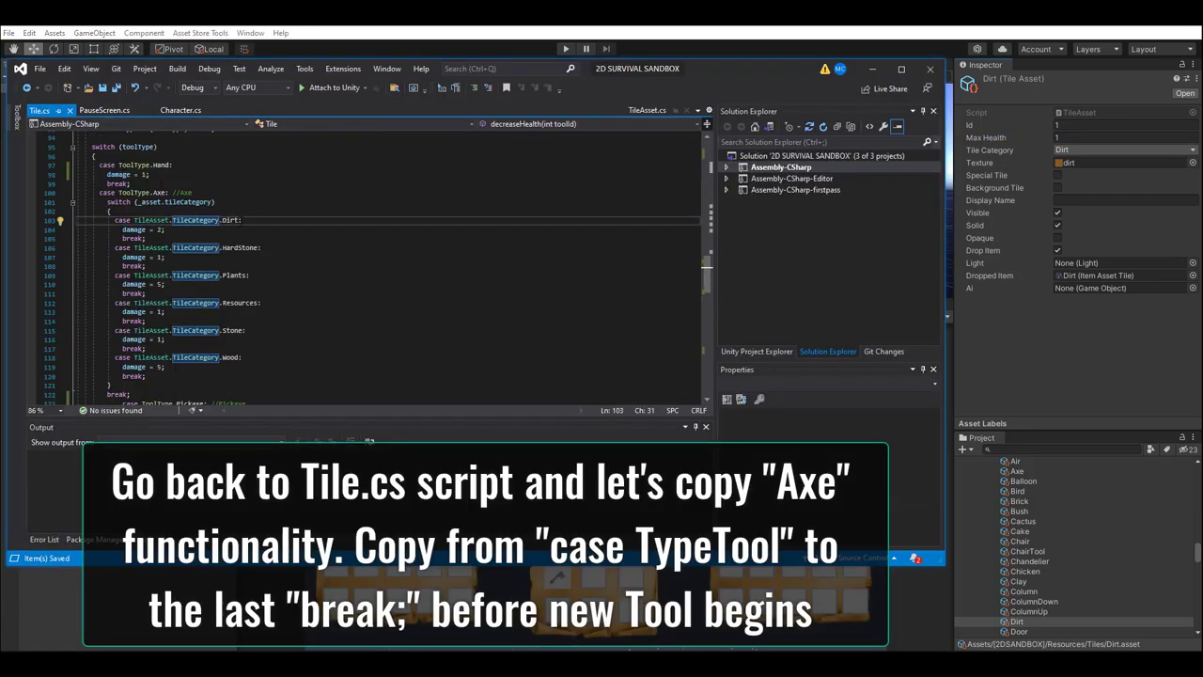
- Duplicate the whole 'case ToolType.Axe' block through its break, directly below it
left_click(241, 220)
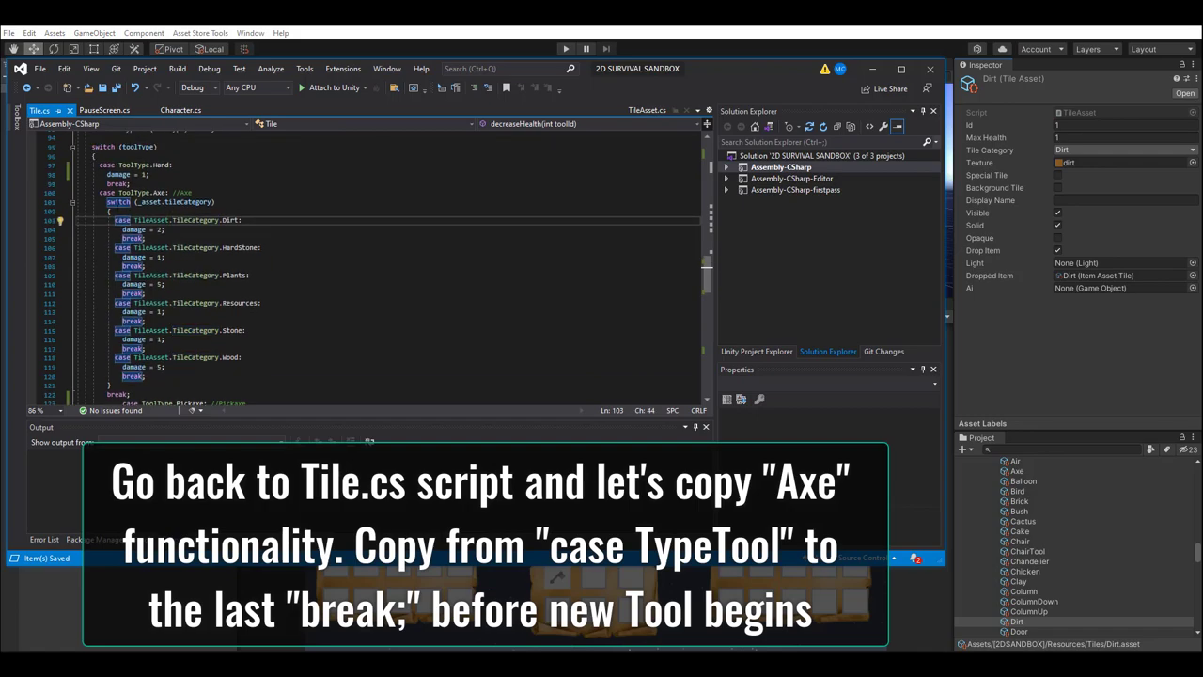
left_click_drag(99, 192, 130, 394)
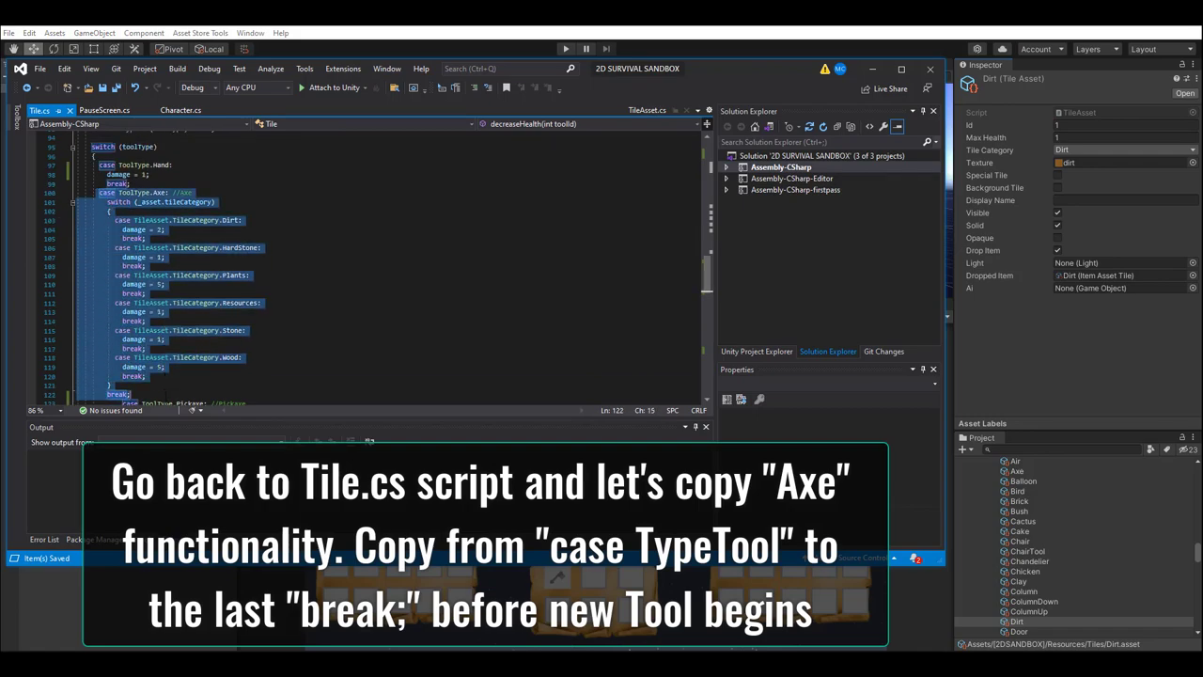
scroll(168, 387, "down", 3)
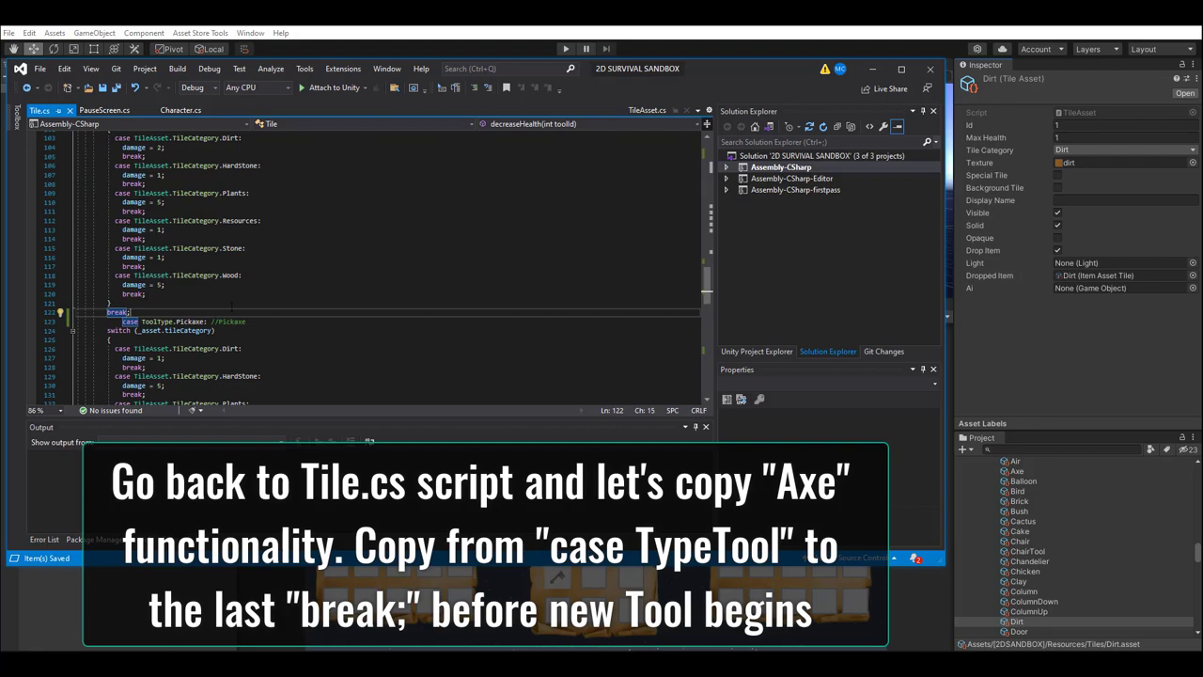
key("Return")
type("case ToolType.Axe: //Axe                 switch (_asset.tileCategory)                 {                     case TileAsset.TileCategory.Dirt:                         damage = 2;                         break;                     case TileAsset.TileCategory.HardStone:                         damage = 1;                         break;                     case TileAsset.TileCategory.Plants:                         damage = 5;                         break;                     case TileAsset.TileCategory.Resources:                         damage = 1;                         break;                     case TileAsset.TileCategory.Stone:                         damage = 1;                         break;                     case TileAsset.TileCategory.Wood:                         damage = 5;                         break;                 }                 break;")
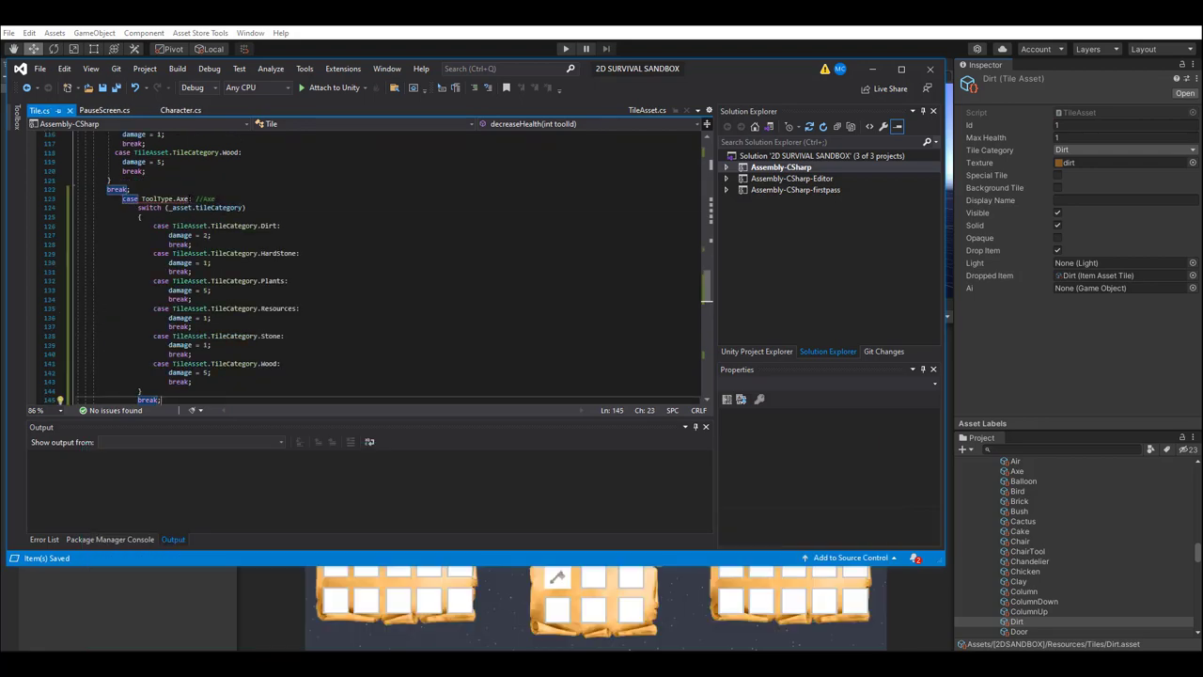
- Rename the duplicated case to ToolType.ChairTool and save Tile.cs
double_click(183, 198)
type("ChairTool")
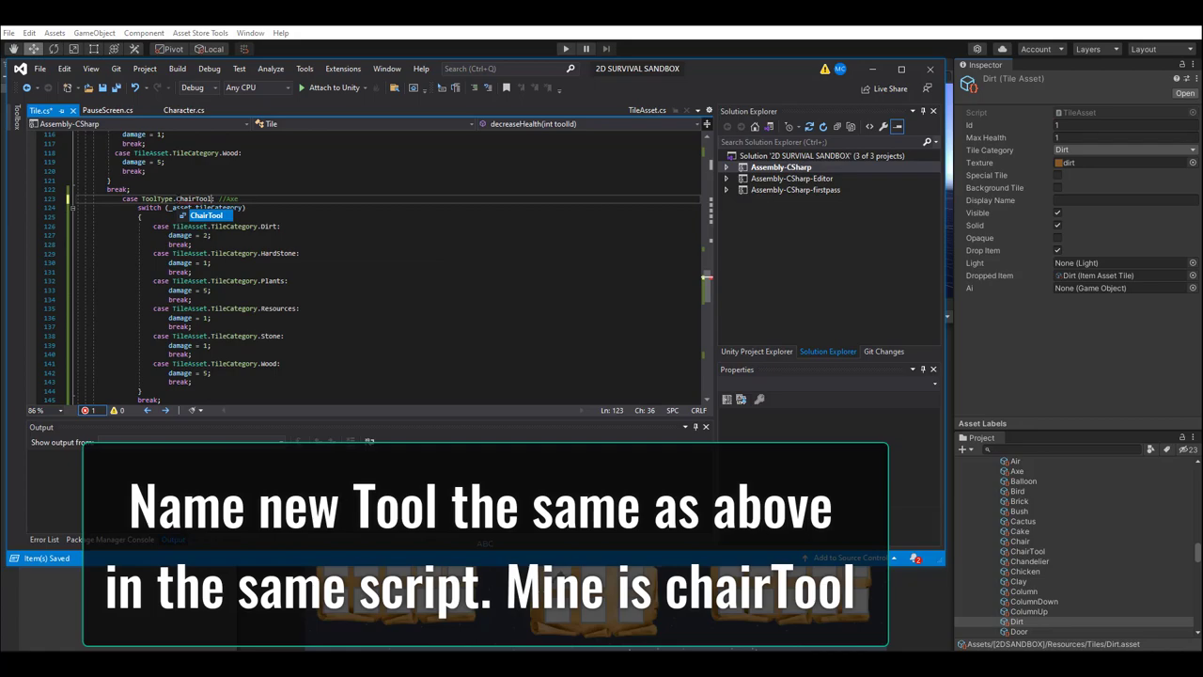
key("Tab")
key("ctrl+s")
scroll(277, 238, "down", 6)
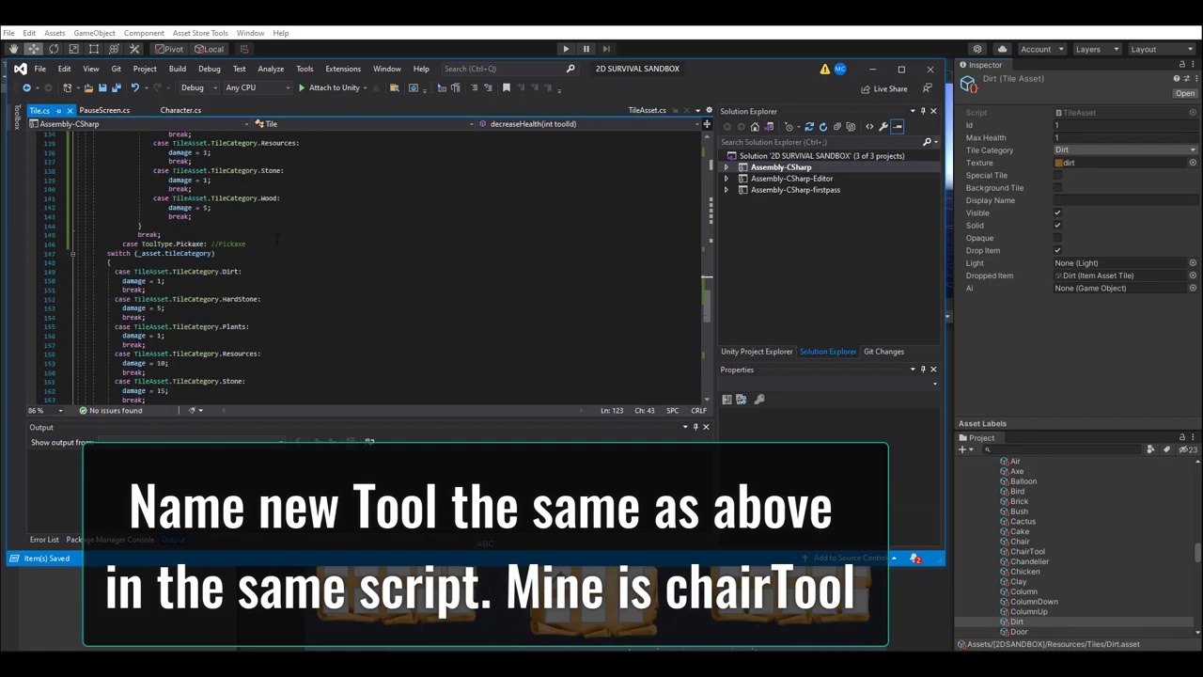
scroll(275, 239, "down", 6)
scroll(274, 236, "up", 13)
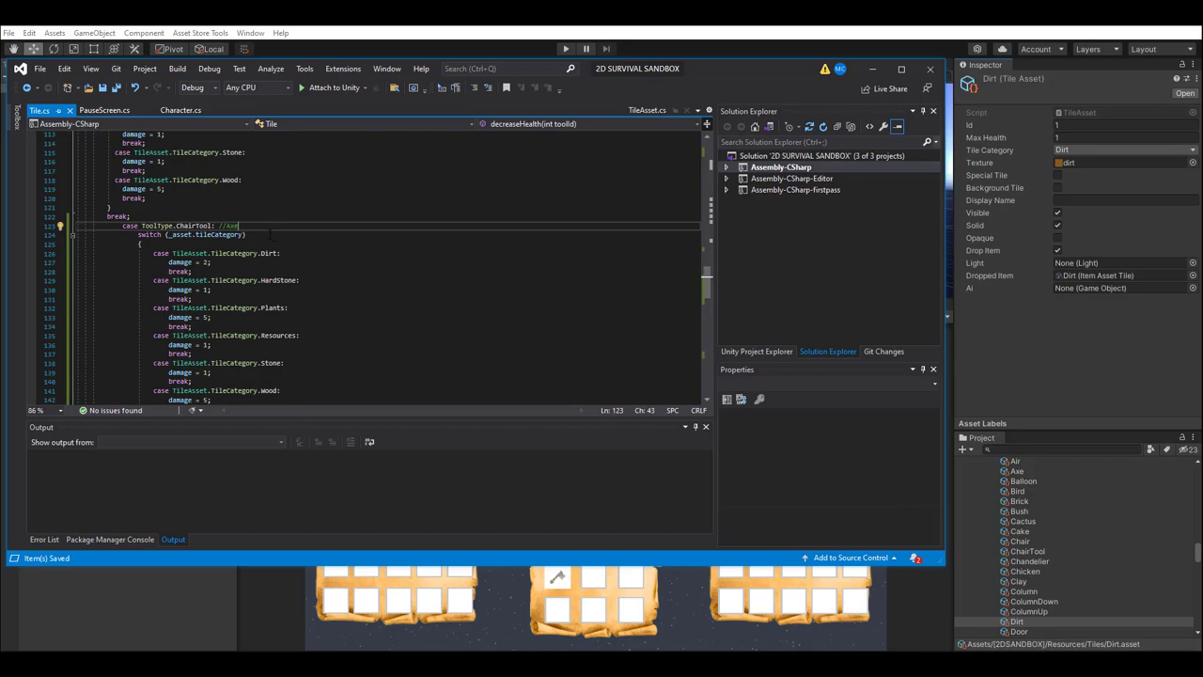
scroll(270, 235, "down", 1)
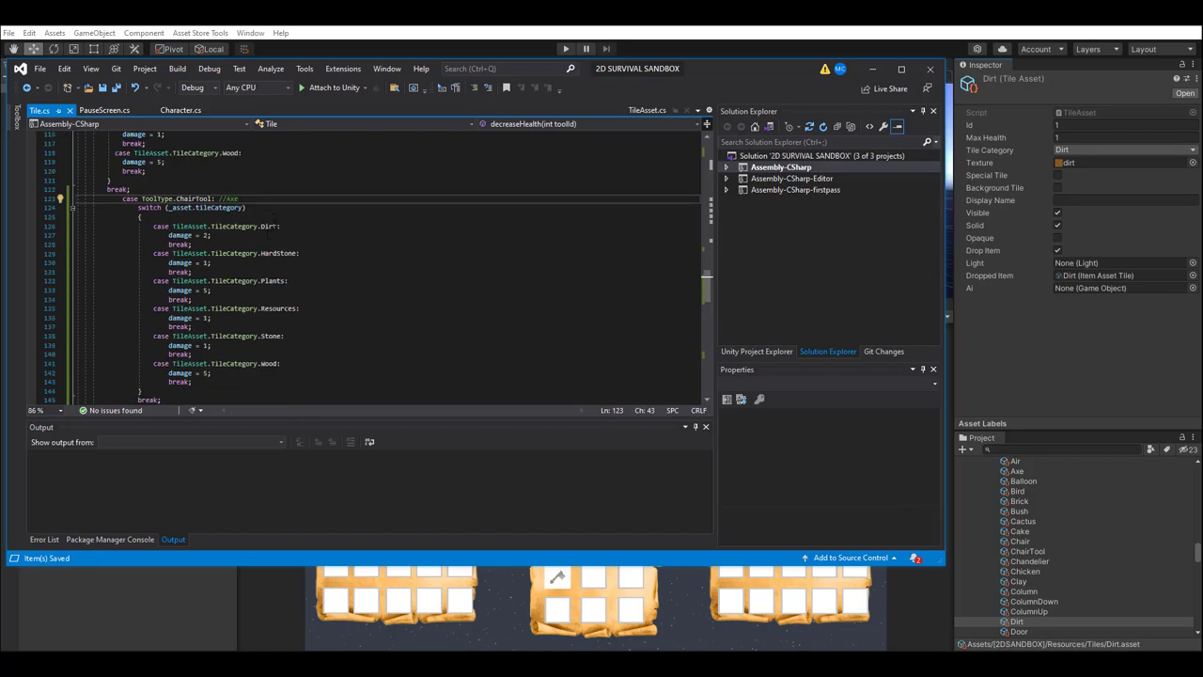
- Set the ChairTool's Dirt and Stone damage values to 0
double_click(203, 235)
type("0")
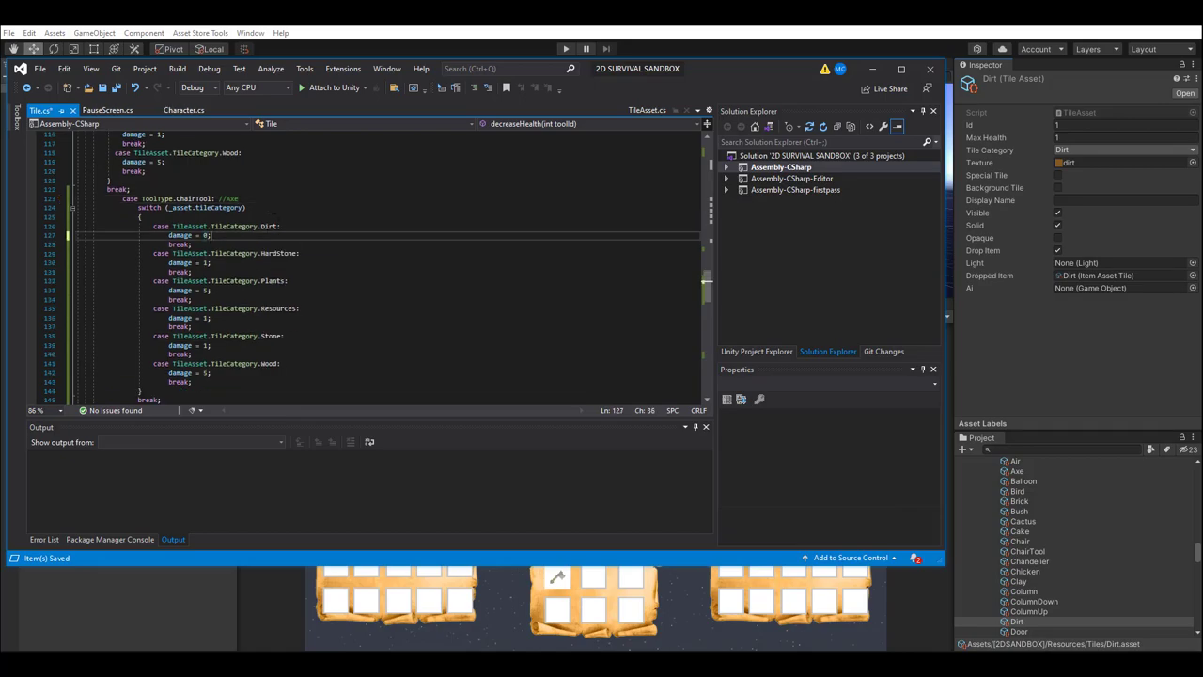
double_click(205, 262)
type("0")
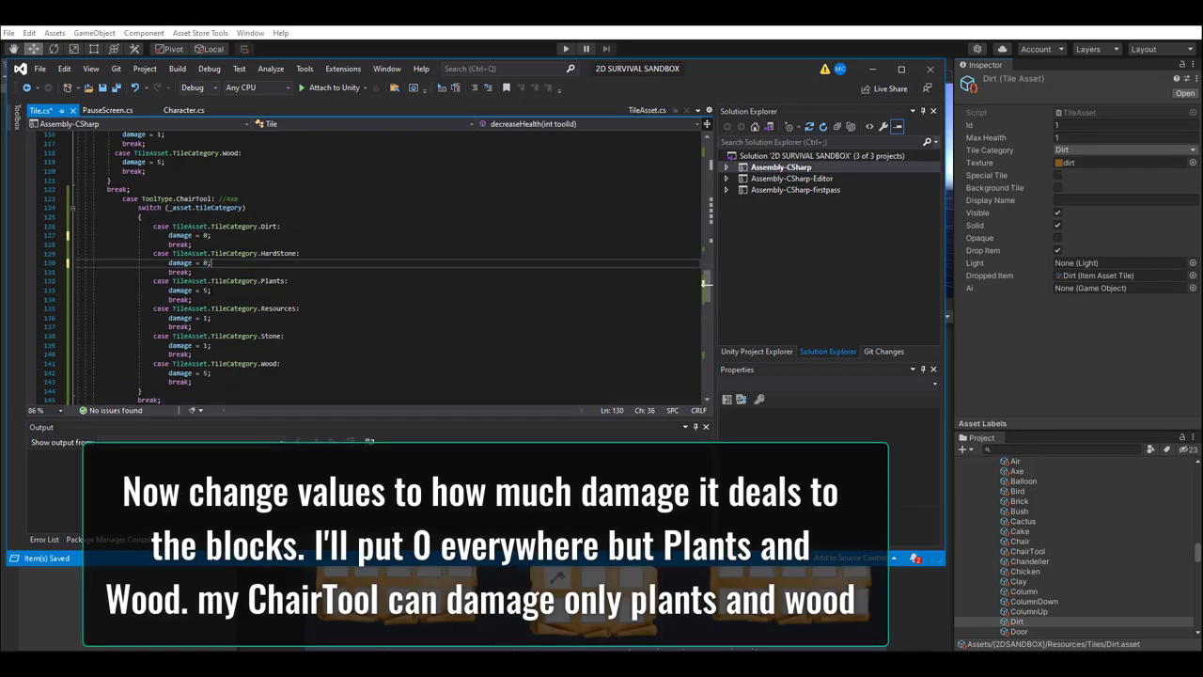
double_click(205, 318)
type("0")
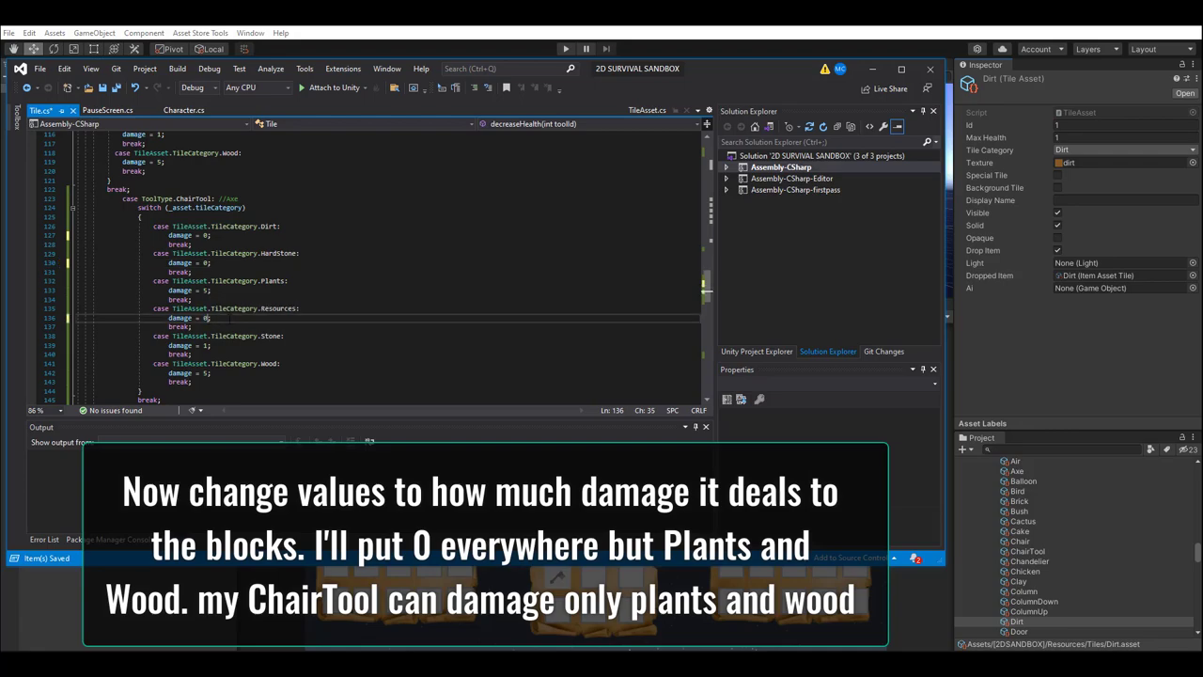
double_click(204, 345)
type("0")
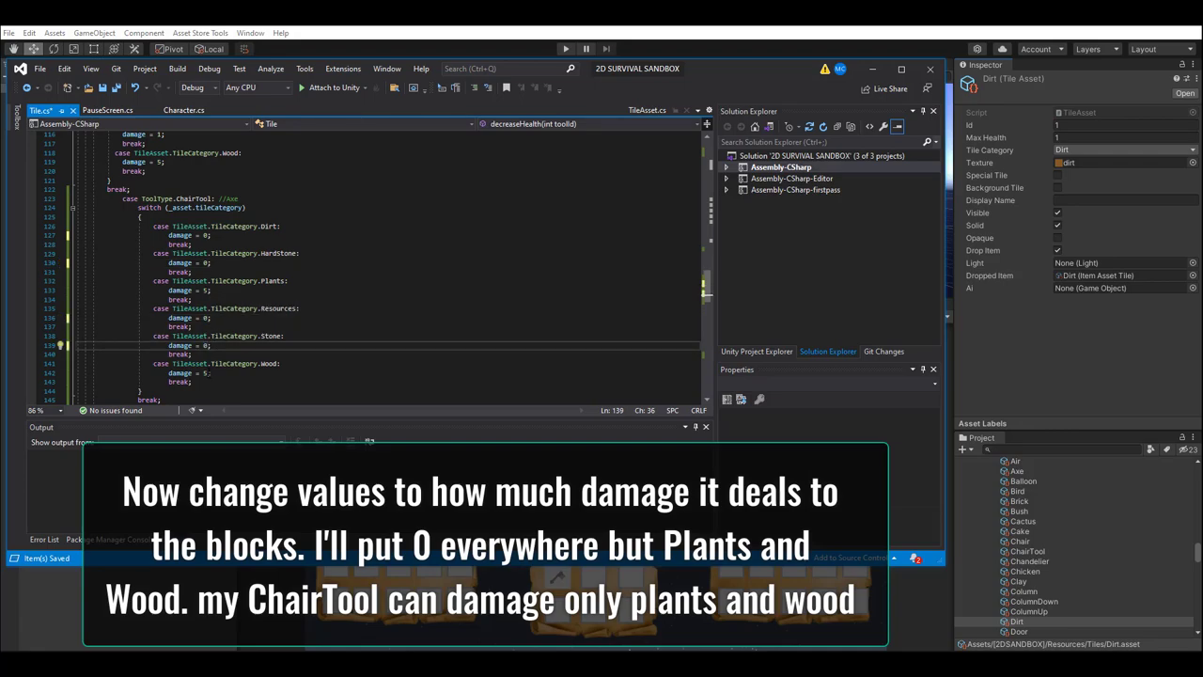
left_click(207, 373)
- Review the ChairTool case block, confirming only Plants and Wood keep damage 5
left_click_drag(142, 391, 110, 199)
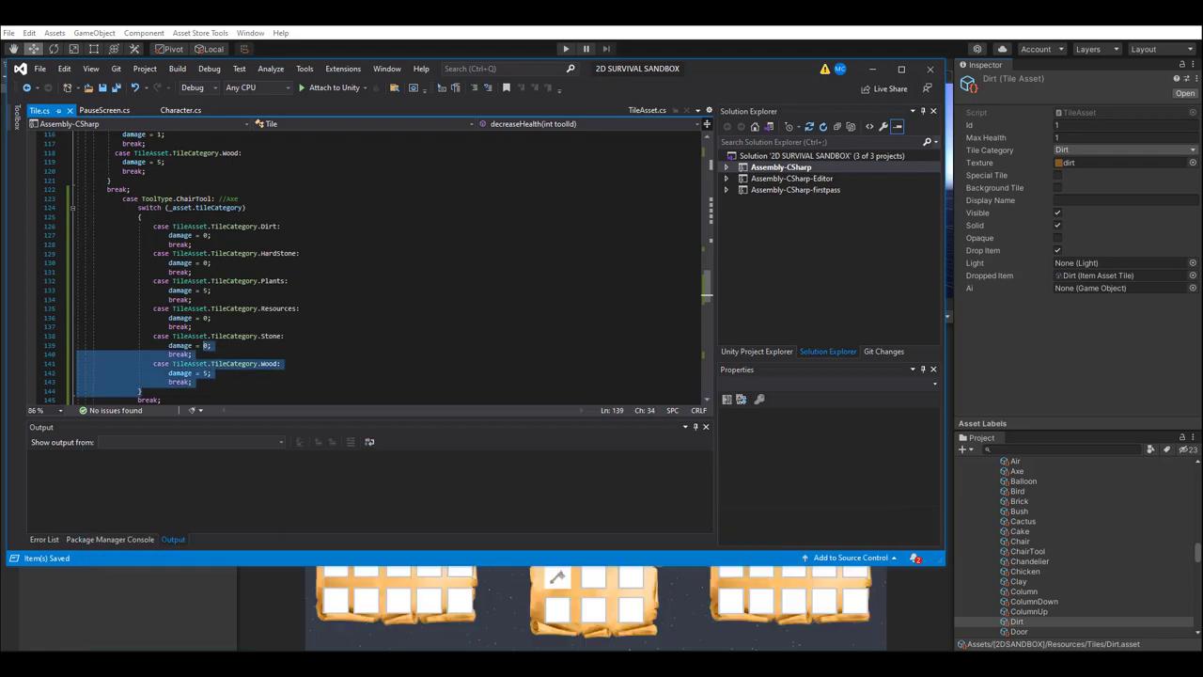
left_click(313, 198)
left_click(273, 227)
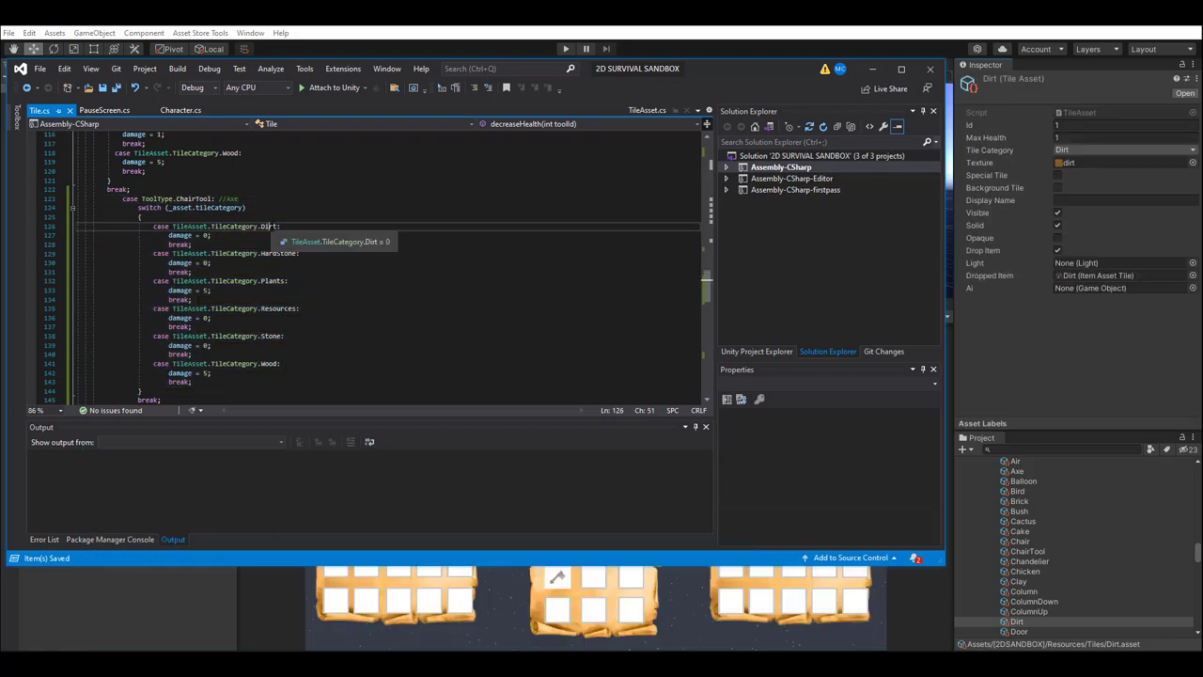
left_click(276, 280)
left_click(188, 354)
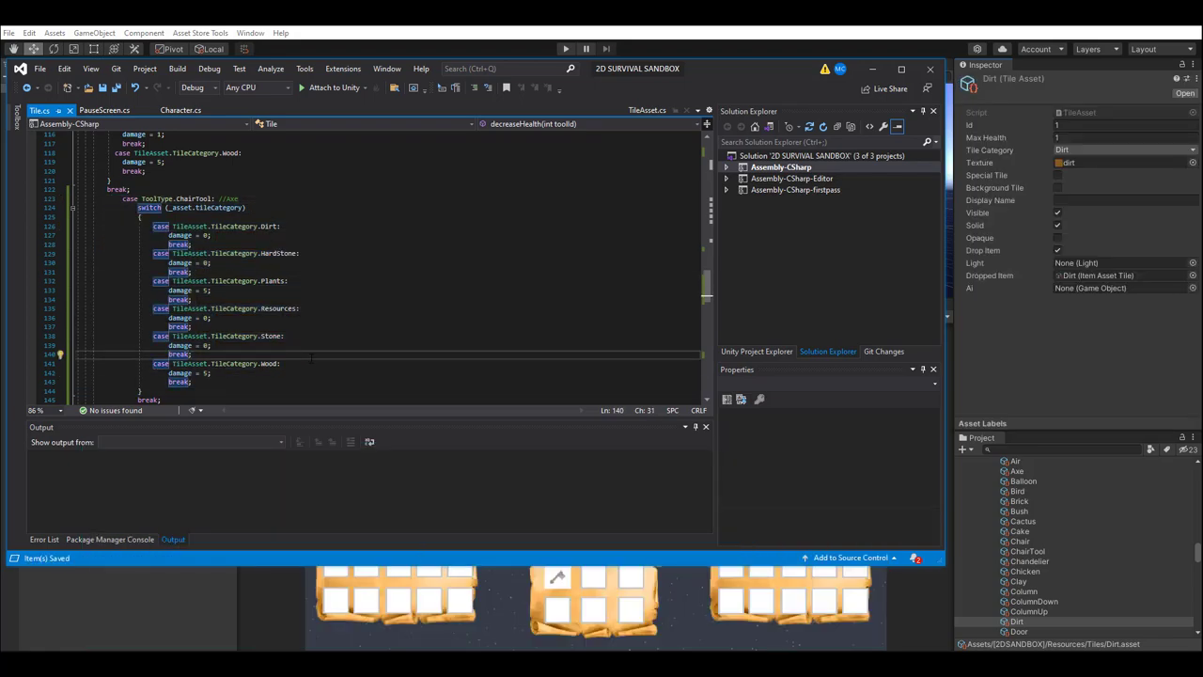
left_click(875, 70)
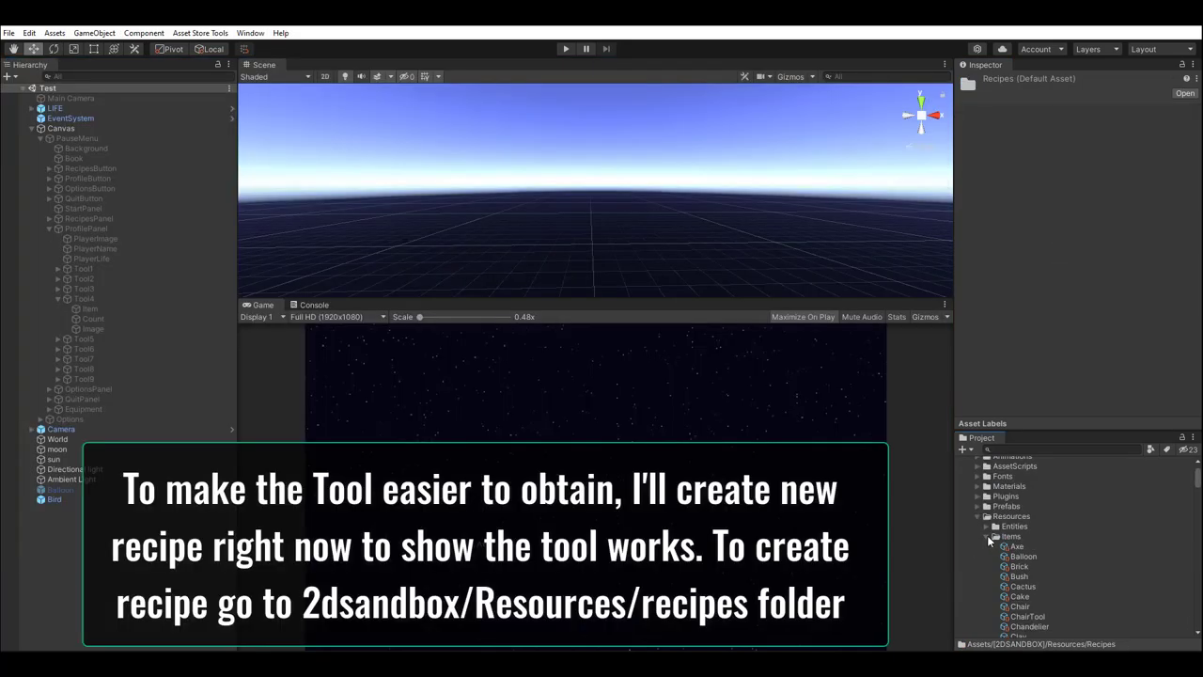
- Navigate the Project panel to the Resources > Recipes folder
left_click(986, 557)
left_click(986, 556)
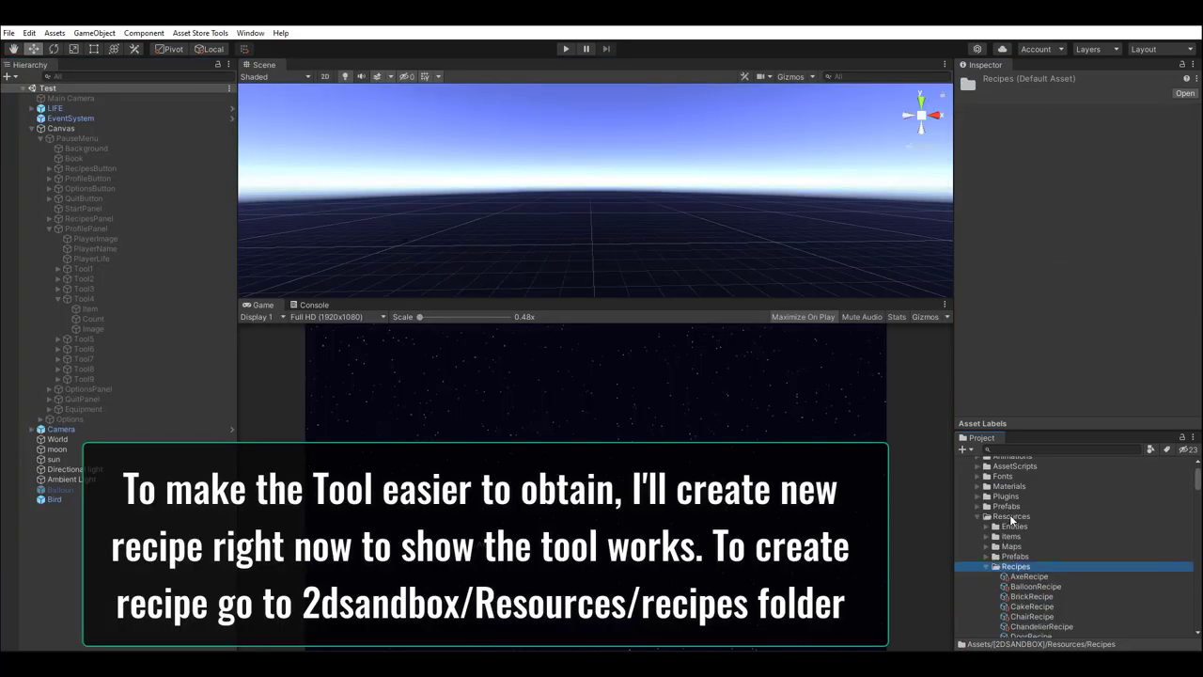
left_click(1014, 519)
scroll(1015, 522, "down", 2)
scroll(1018, 532, "up", 3)
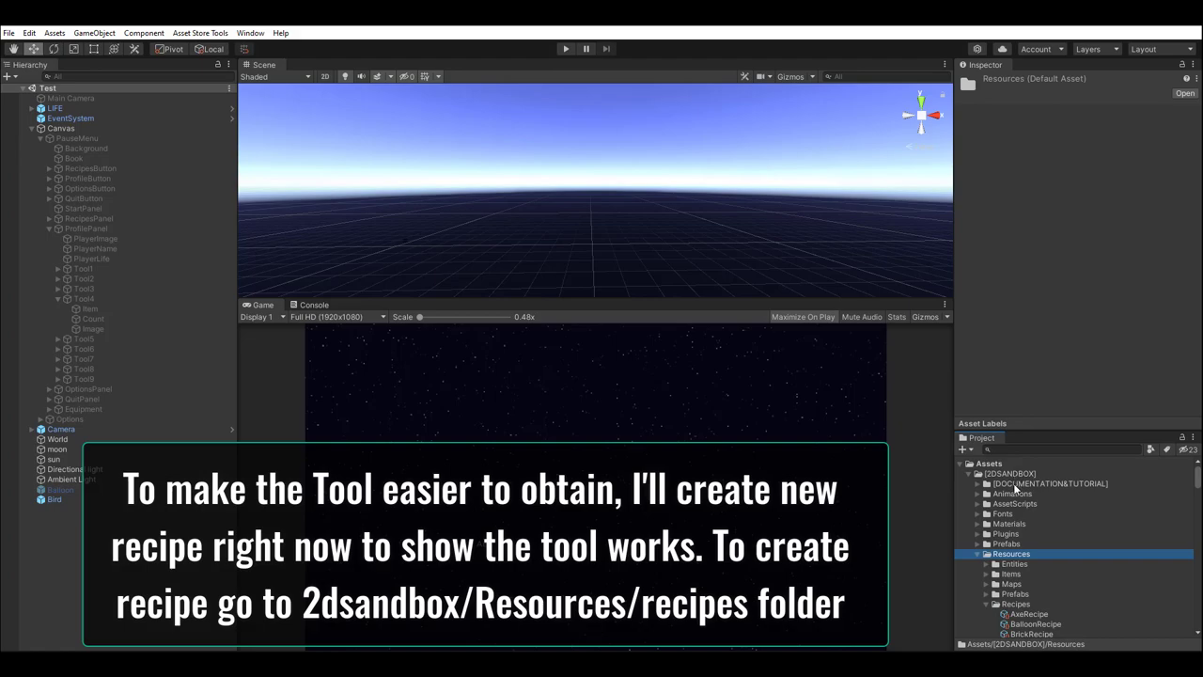
left_click(1017, 603)
scroll(1038, 545, "down", 3)
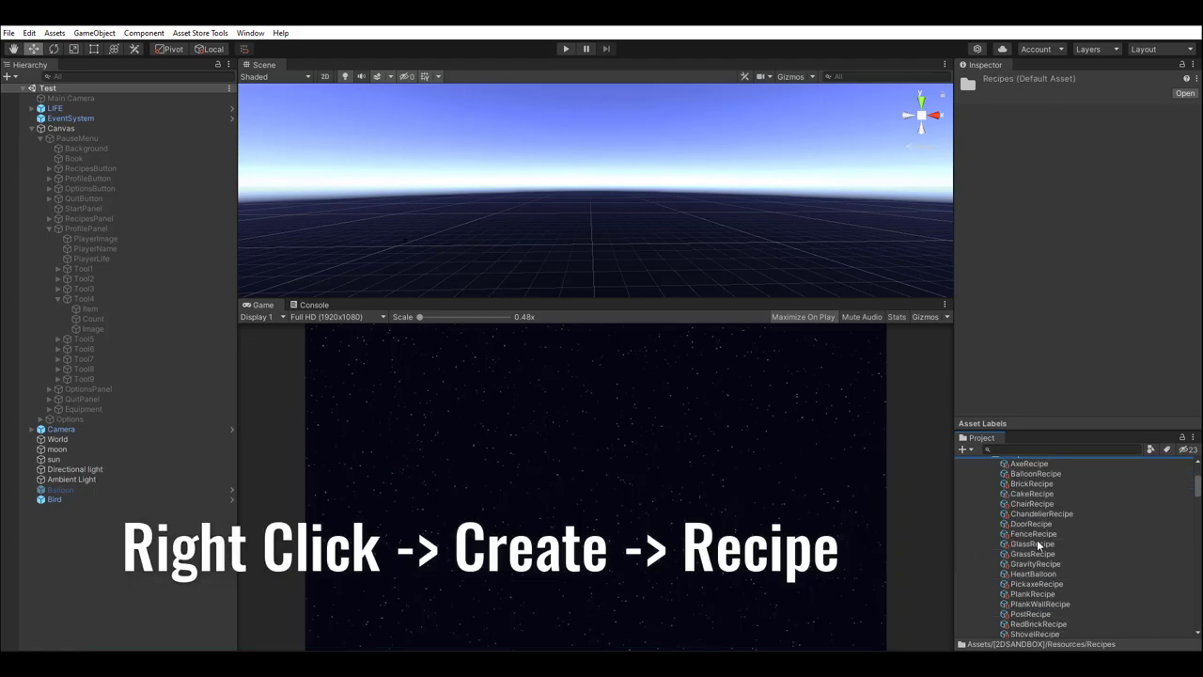
scroll(1024, 505, "up", 2)
- Create a new Recipe asset in Recipes named ChairTool
right_click(1018, 495)
mouse_move(1081, 143)
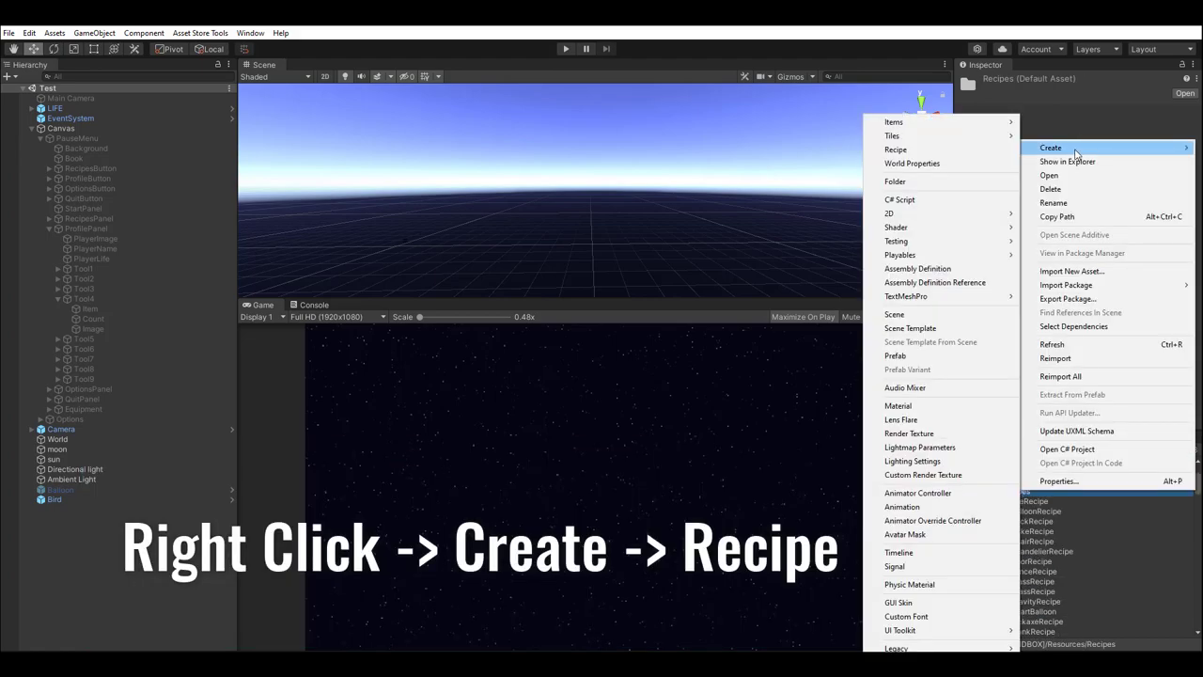
left_click(978, 151)
type("Cha")
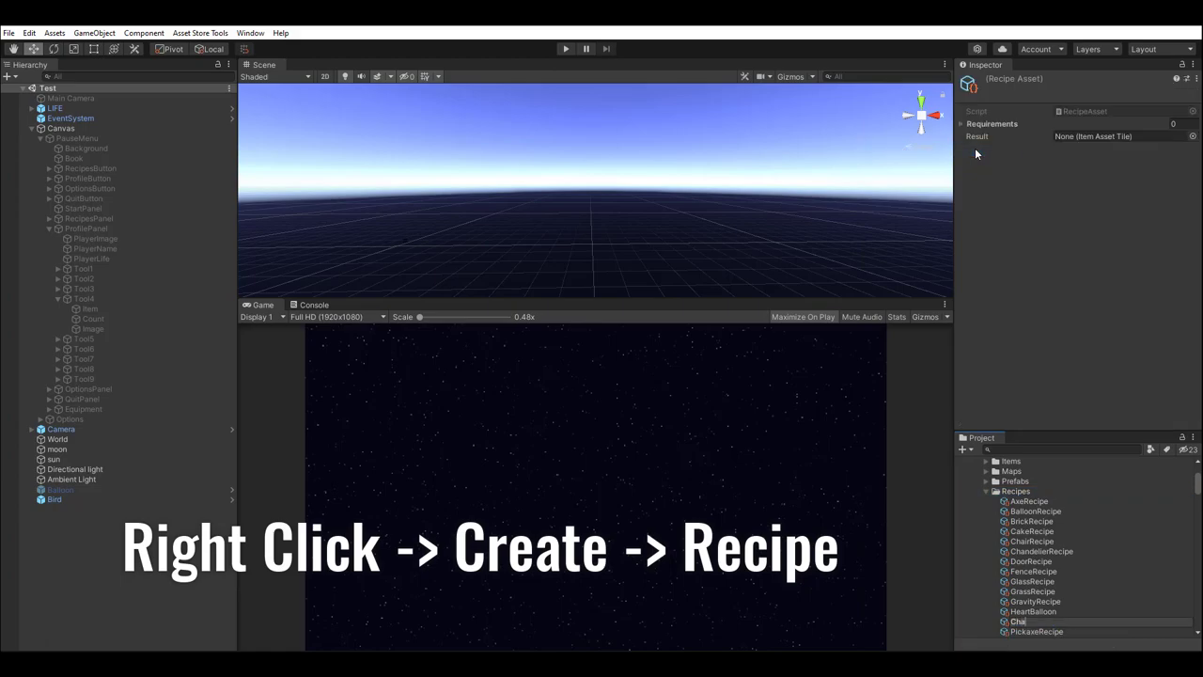
type("irTool")
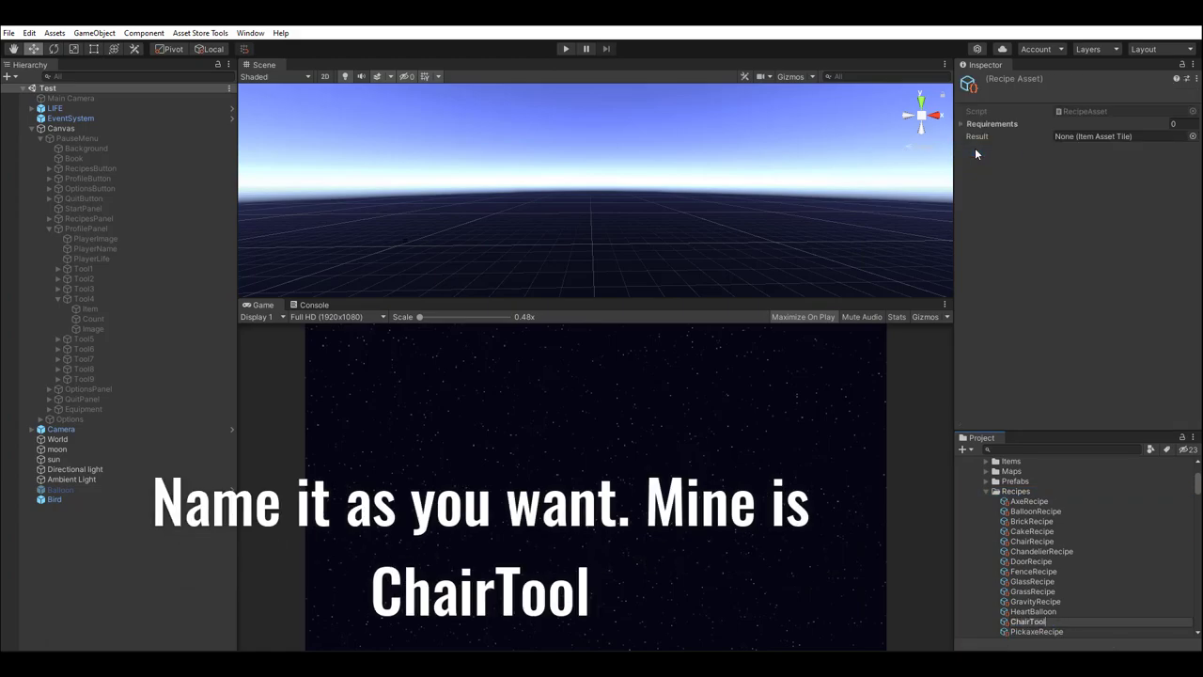
key("Return")
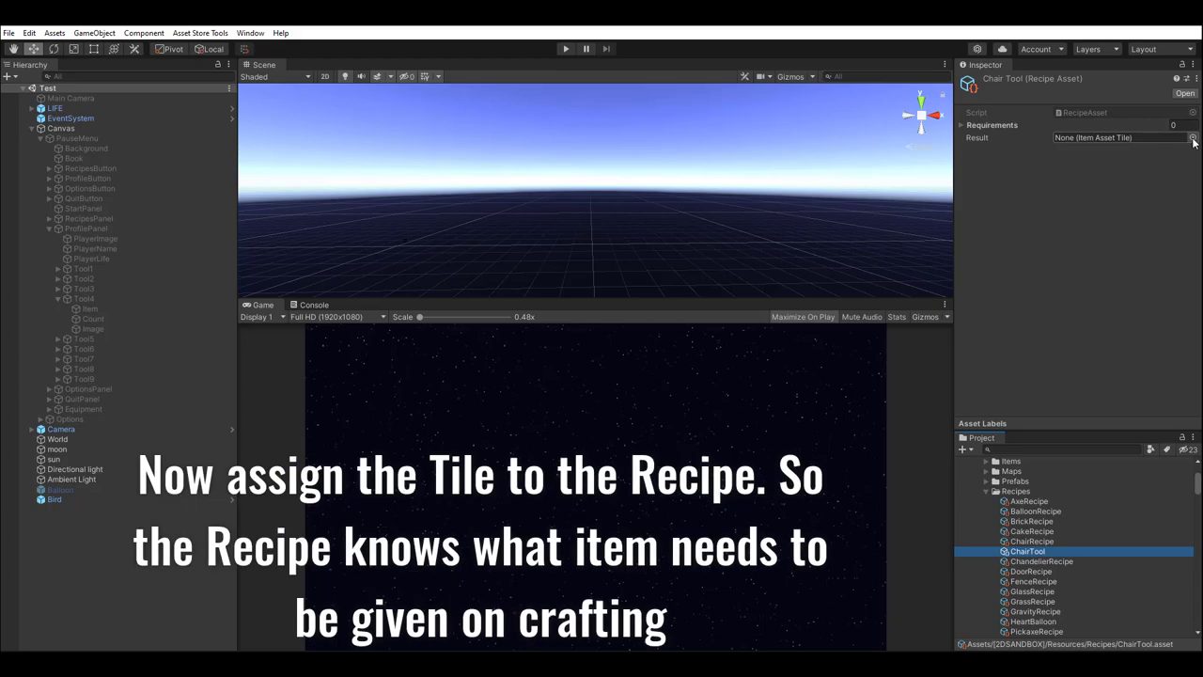
- Set the ChairTool recipe's Result to the ChairTool item
left_click(1193, 137)
type("chair")
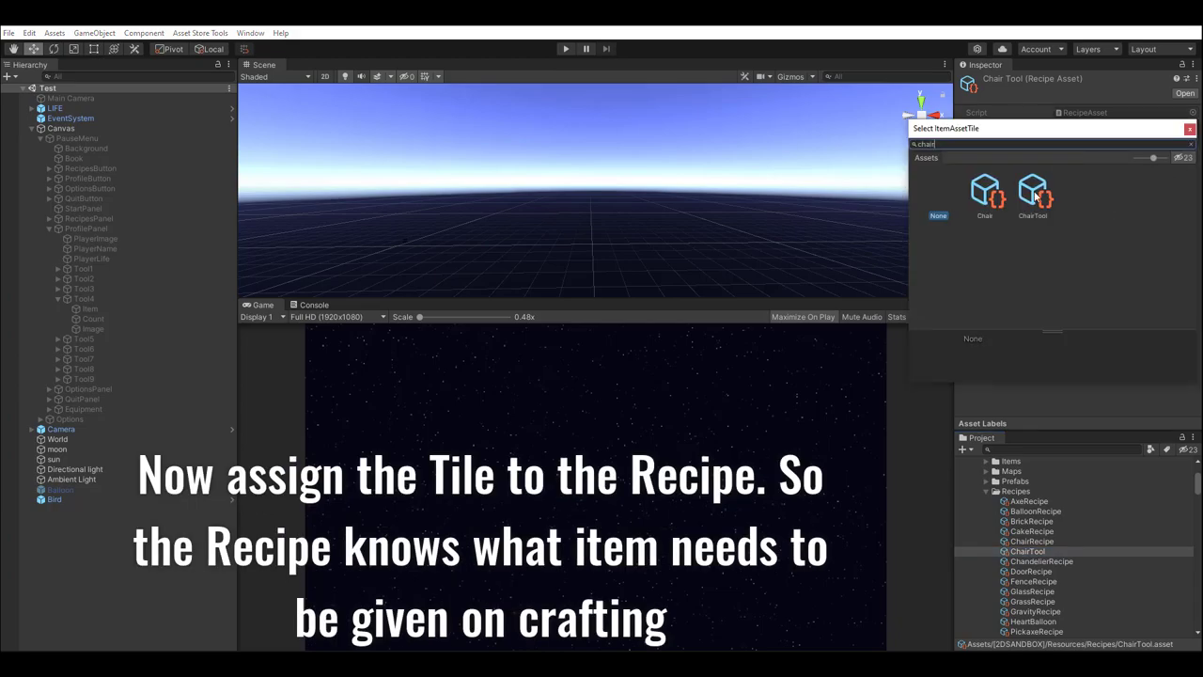
left_click(1034, 193)
left_click(1190, 130)
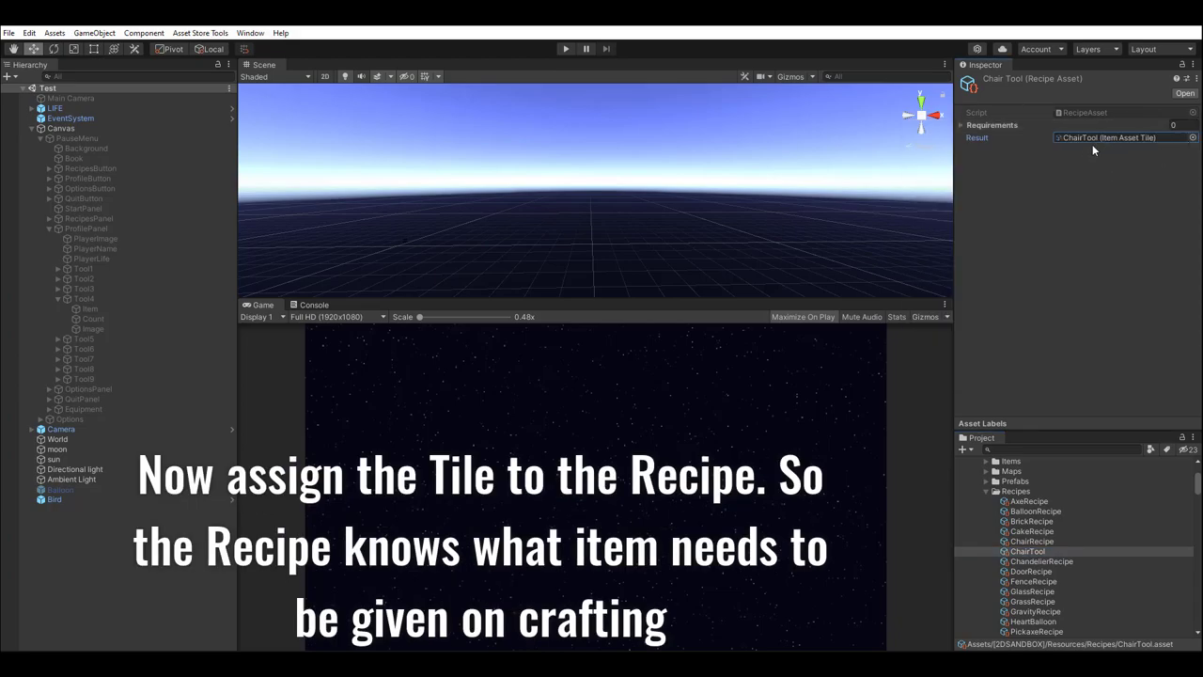
- Add one requirement with Item Asset Dirt and Quantity 2
left_click(977, 125)
left_click(1166, 155)
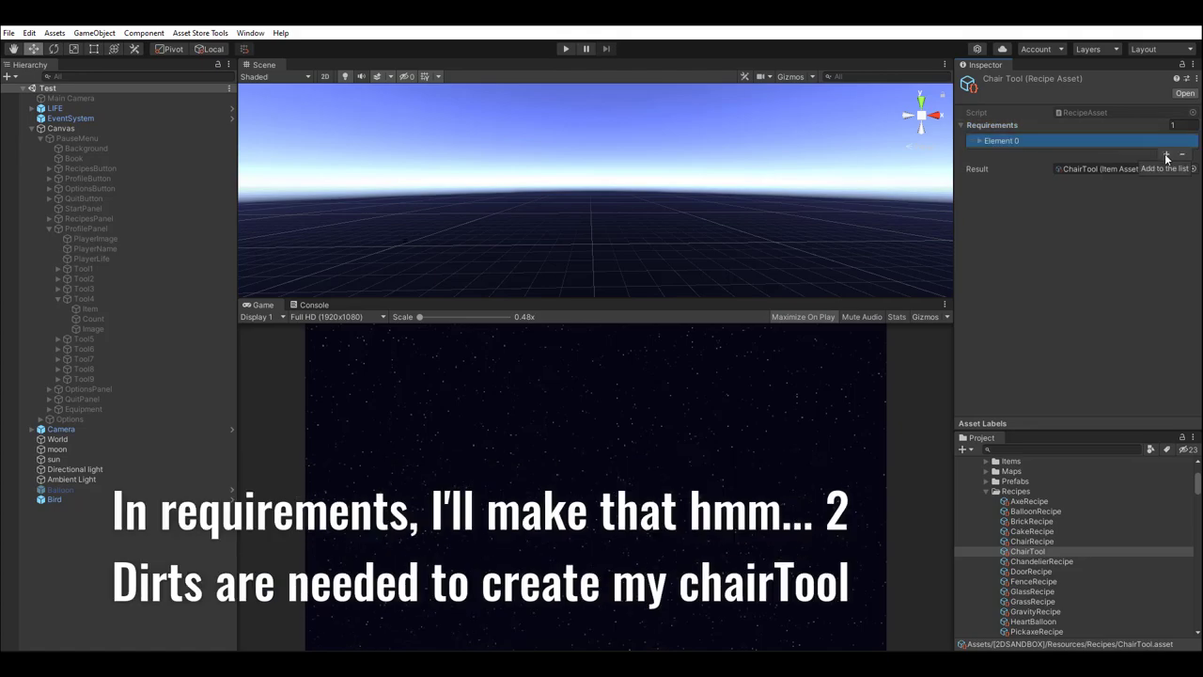
left_click(980, 140)
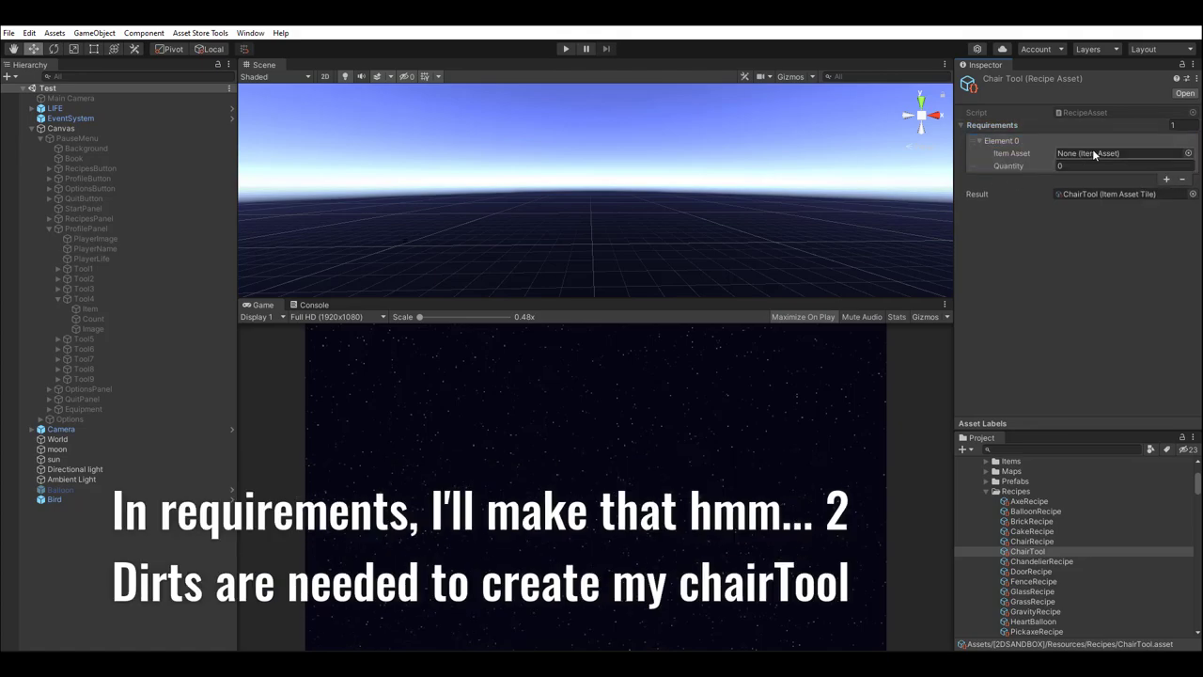
left_click(1188, 158)
type("dirt")
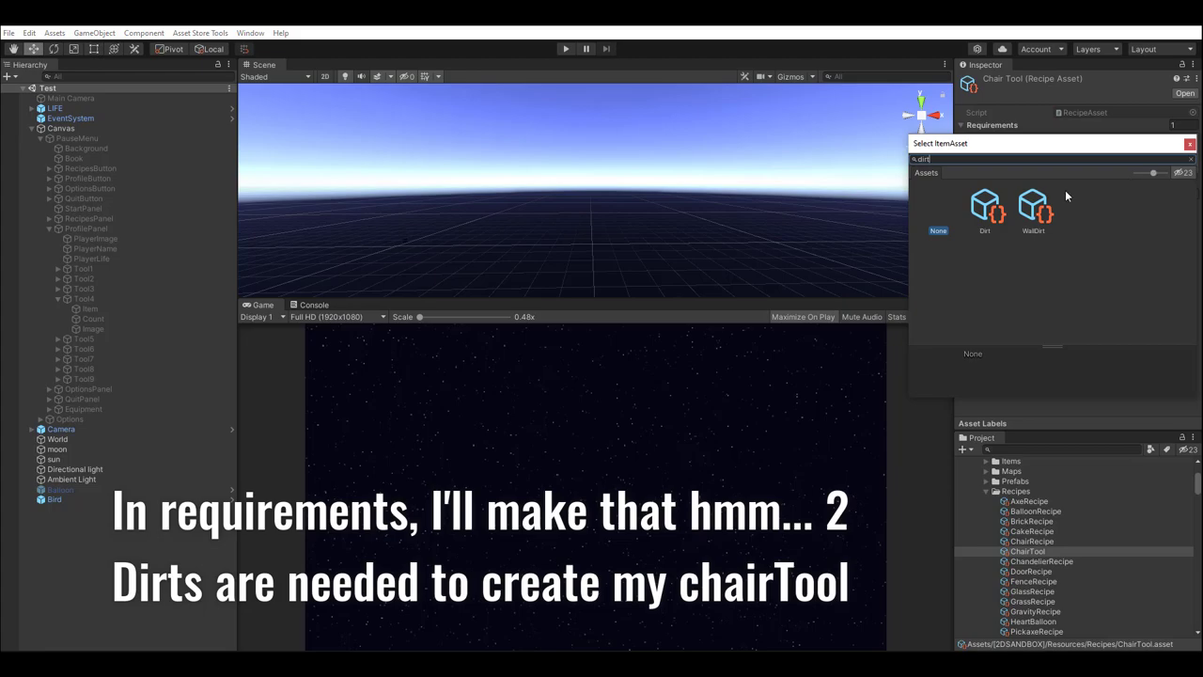
left_click(987, 209)
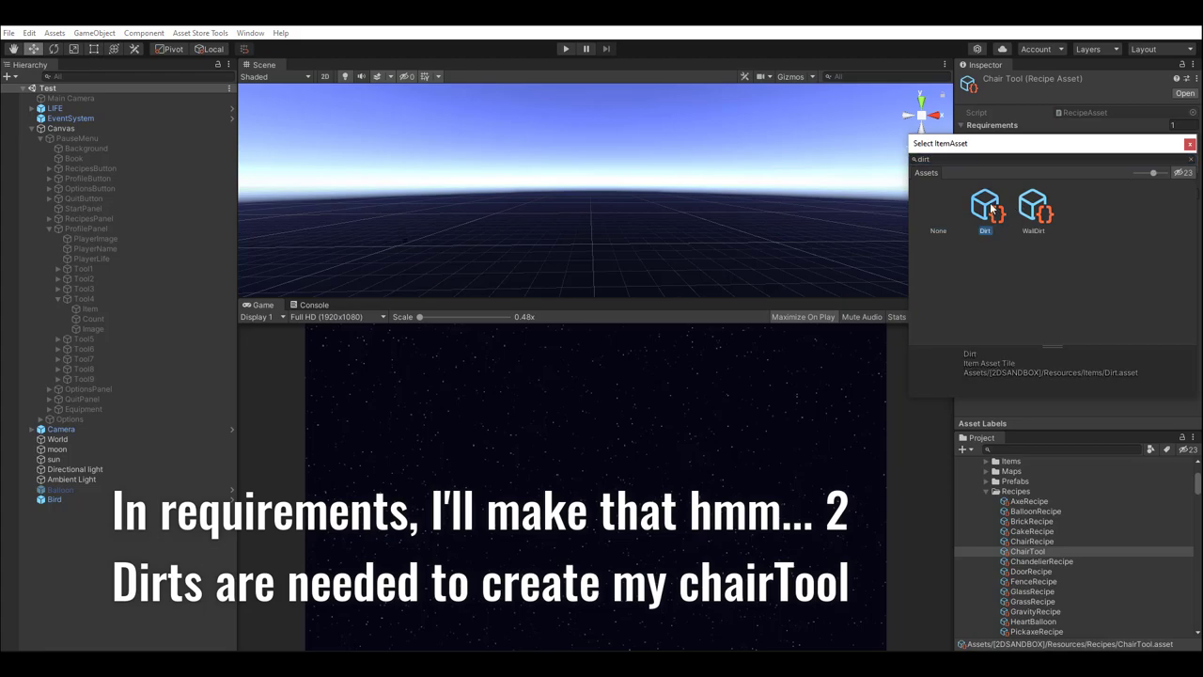
left_click(1189, 146)
left_click(1119, 165)
type("2")
key("Return")
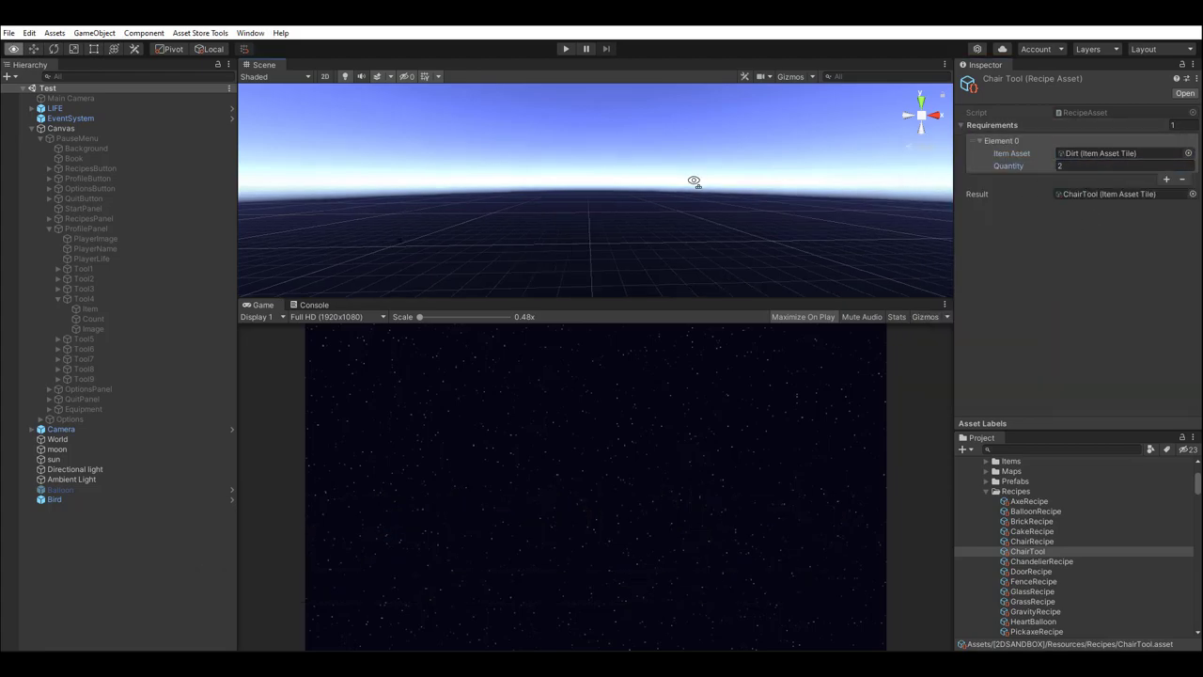
- Enter Play mode and dig up two dirt blocks
right_click_drag(692, 182, 715, 194)
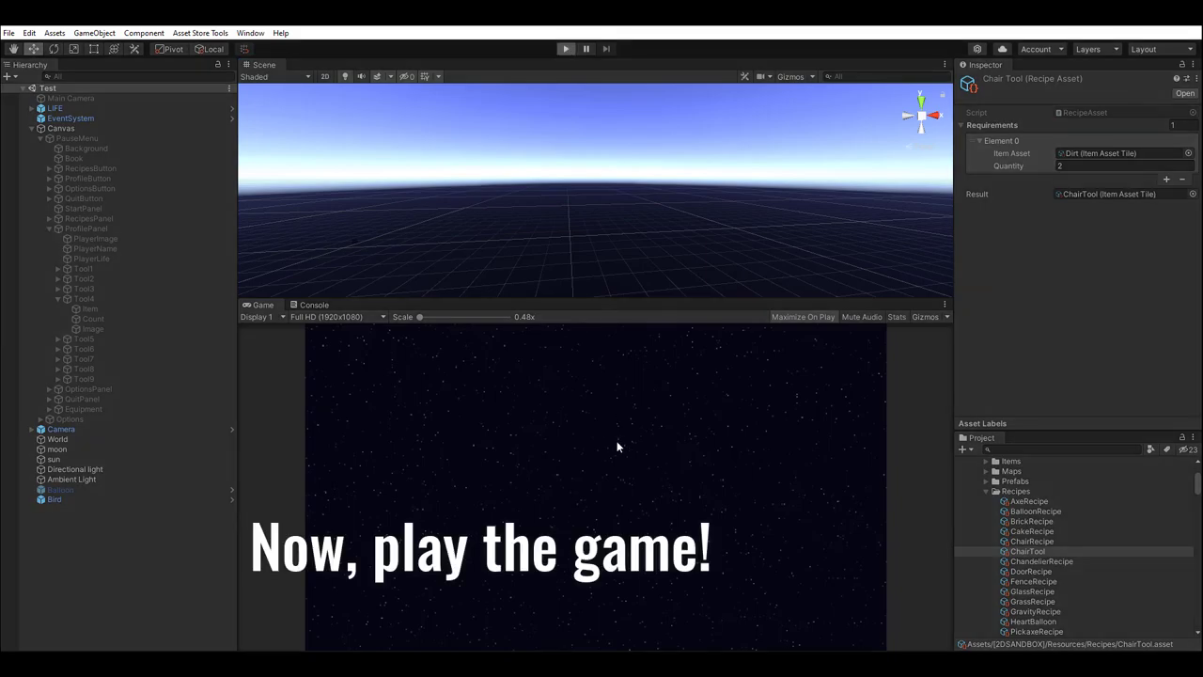
key("ctrl+p")
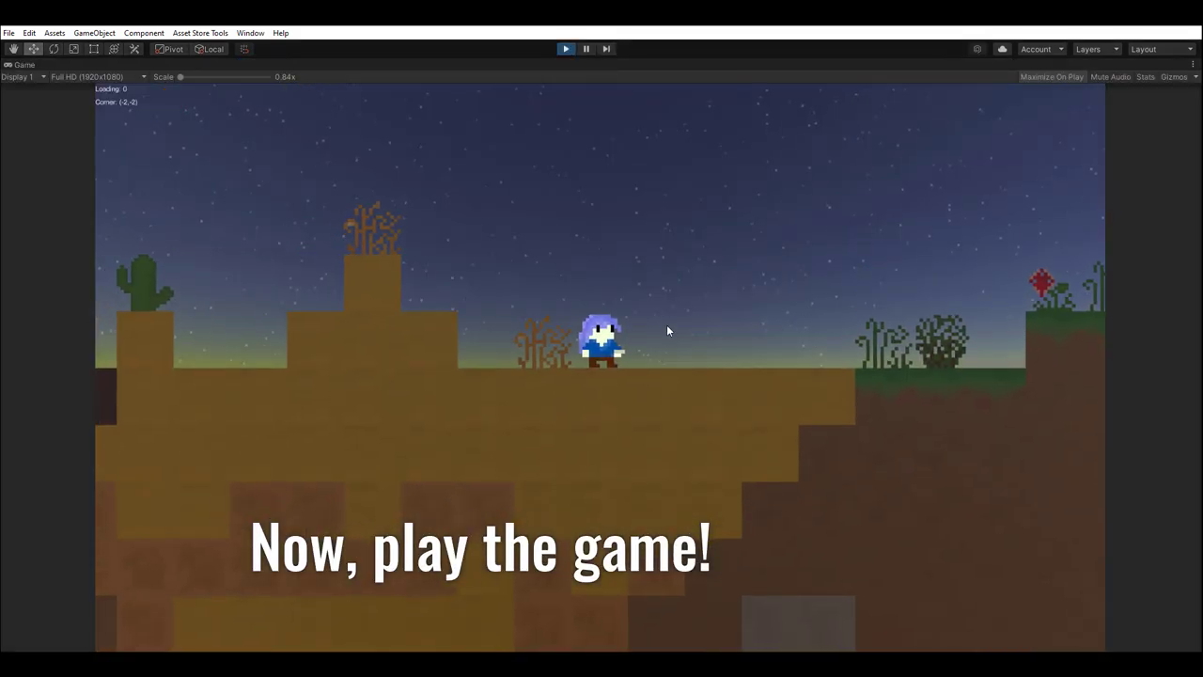
left_click(635, 332)
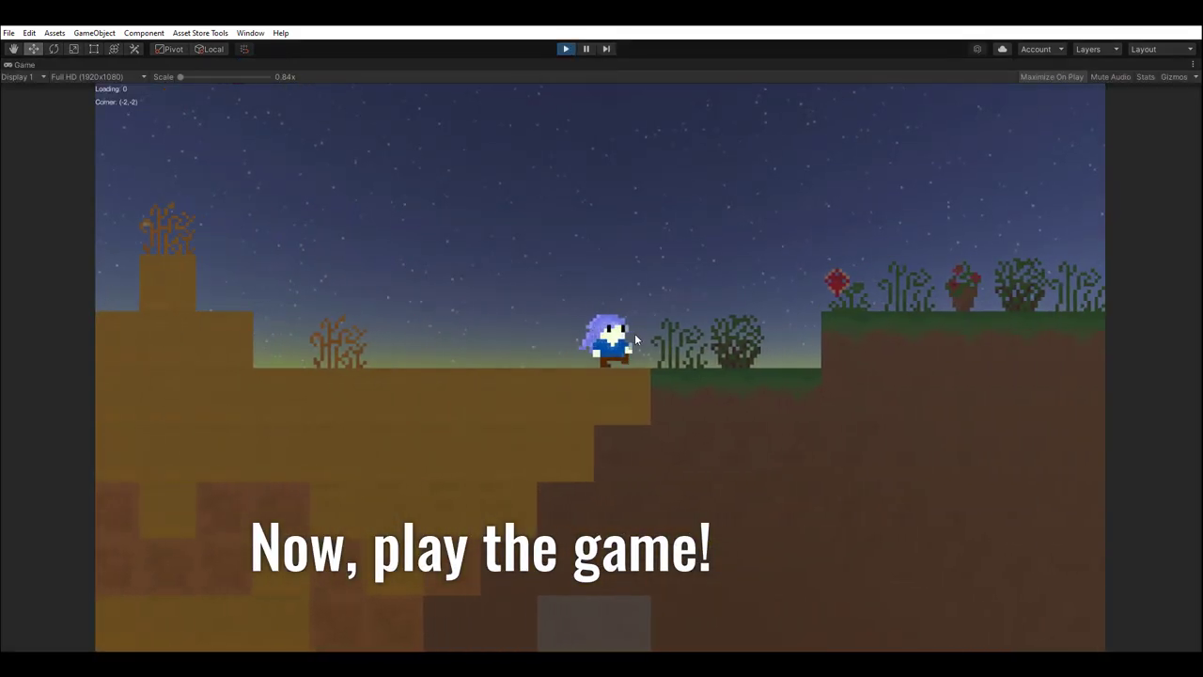
left_click(601, 375)
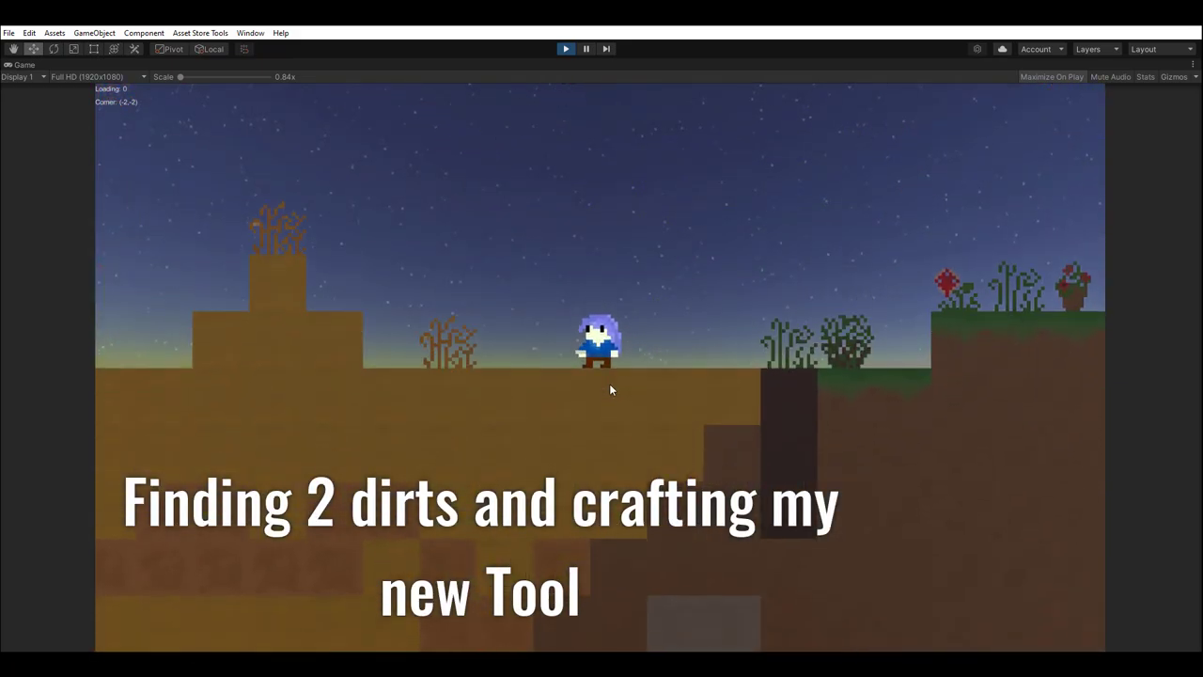
- Craft the ChairTool from 2 Dirt via the inventory's Recipes list
key("i")
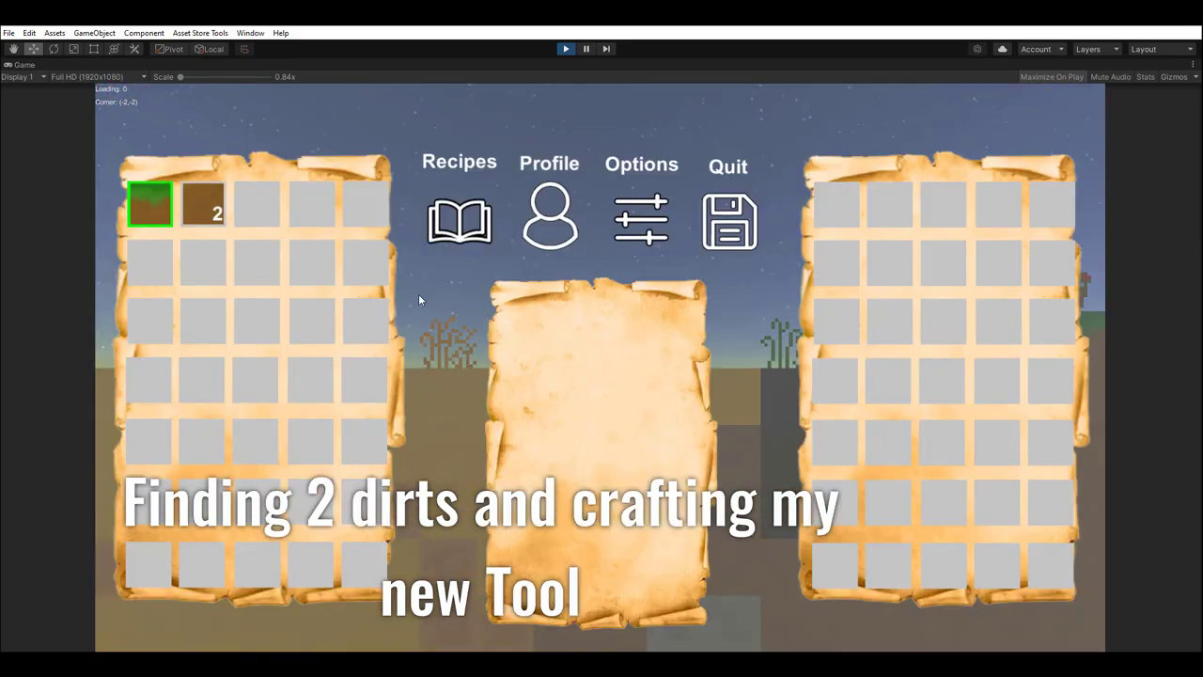
left_click(469, 234)
left_click(673, 590)
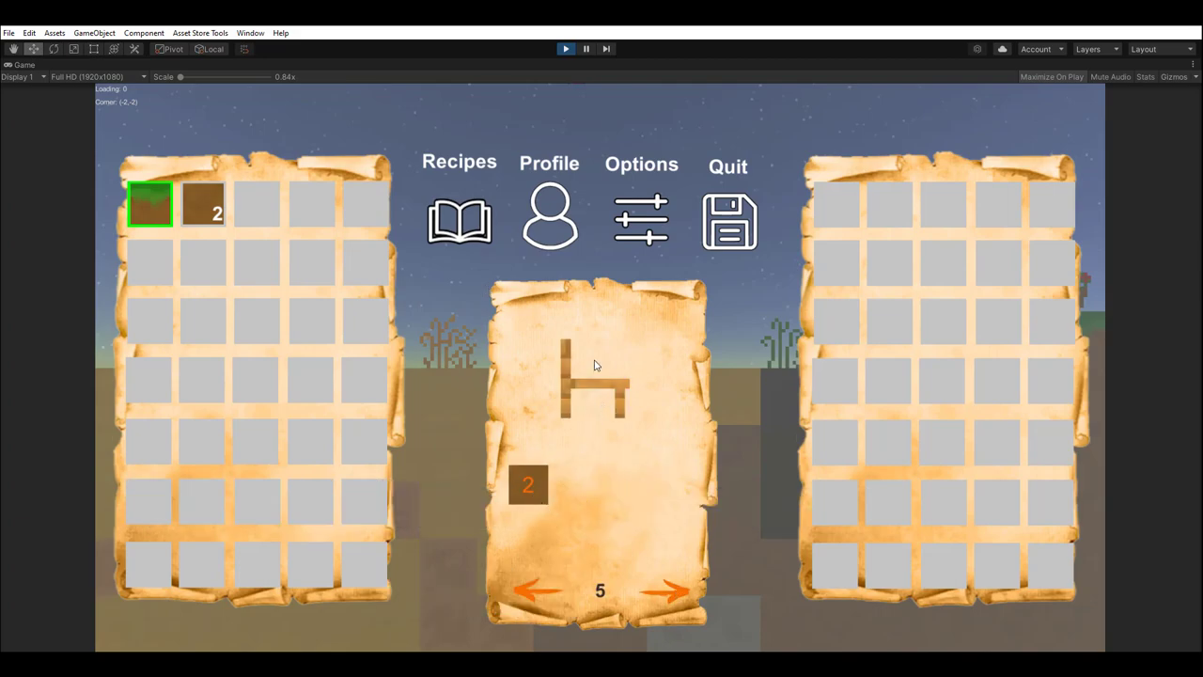
left_click(590, 387)
- Equip the ChairTool in the Profile's tool slot and close the inventory
left_click(553, 234)
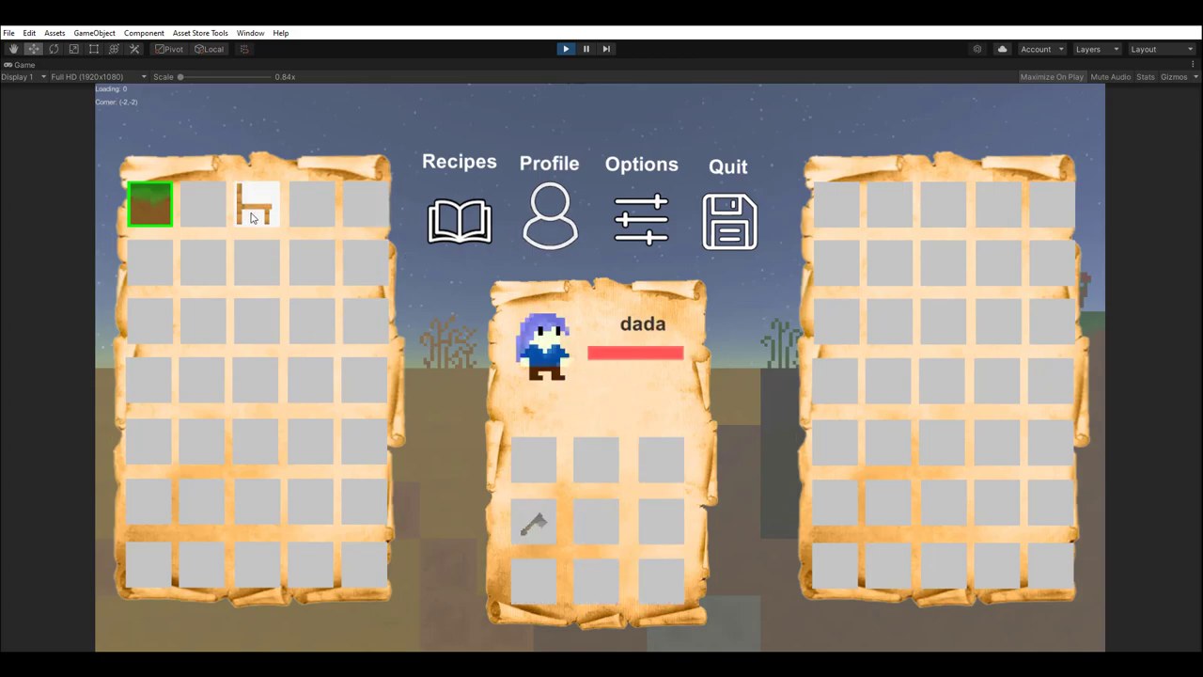
left_click_drag(257, 204, 531, 512)
key("Escape")
- Walk the character around and break a dry plant and a bush with the ChairTool
key("d")
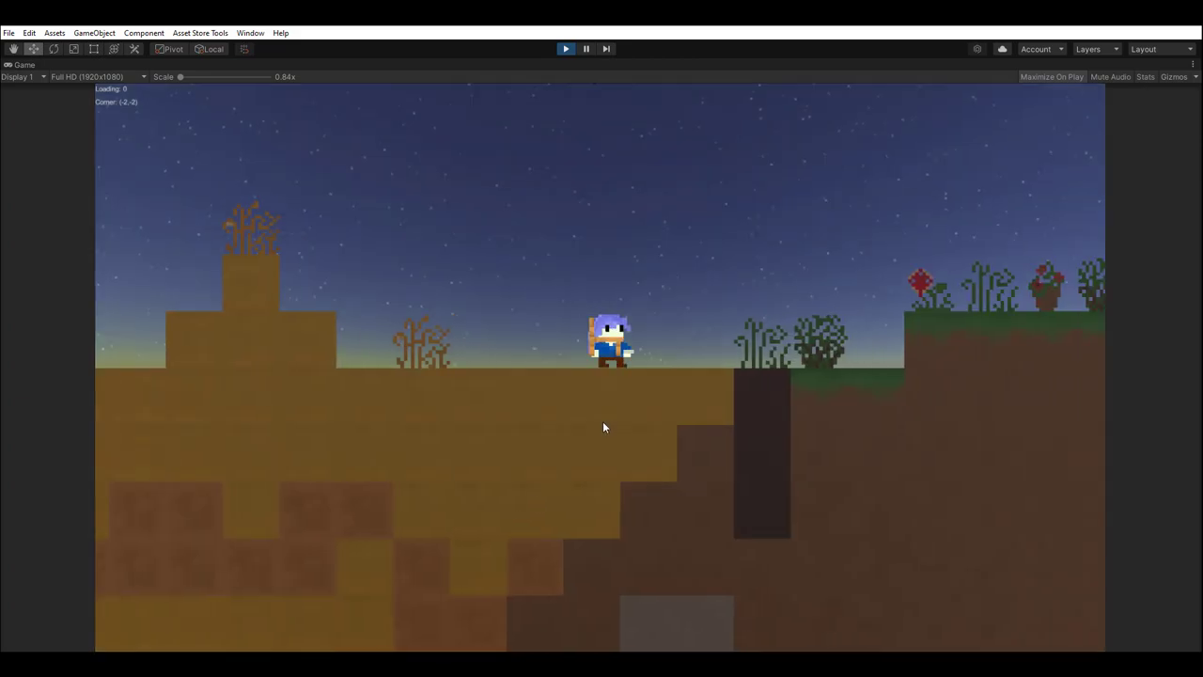
key("a")
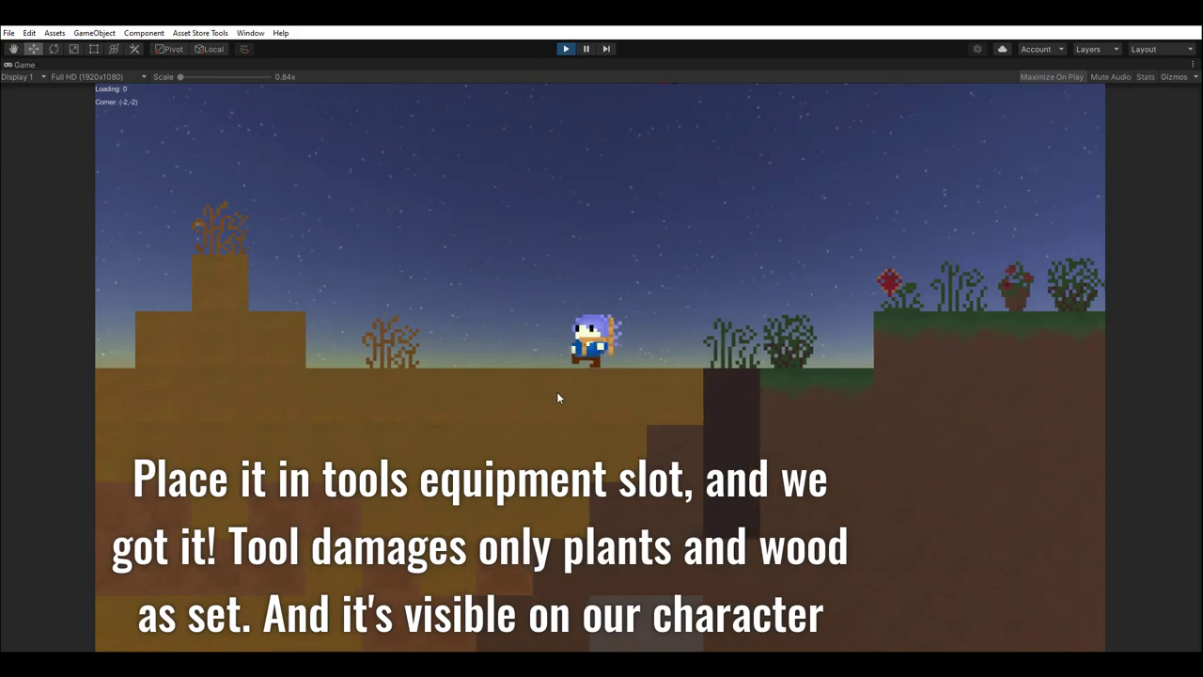
left_click(469, 346)
key("d")
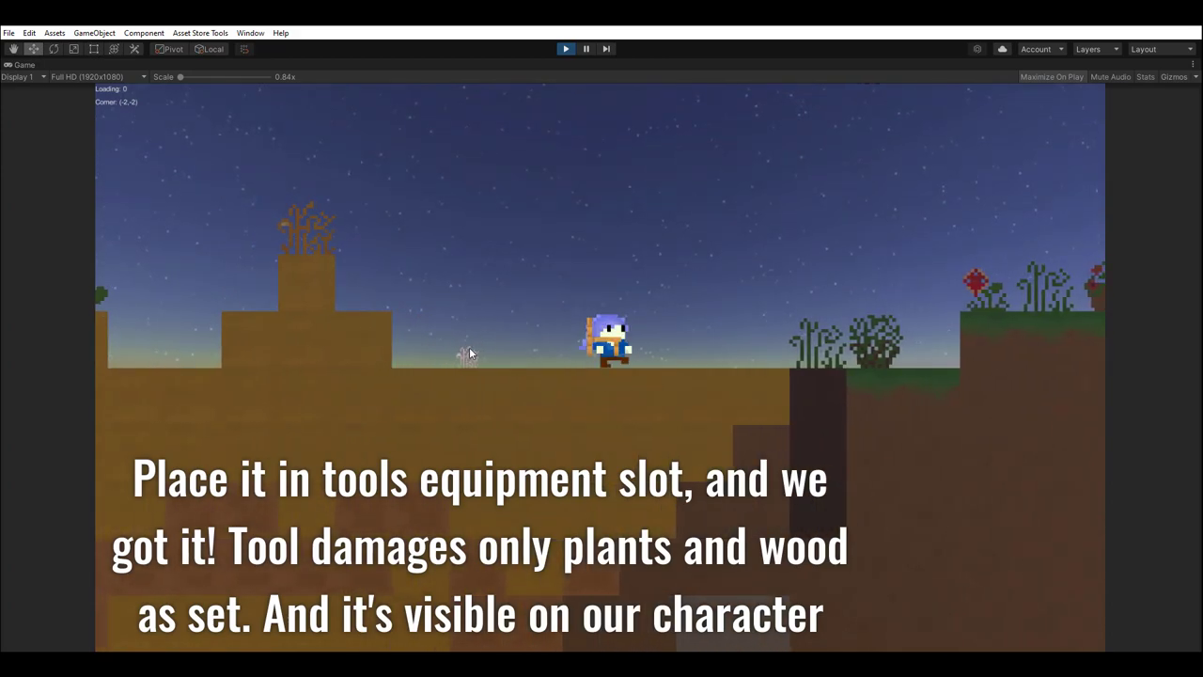
key("d")
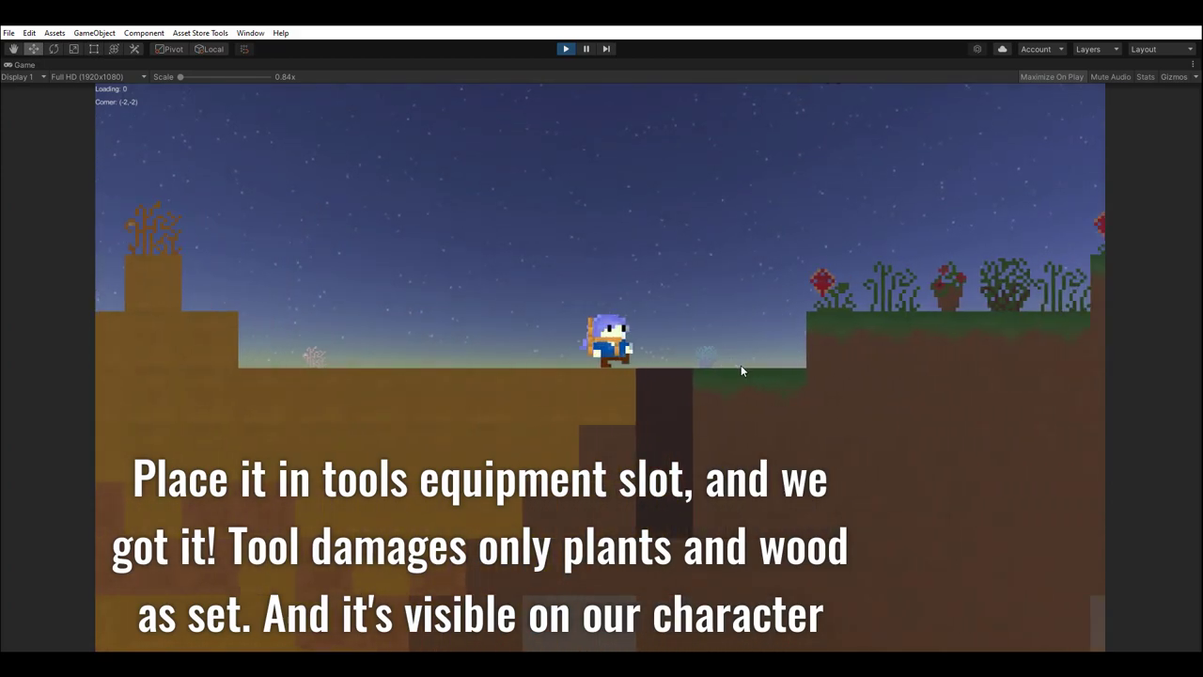
left_click(741, 365)
key("d")
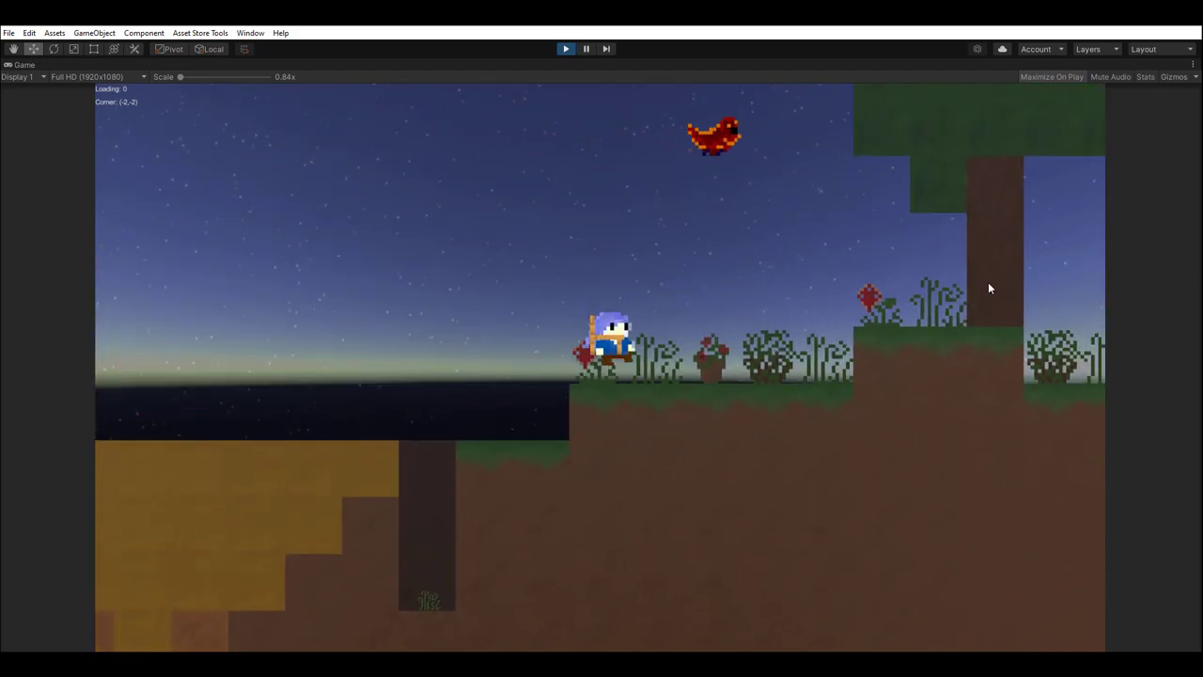
key("a")
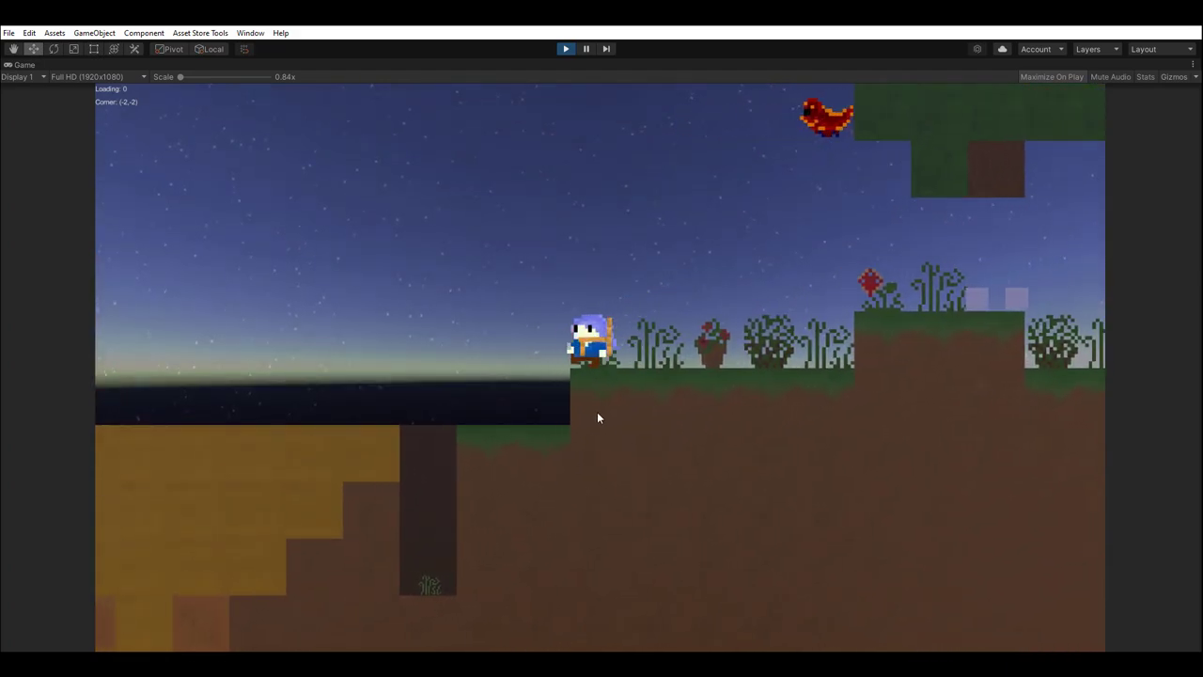